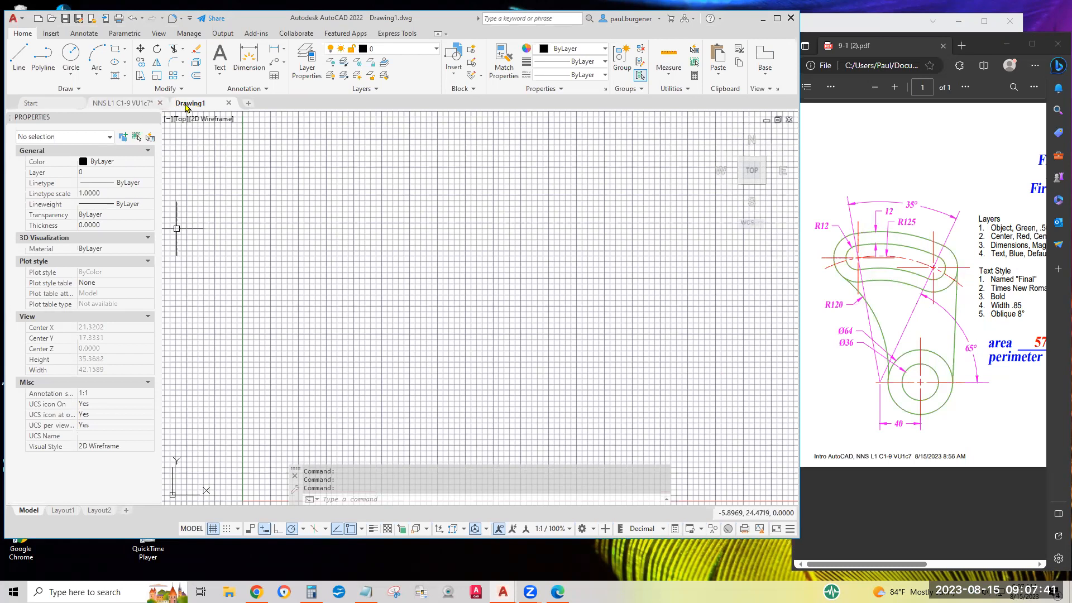
Open the NNS L1 C1-9 VU1c7 drawing and examine the final exercise sheet, including its area and perimeter answers.
{"action": "left_click", "coordinate": [133, 106]}
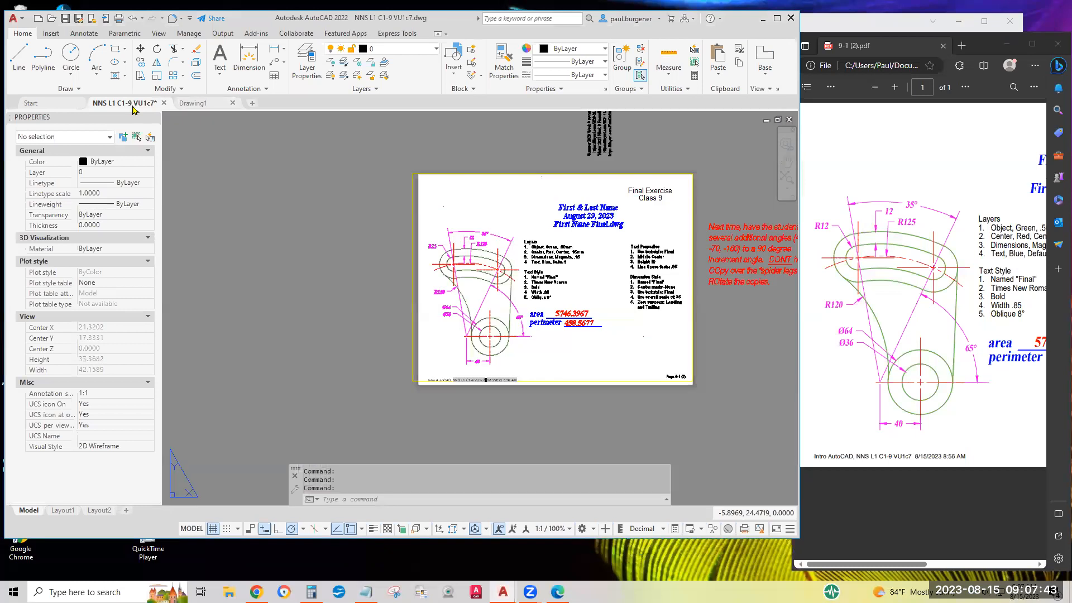
{"action": "middle_click_drag", "start_coordinate": [533, 256], "coordinate": [424, 271]}
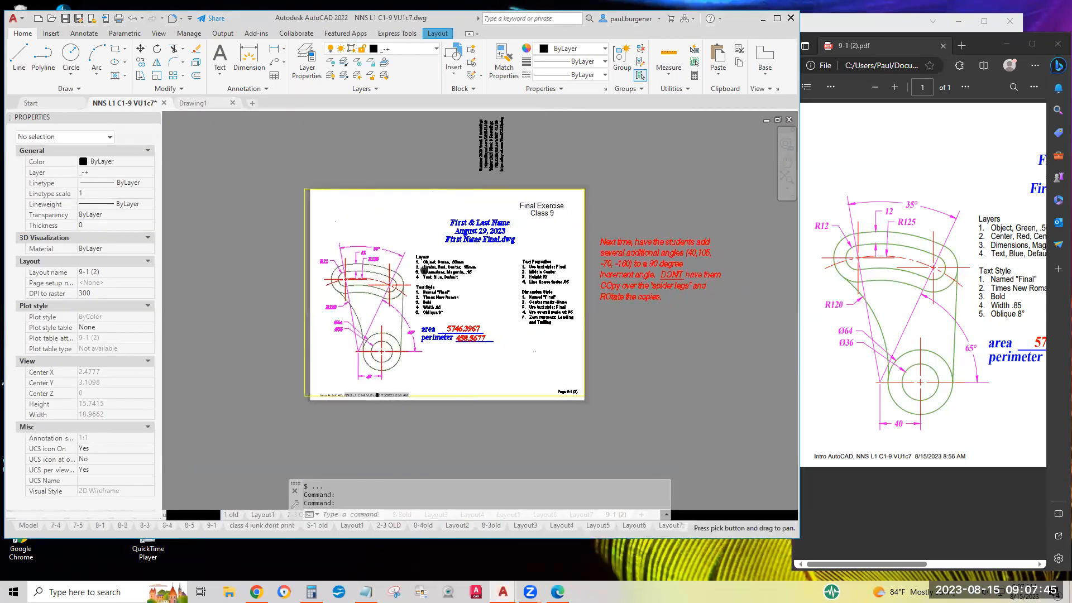
{"action": "scroll", "coordinate": [424, 270], "scroll_direction": "up", "scroll_amount": 2}
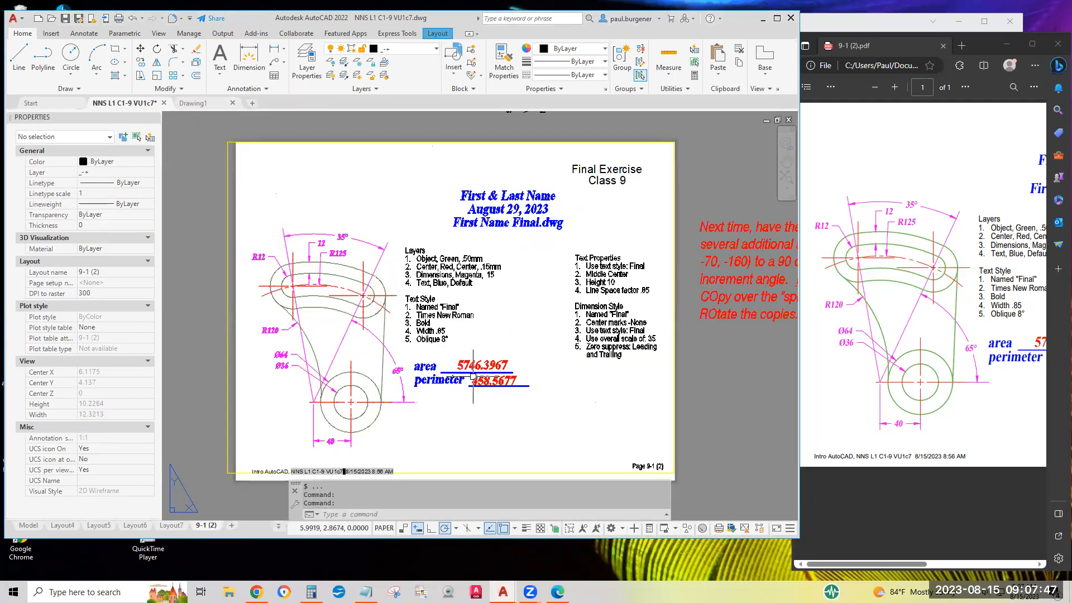
{"action": "scroll", "coordinate": [473, 377], "scroll_direction": "up", "scroll_amount": 4}
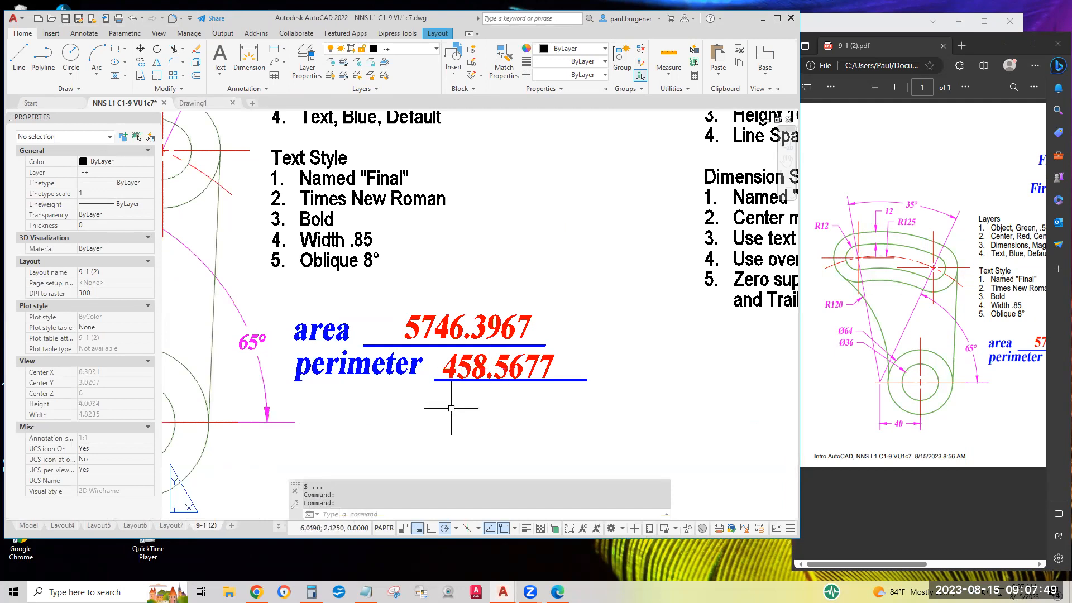
{"action": "middle_click_drag", "start_coordinate": [462, 408], "coordinate": [510, 378]}
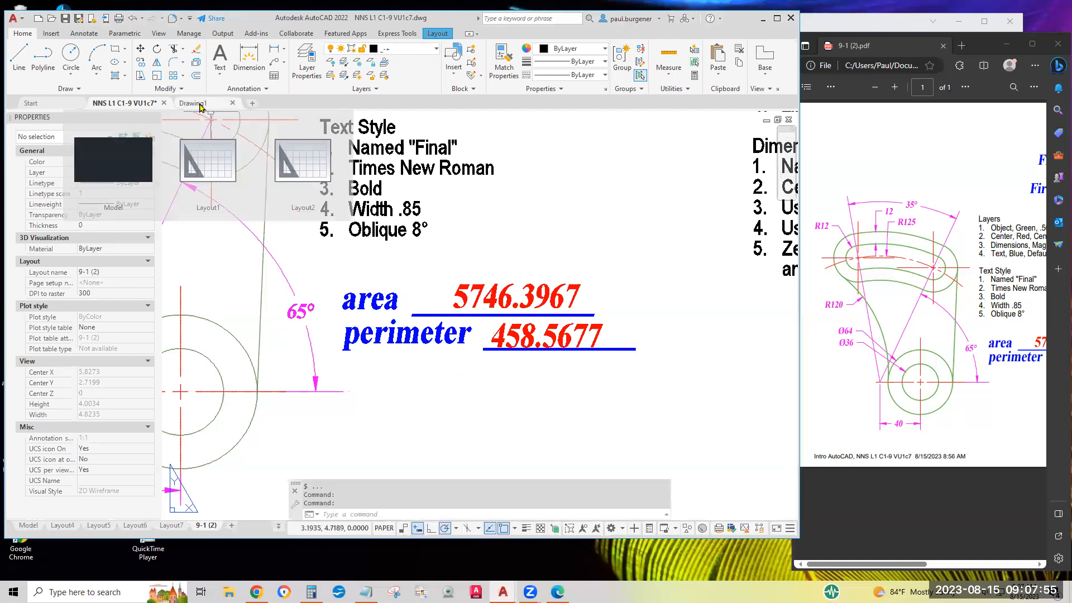
Return to Drawing1 and turn off the grid, the display of all annotative objects, and object snap tracking.
{"action": "left_click", "coordinate": [201, 105]}
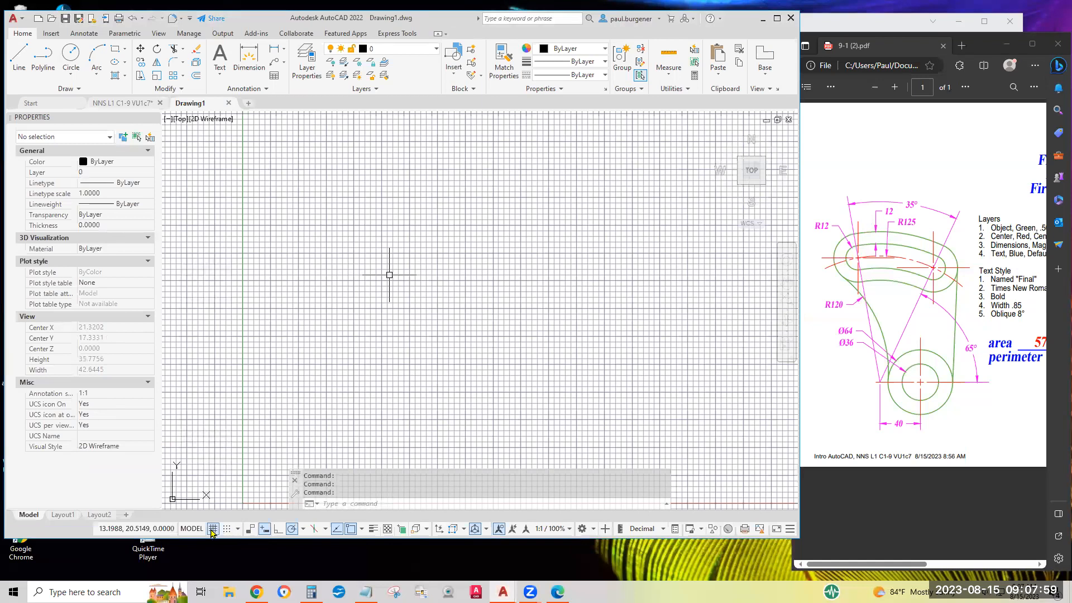
{"action": "left_click", "coordinate": [213, 529]}
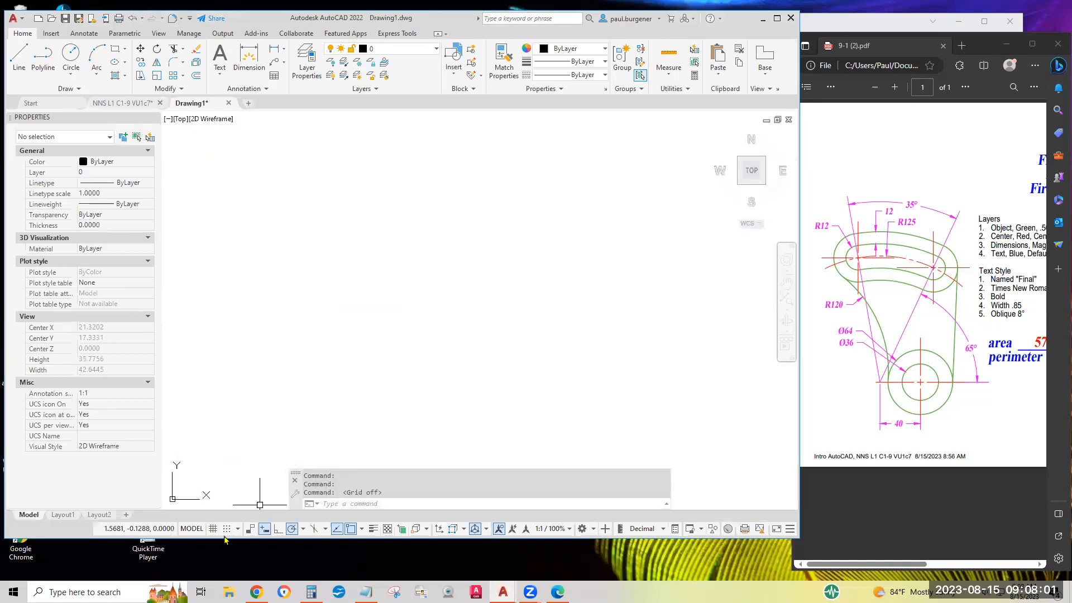
{"action": "left_click", "coordinate": [500, 530]}
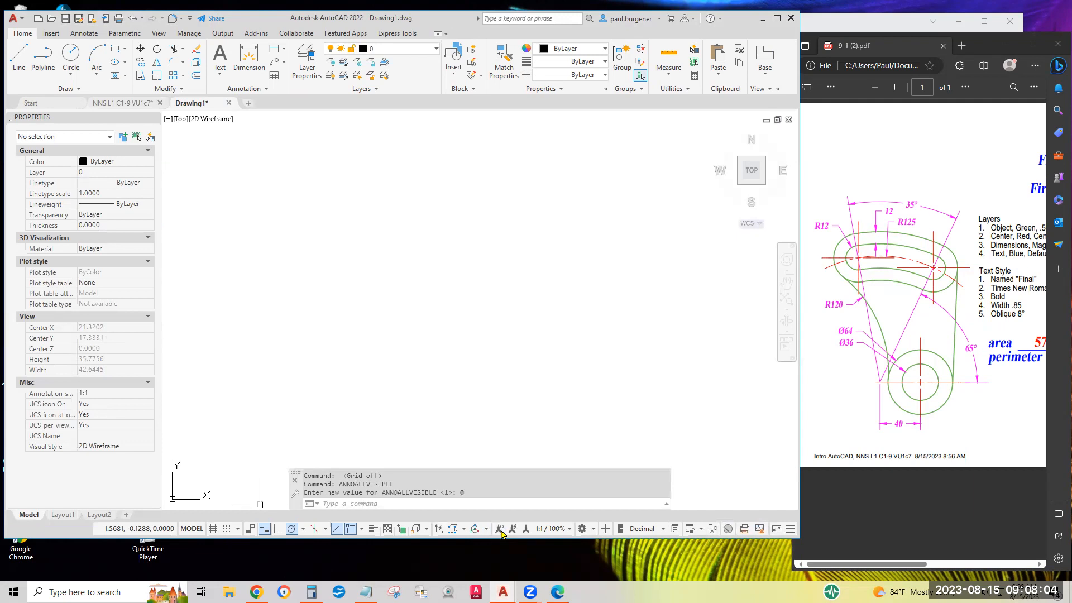
{"action": "left_click", "coordinate": [338, 531]}
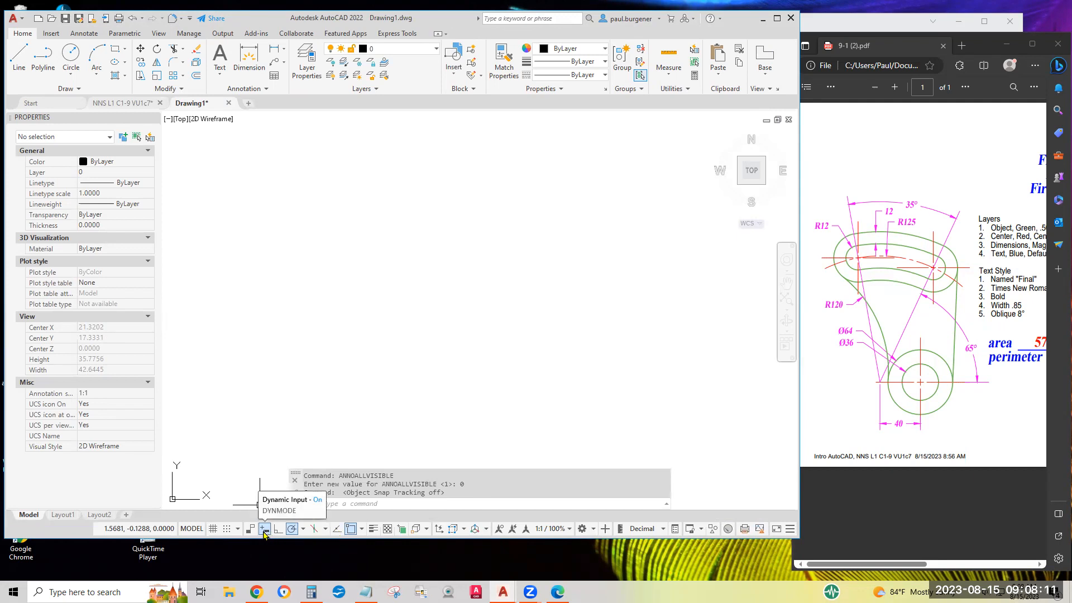
Review the polar tracking angle increments and the enabled object snap modes without changing them.
{"action": "left_click", "coordinate": [303, 529]}
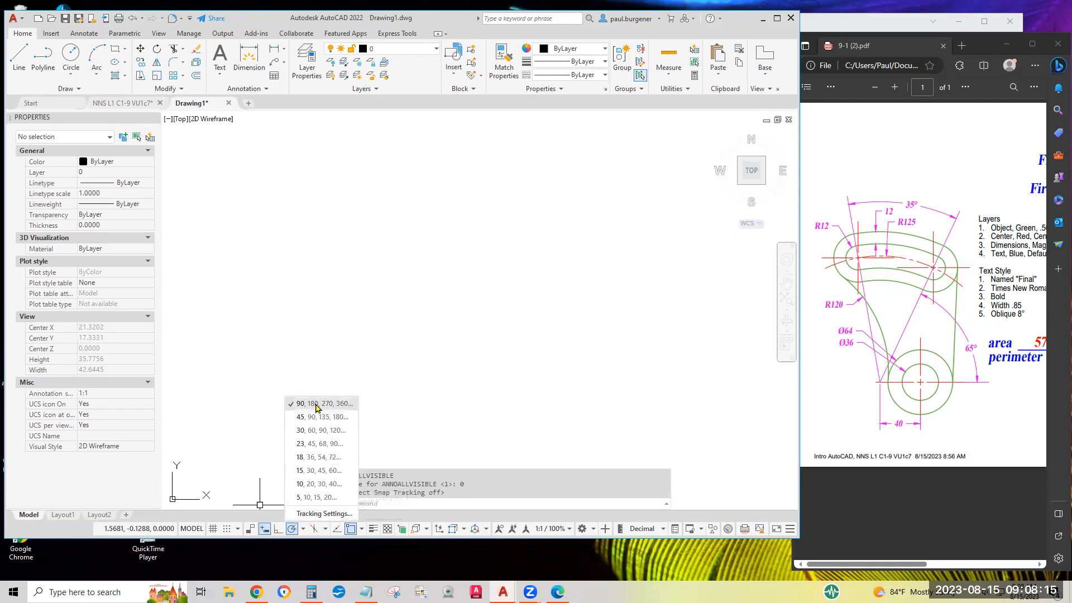
{"action": "left_click", "coordinate": [398, 428]}
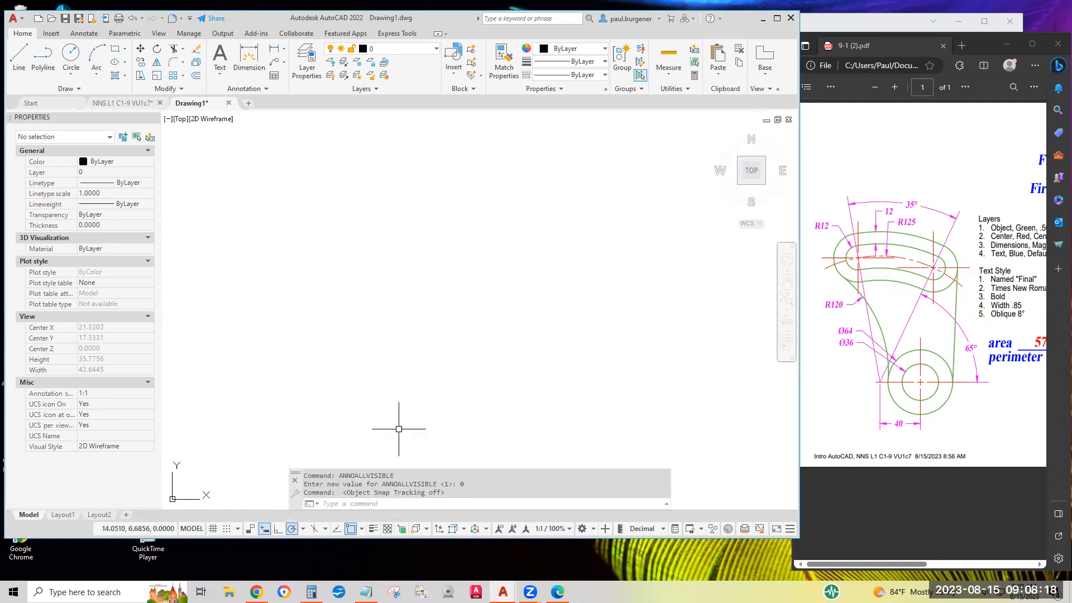
{"action": "left_click", "coordinate": [362, 529]}
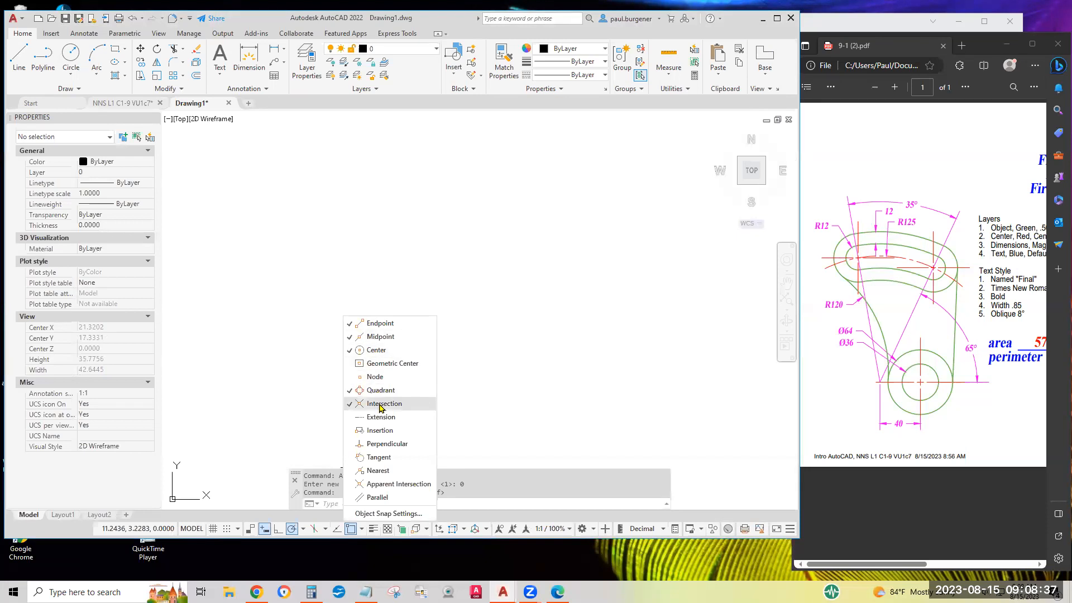
{"action": "left_click", "coordinate": [466, 381]}
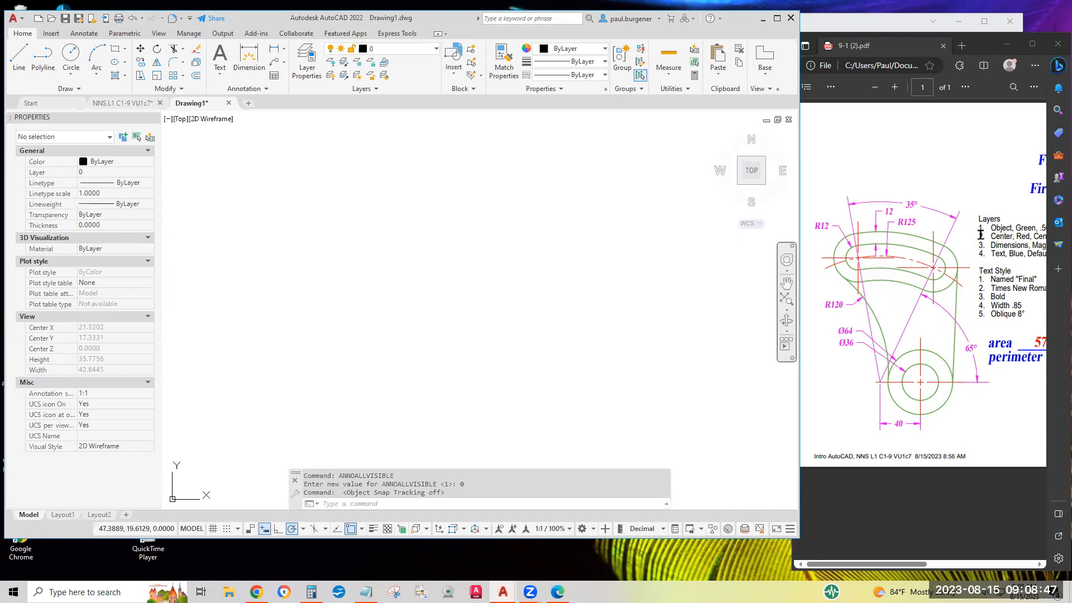
In the exercise PDF, examine the layer, text and dimension style requirements, the area and perimeter entries, and the part's dimensions.
{"action": "left_click", "coordinate": [982, 324]}
{"action": "scroll", "coordinate": [997, 330], "scroll_direction": "right", "scroll_amount": 1}
{"action": "scroll", "coordinate": [997, 329], "scroll_direction": "right", "scroll_amount": 5}
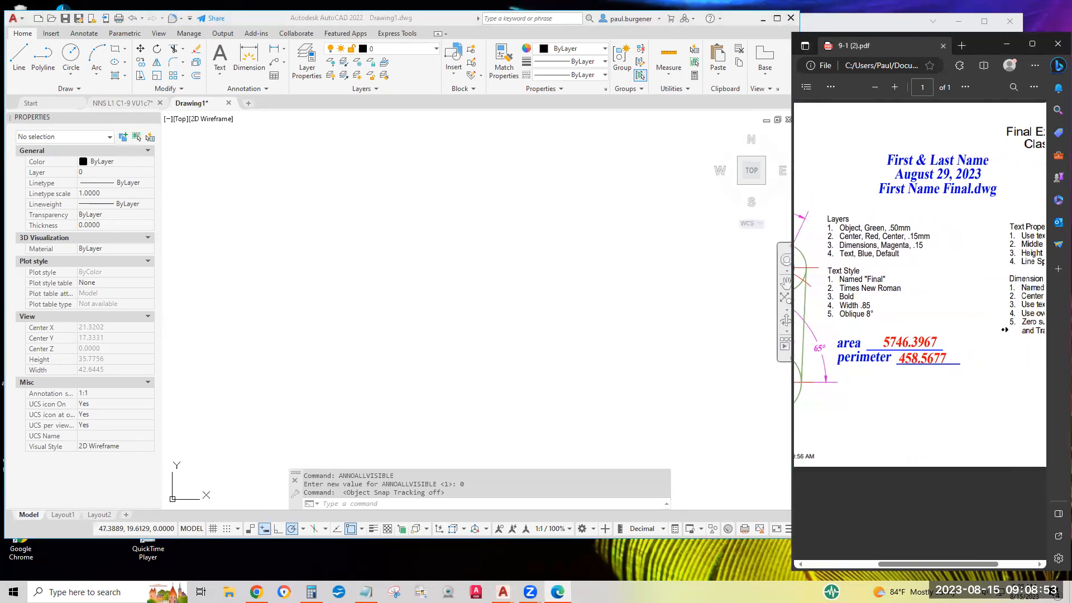
{"action": "scroll", "coordinate": [1004, 330], "scroll_direction": "right", "scroll_amount": 2}
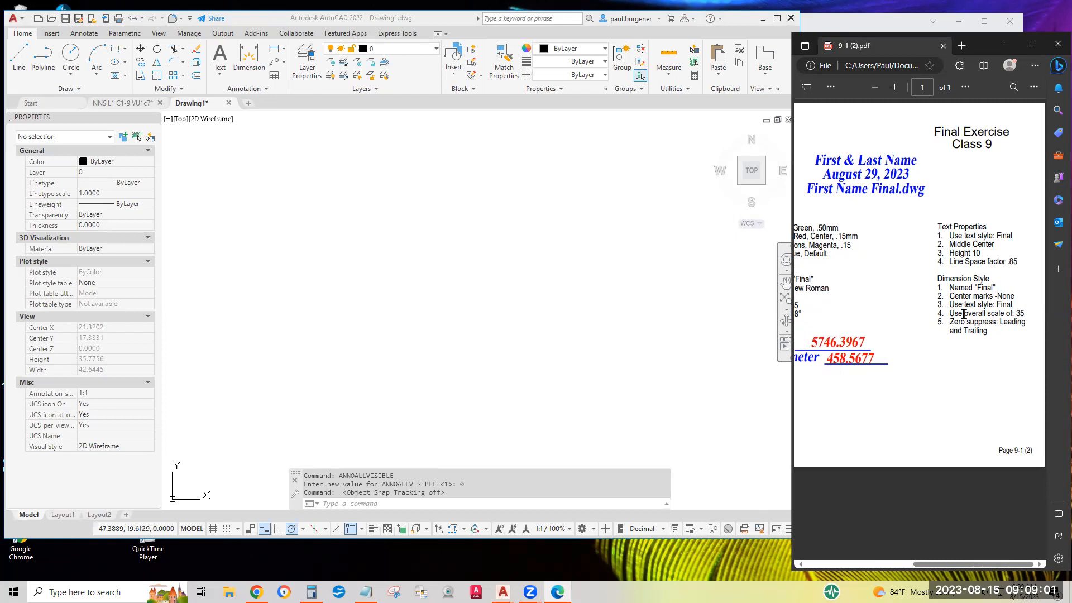
{"action": "middle_click", "coordinate": [931, 345]}
{"action": "middle_click", "coordinate": [900, 341]}
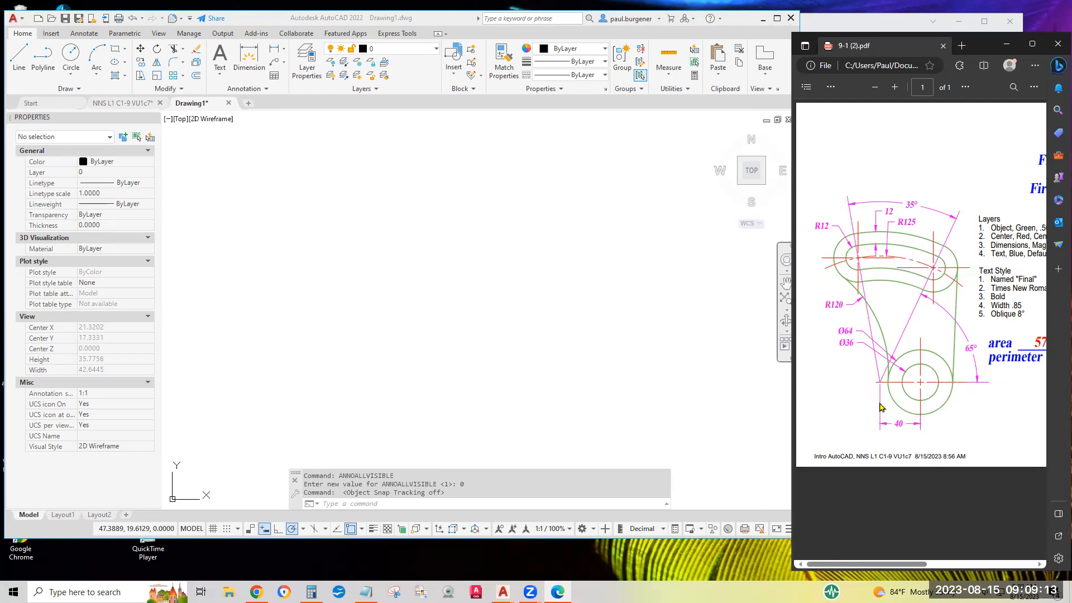
{"action": "left_click_drag", "start_coordinate": [989, 343], "coordinate": [1052, 370]}
{"action": "left_click", "coordinate": [874, 378]}
{"action": "scroll", "coordinate": [873, 378], "scroll_direction": "left", "scroll_amount": 1}
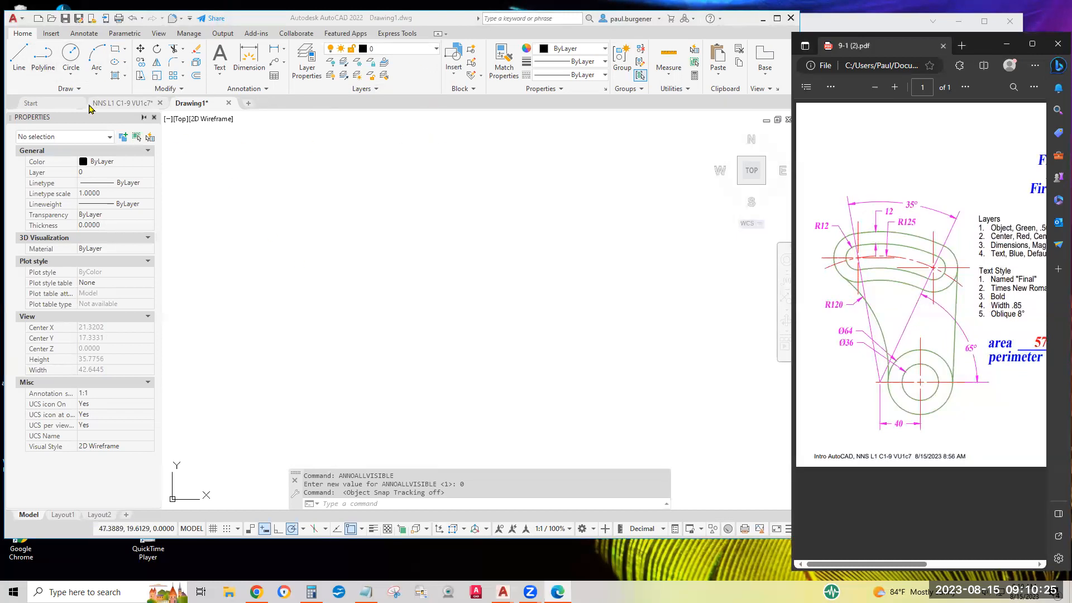
Draw a horizontal line 40 units long to the right in the drawing's model space.
{"action": "left_click", "coordinate": [15, 60]}
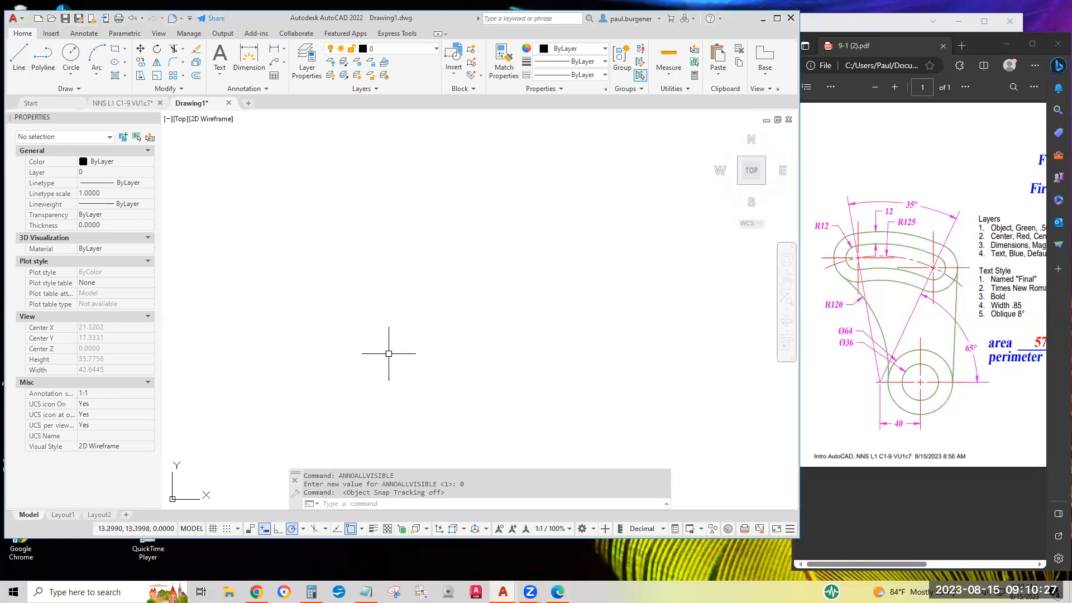
{"action": "left_click", "coordinate": [15, 61]}
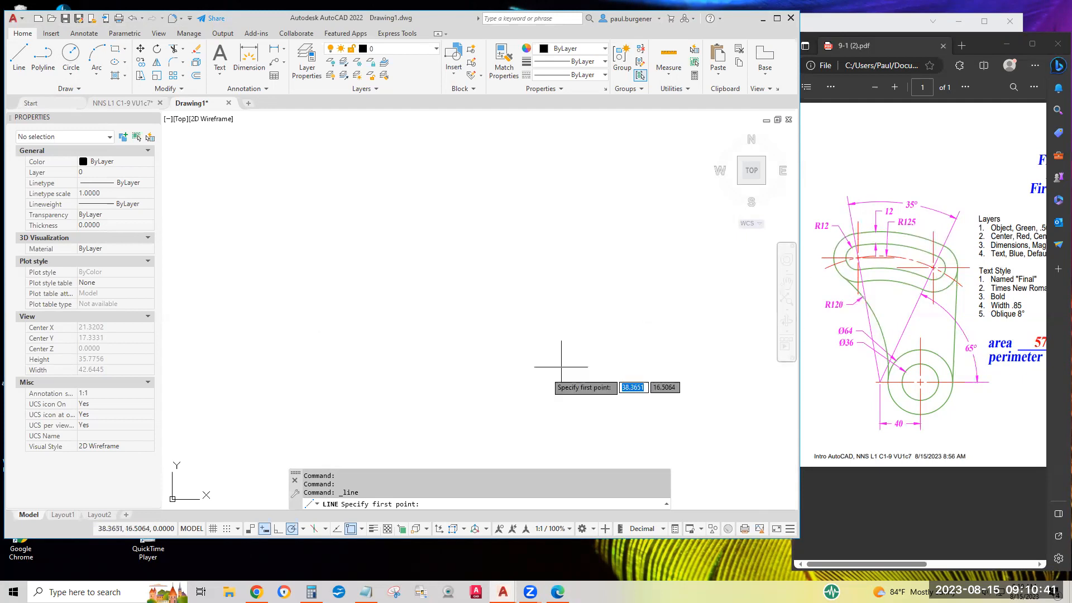
{"action": "left_click", "coordinate": [361, 406]}
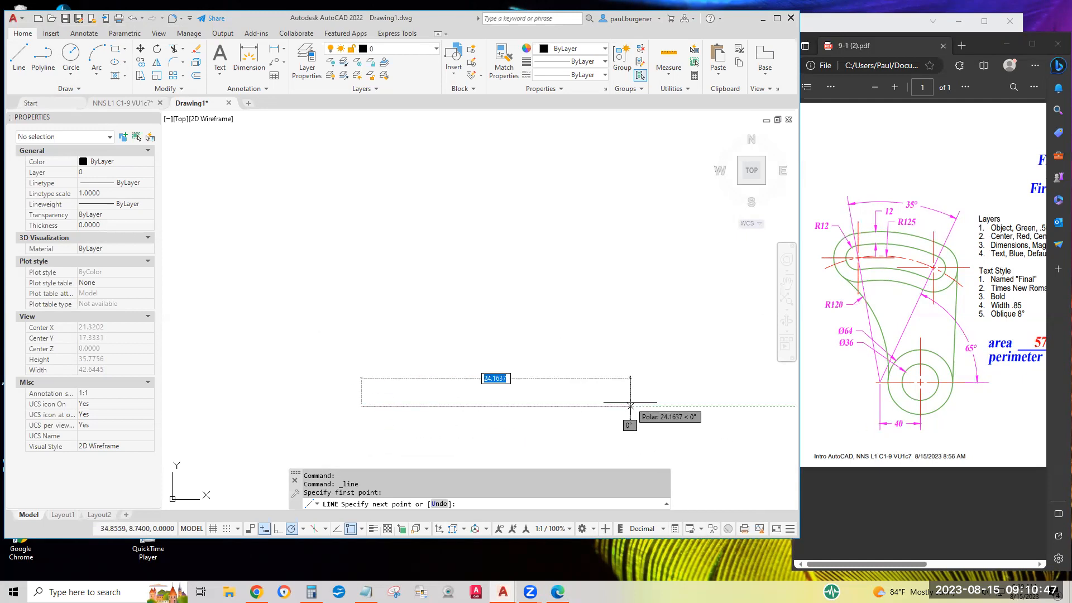
{"action": "type", "text": "4"}
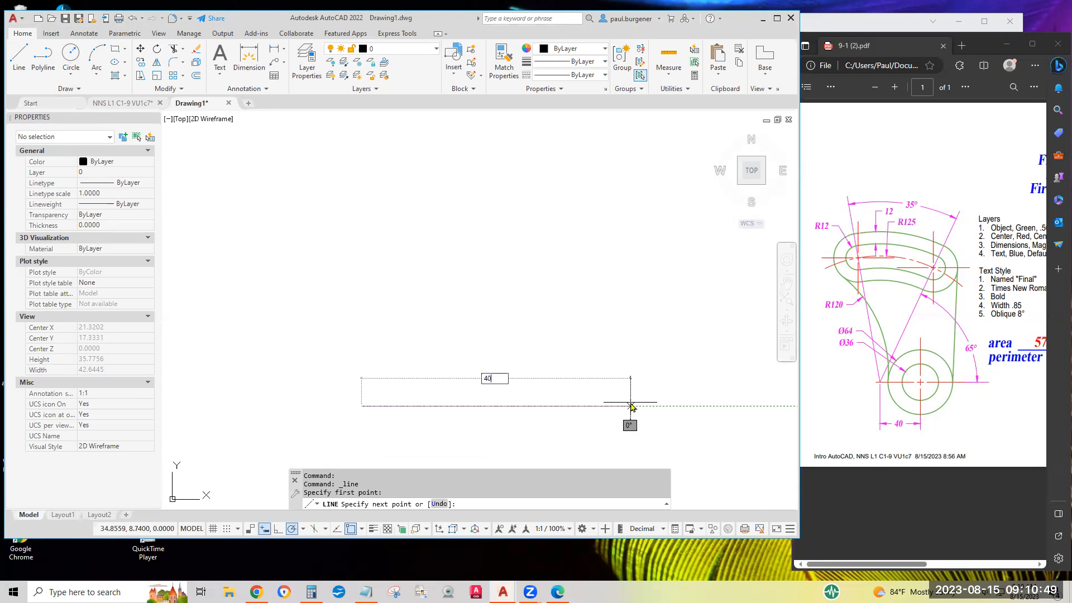
{"action": "type", "text": "0"}
{"action": "key", "text": "Return"}
{"action": "key", "text": "Return"}
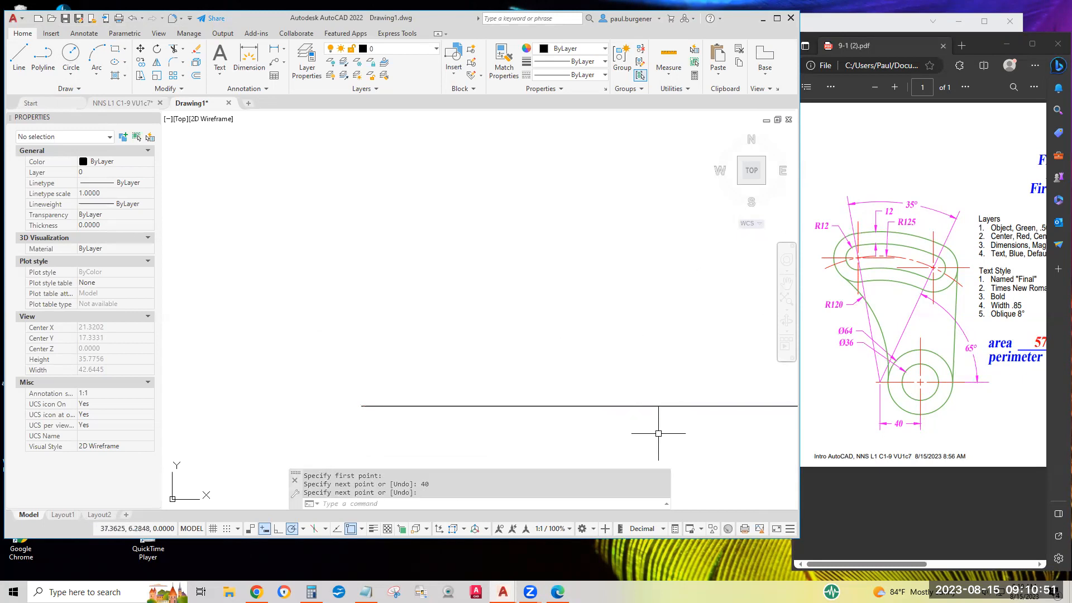
Check the diameter callouts of the two concentric circles in the exercise PDF and return to the AutoCAD drawing.
{"action": "scroll", "coordinate": [650, 429], "scroll_direction": "up", "scroll_amount": 2}
{"action": "middle_click_drag", "start_coordinate": [650, 428], "coordinate": [434, 353]}
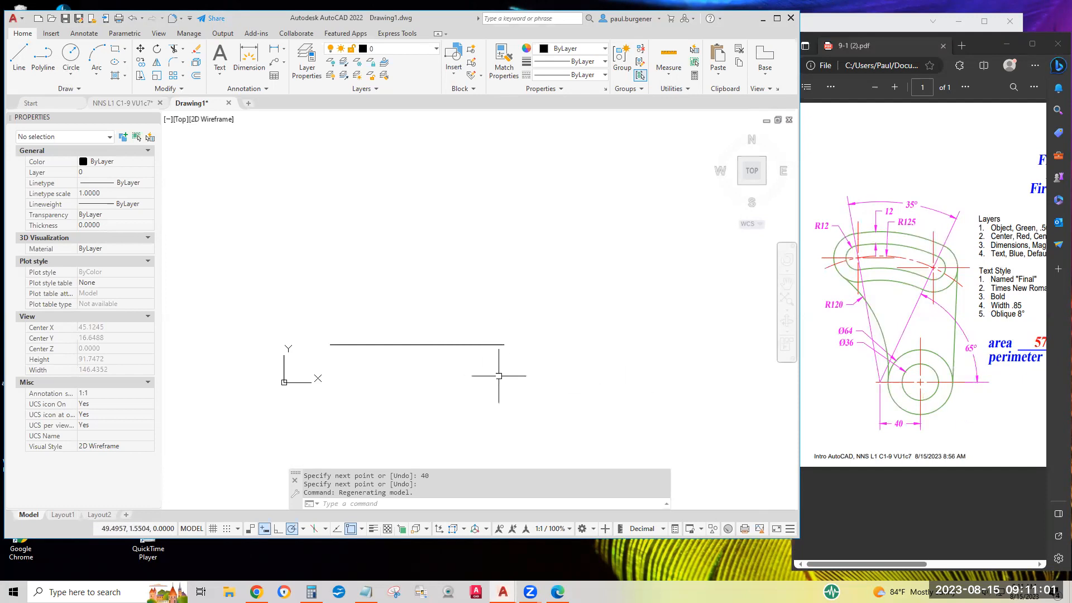
{"action": "scroll", "coordinate": [449, 353], "scroll_direction": "down", "scroll_amount": 2}
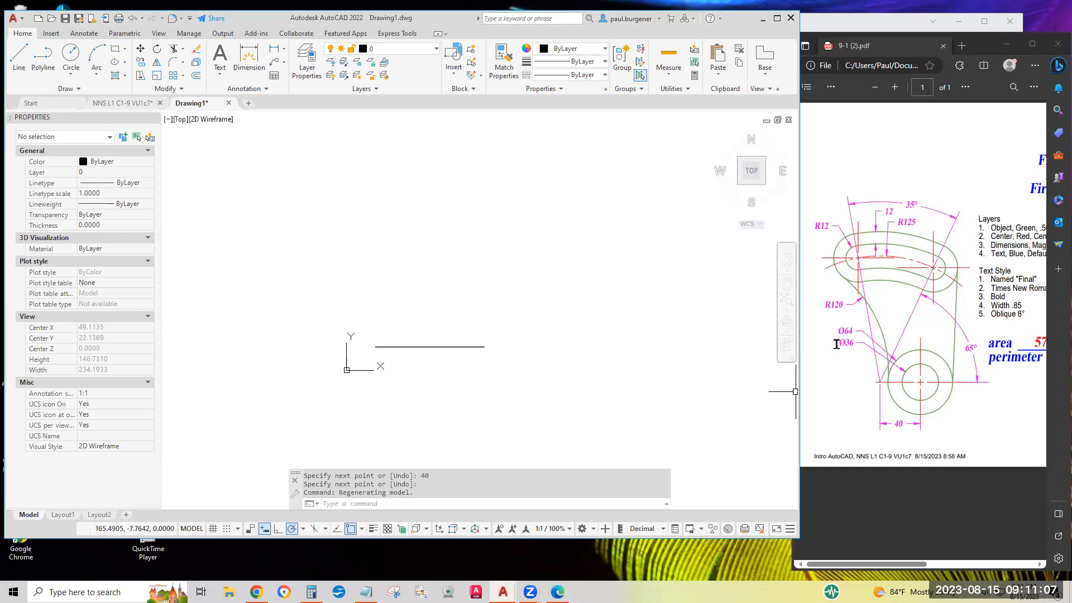
{"action": "left_click_drag", "start_coordinate": [836, 345], "coordinate": [852, 342]}
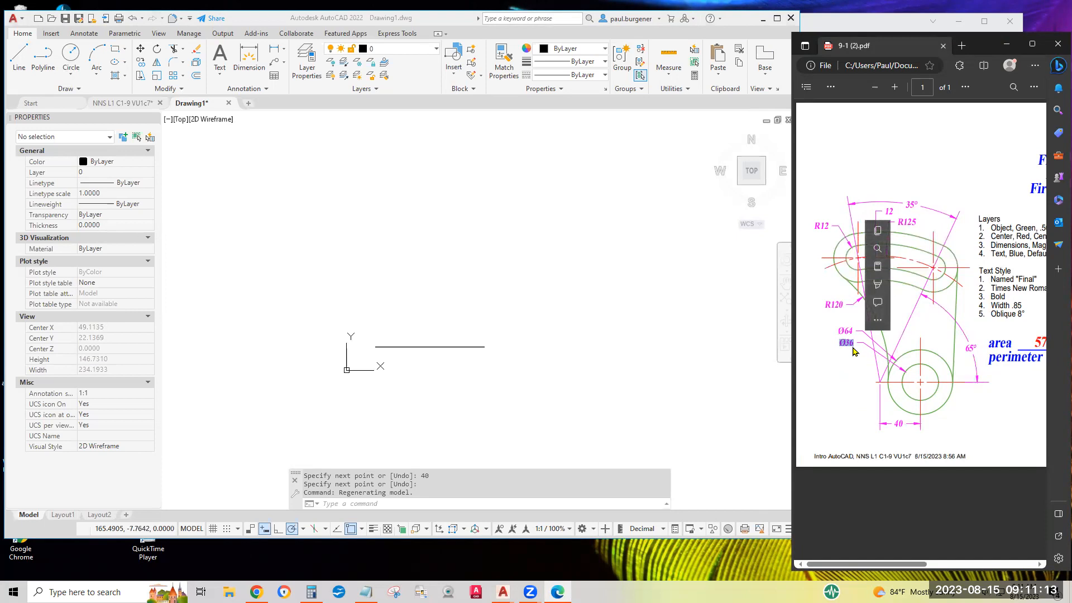
{"action": "left_click", "coordinate": [846, 338]}
{"action": "left_click_drag", "start_coordinate": [838, 331], "coordinate": [854, 332]}
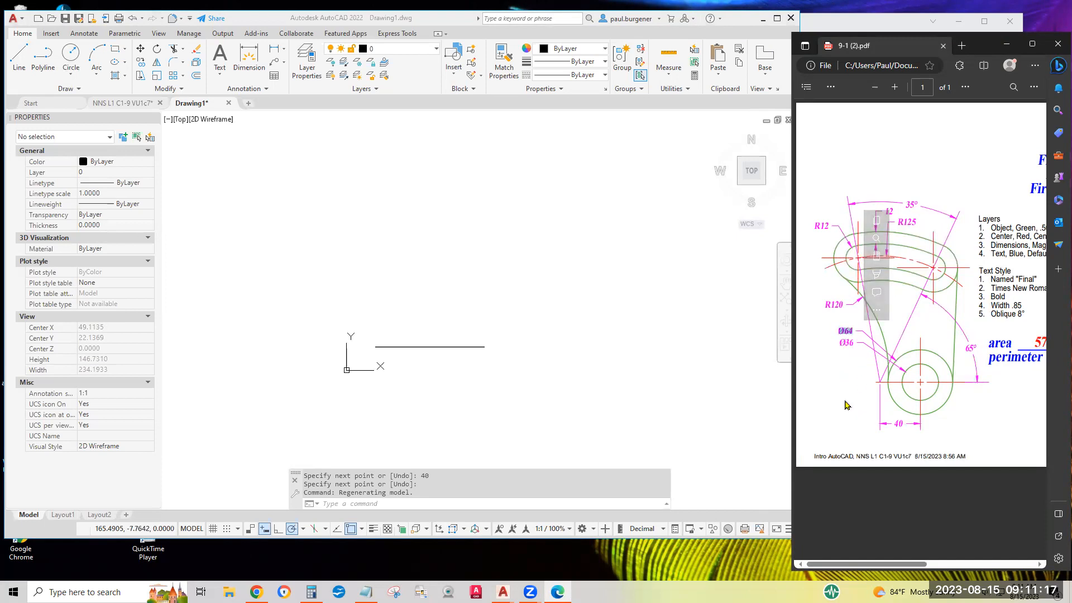
{"action": "left_click", "coordinate": [721, 384]}
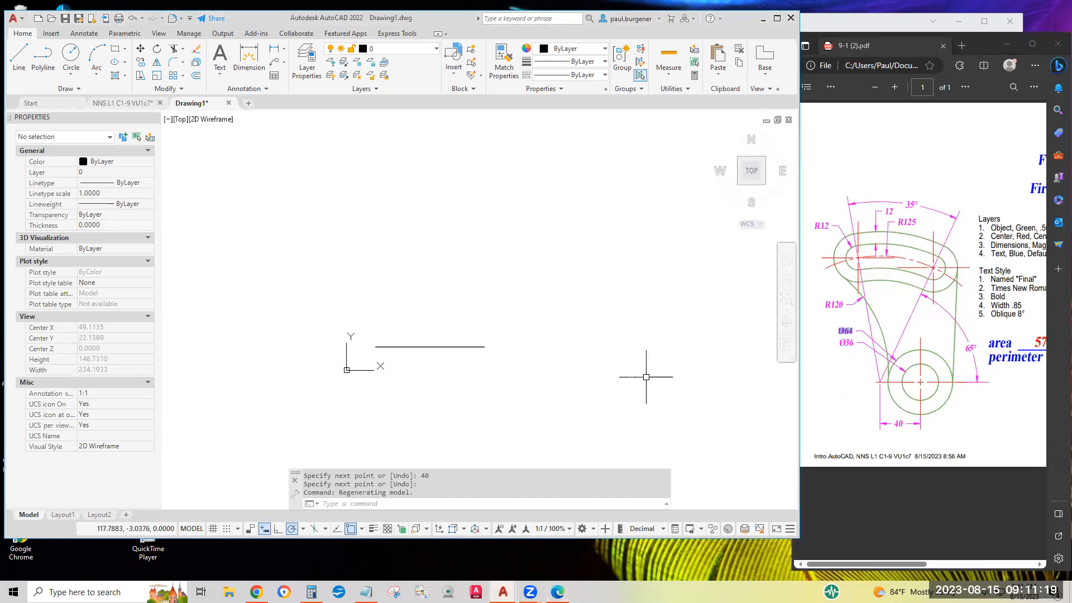
Draw a circle with a diameter of 36, centered on the right endpoint of the horizontal line.
{"action": "left_click", "coordinate": [72, 79]}
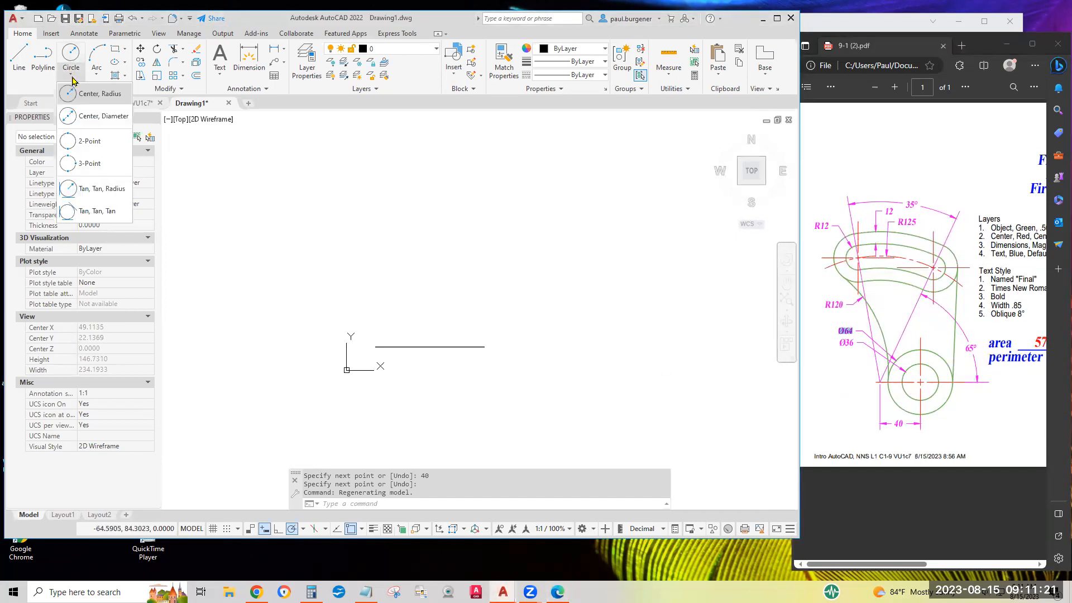
{"action": "left_click", "coordinate": [100, 117]}
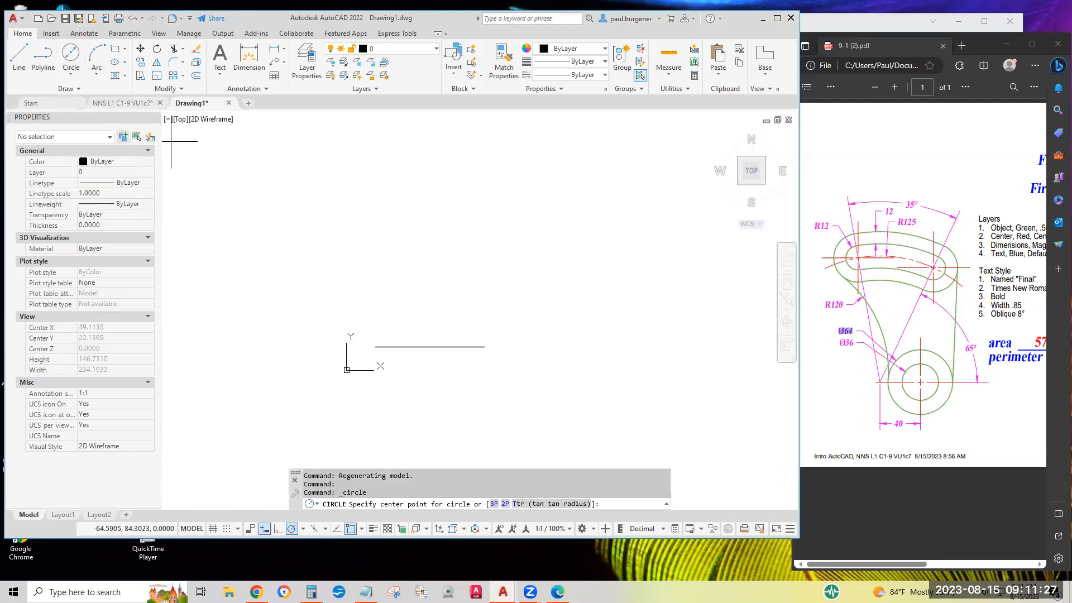
{"action": "left_click", "coordinate": [485, 347]}
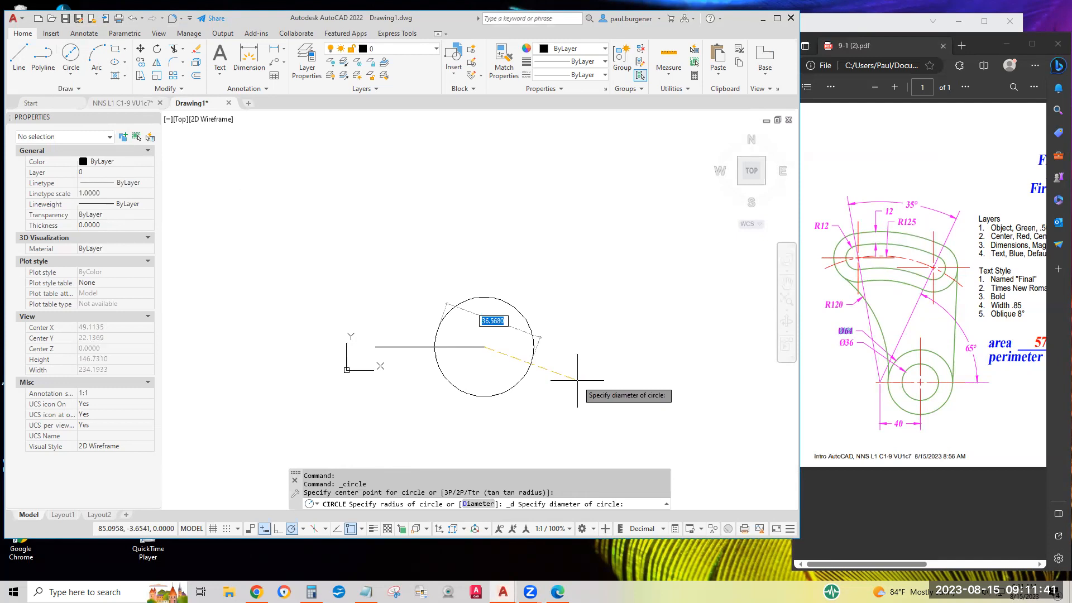
{"action": "type", "text": "36"}
{"action": "key", "text": "Return"}
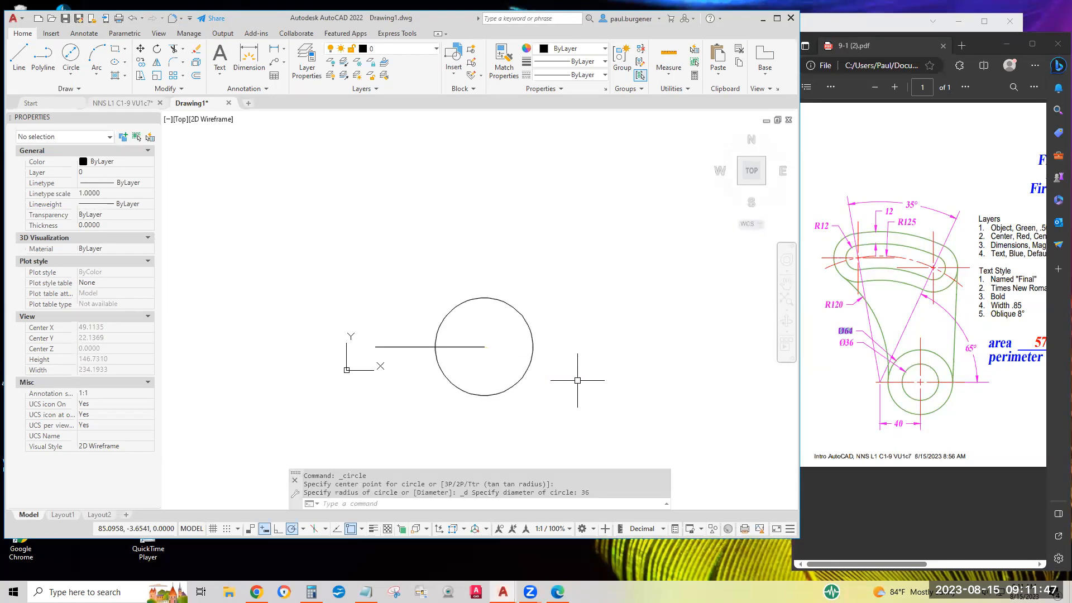
Examine the geometry properties of the 36-diameter circle, hiding and redisplaying the Properties palette in between.
{"action": "left_click", "coordinate": [528, 324]}
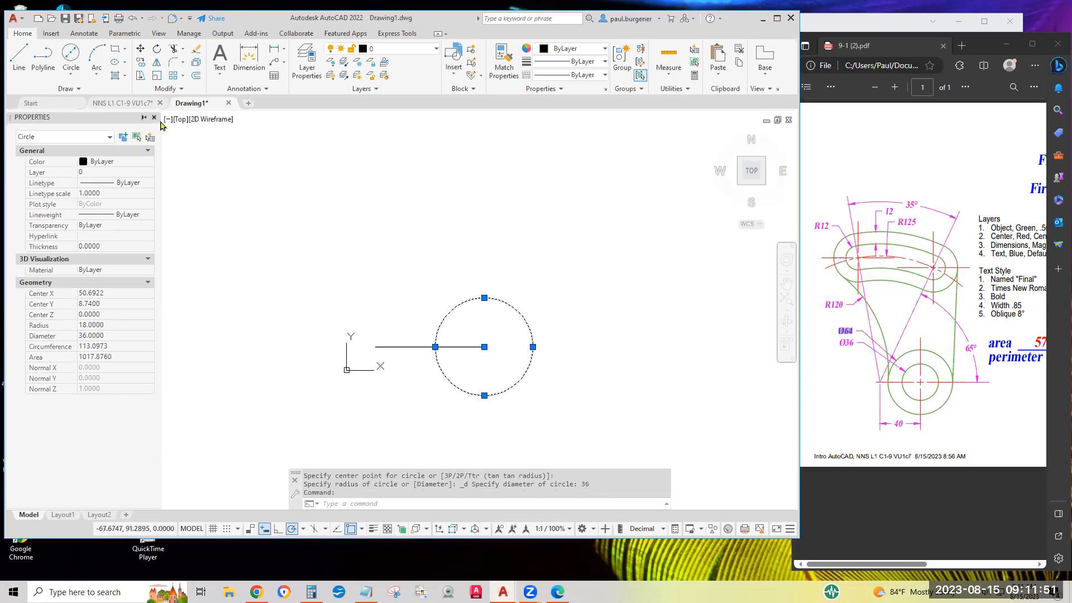
{"action": "left_click", "coordinate": [154, 118]}
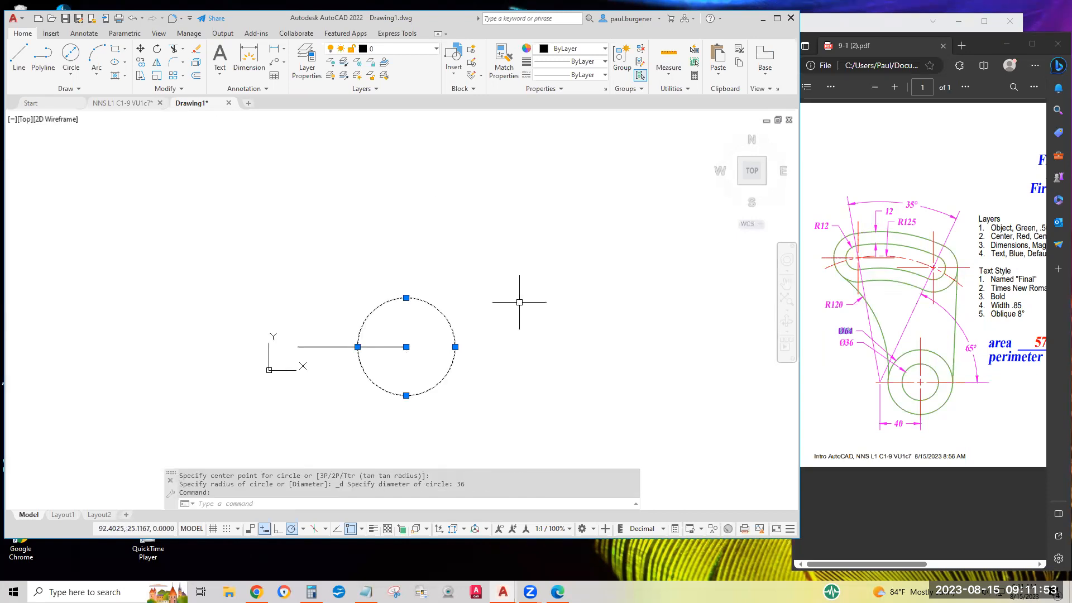
{"action": "key", "text": "Escape"}
{"action": "key", "text": "Escape"}
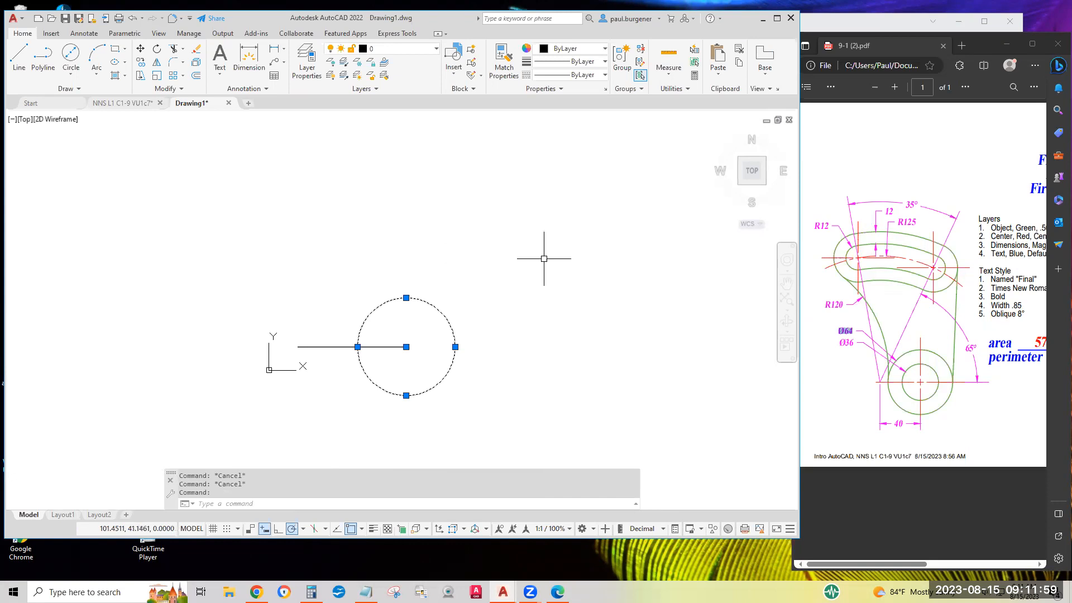
{"action": "key", "text": "Escape"}
{"action": "left_click", "coordinate": [450, 329]}
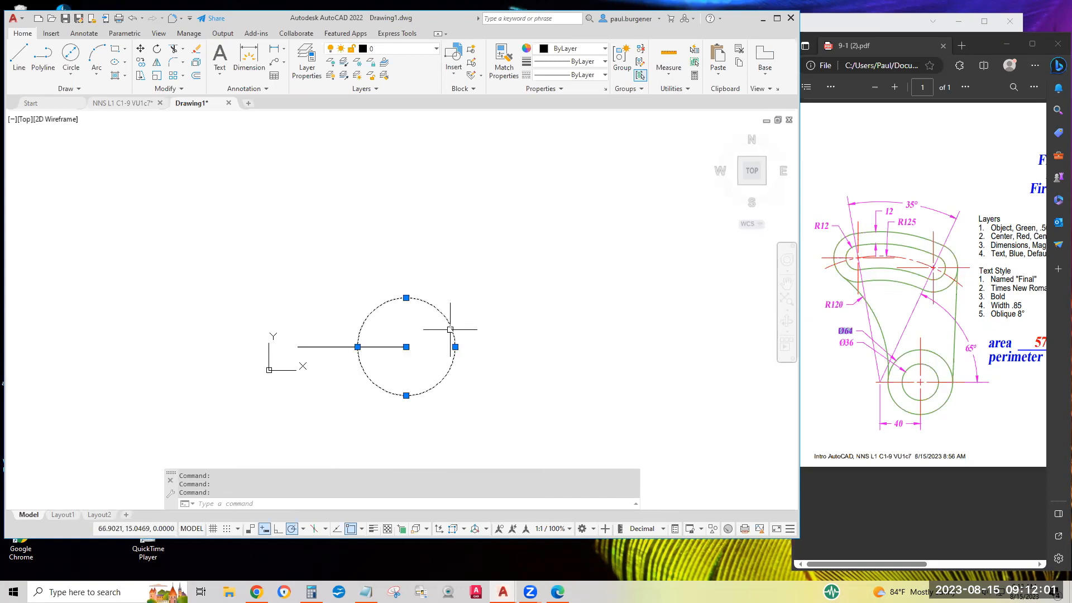
{"action": "key", "text": "Escape"}
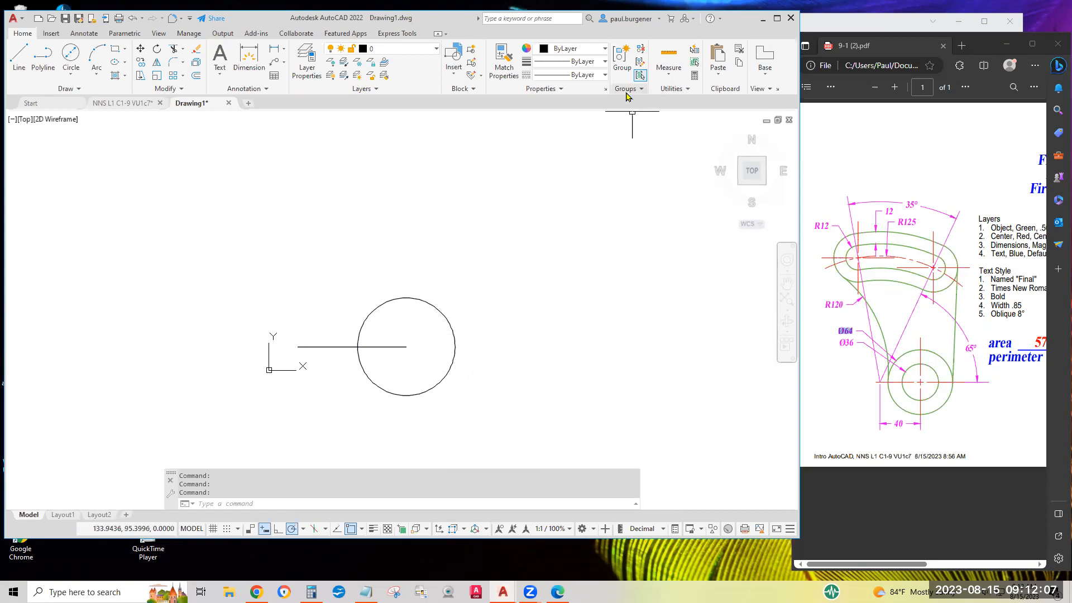
{"action": "left_click", "coordinate": [605, 89]}
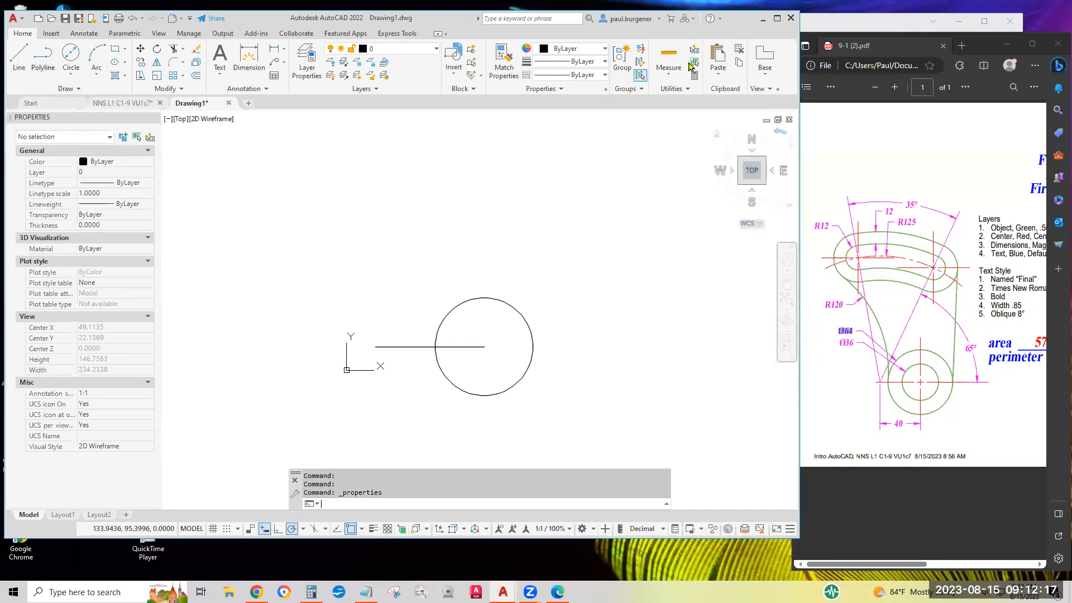
{"action": "left_click", "coordinate": [491, 299]}
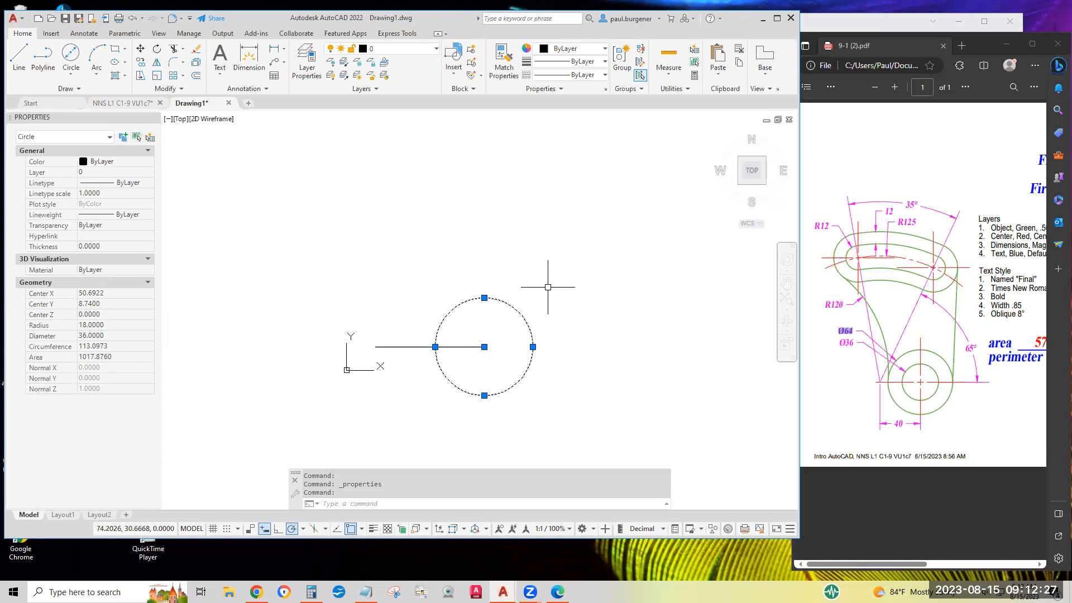
{"action": "key", "text": "Escape"}
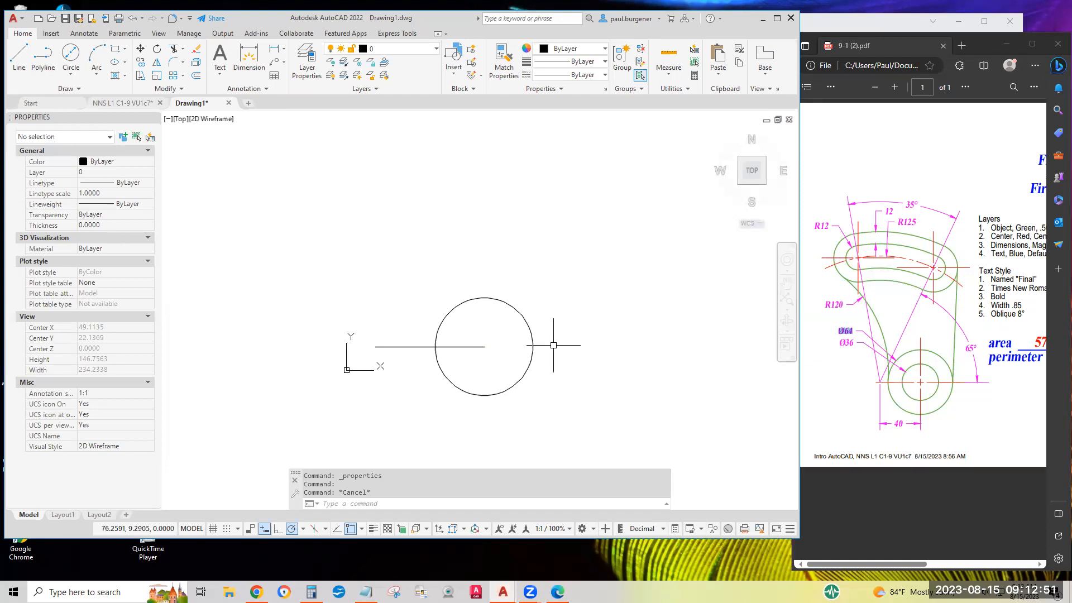
Draw a circle with a radius of 125, centered on the left endpoint of the horizontal line.
{"action": "left_click", "coordinate": [72, 76]}
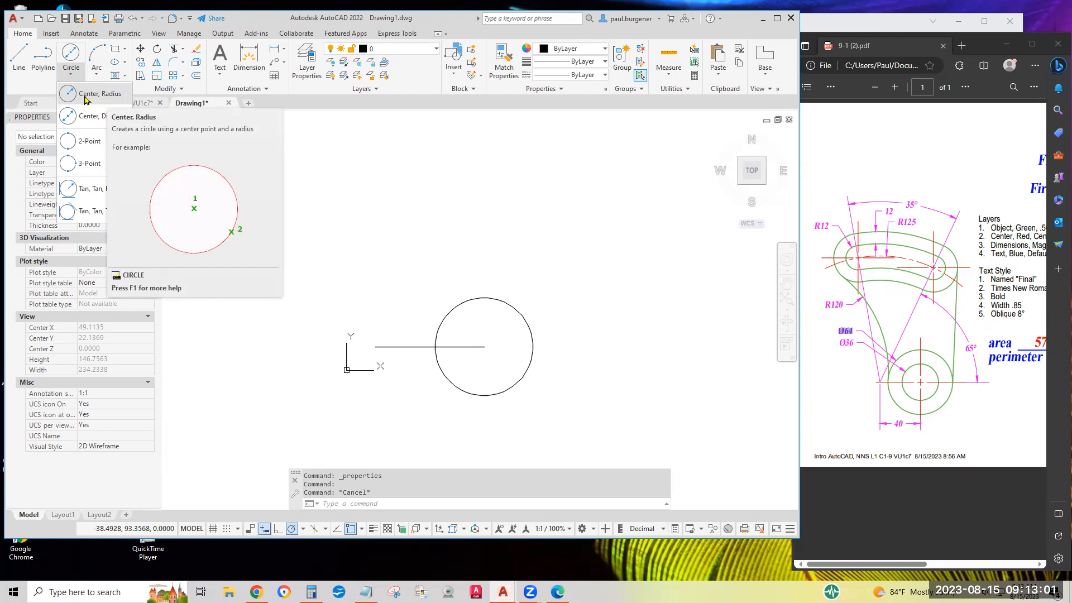
{"action": "left_click", "coordinate": [85, 95]}
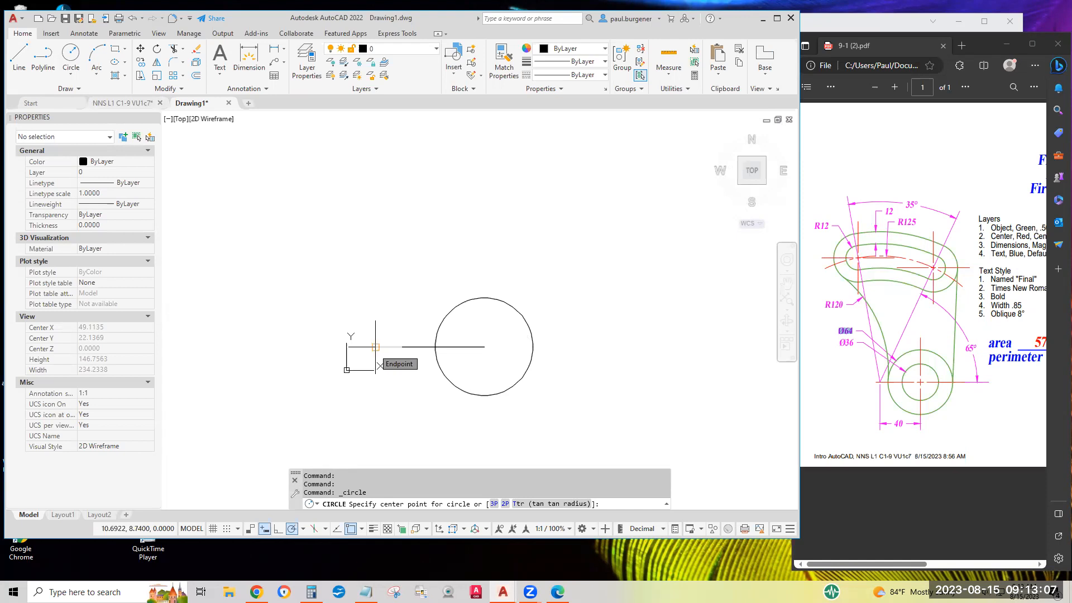
{"action": "left_click", "coordinate": [375, 347]}
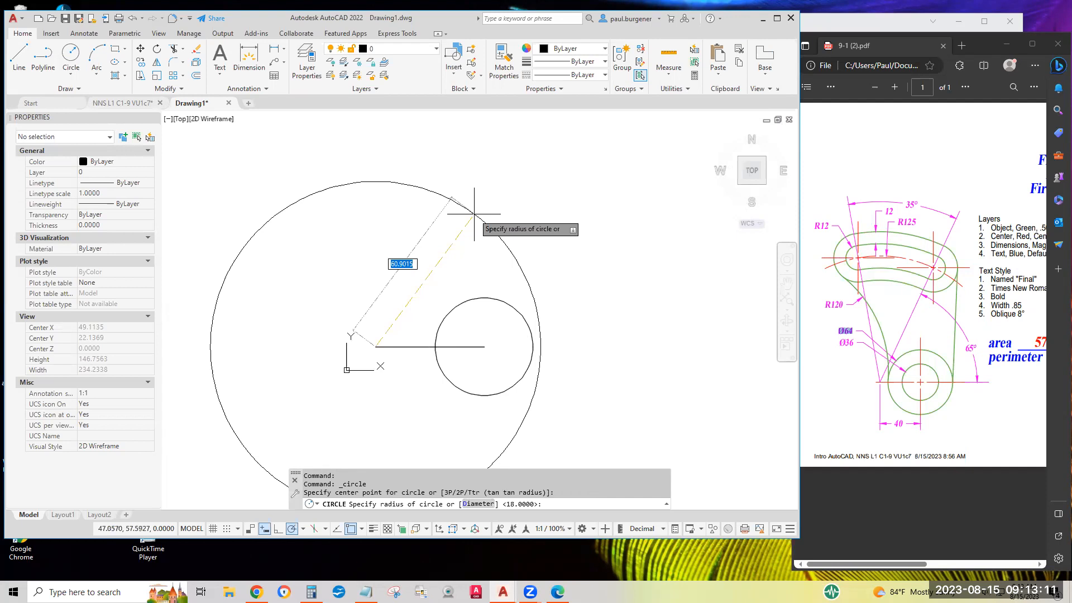
{"action": "type", "text": "125"}
{"action": "key", "text": "Return"}
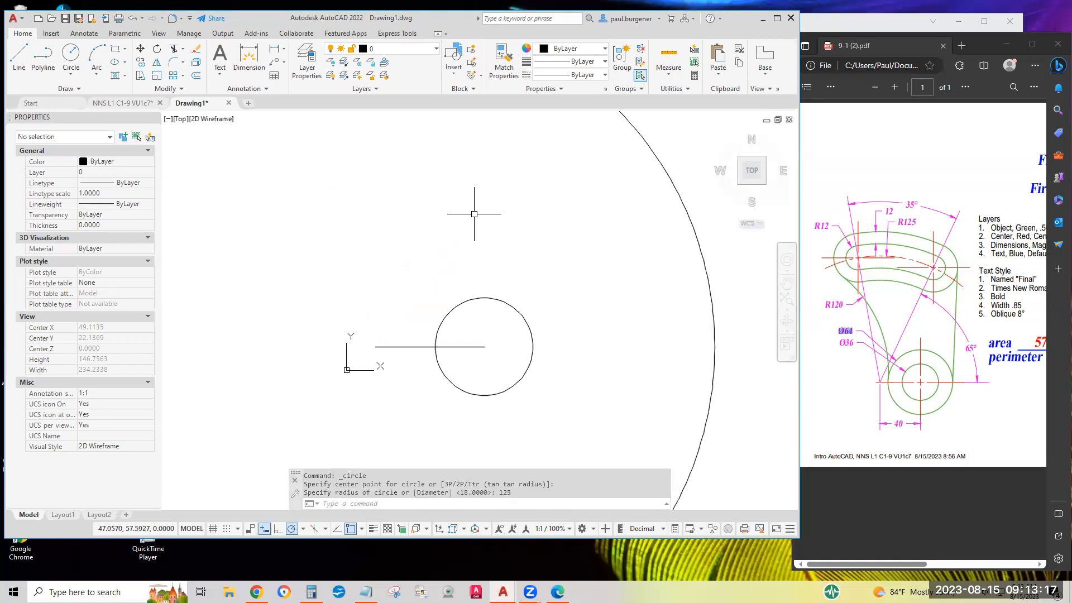
{"action": "scroll", "coordinate": [474, 214], "scroll_direction": "down", "scroll_amount": 4}
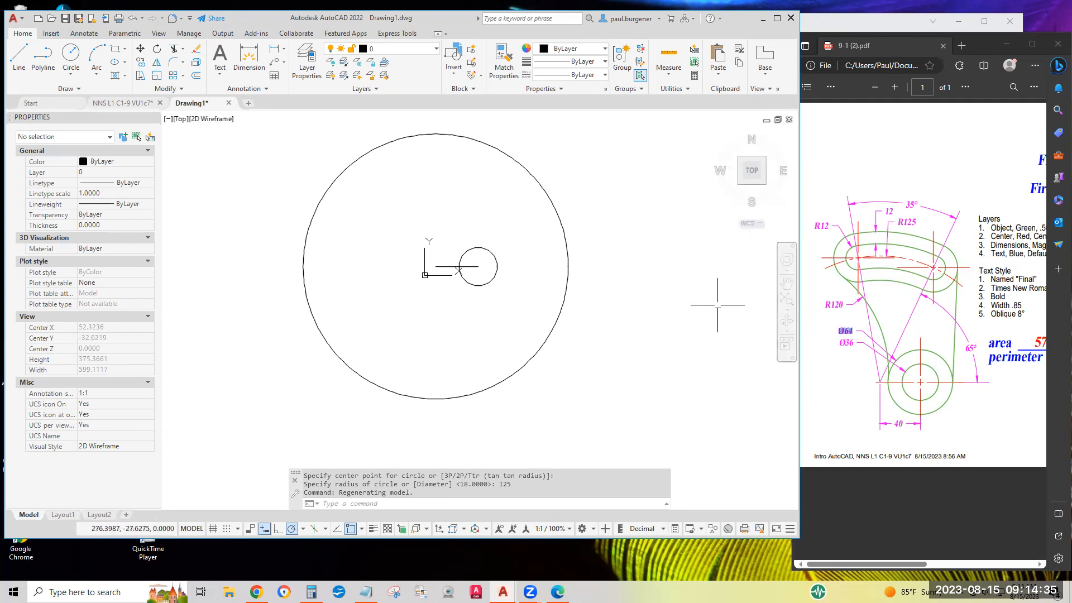
Draw a horizontal line about 165 units long from the large circle's center to beyond its right edge, and check its extents.
{"action": "left_click", "coordinate": [18, 58]}
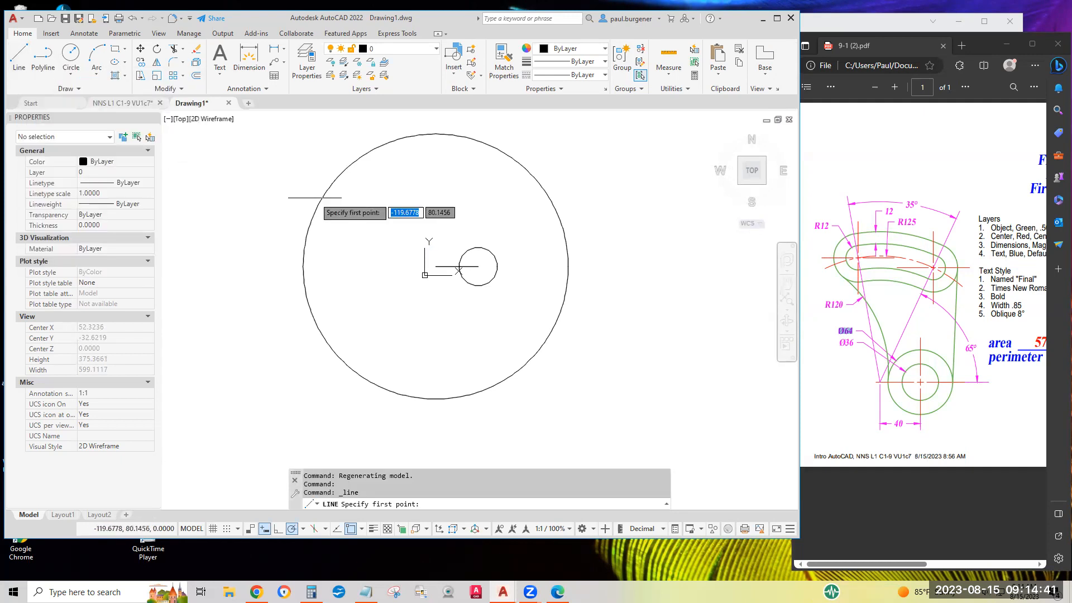
{"action": "left_click", "coordinate": [436, 266]}
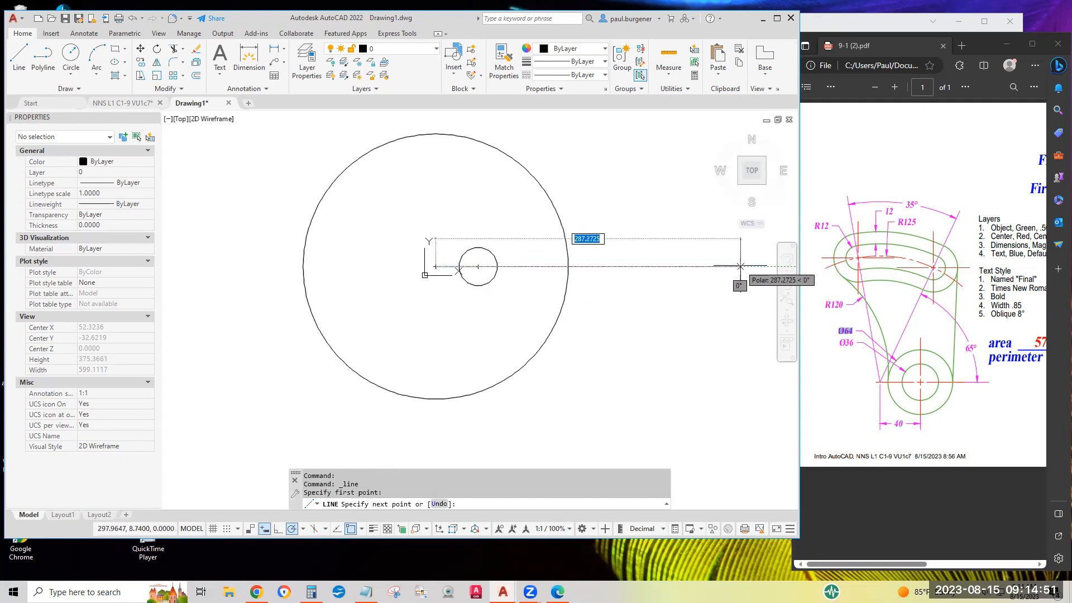
{"action": "left_click", "coordinate": [611, 266]}
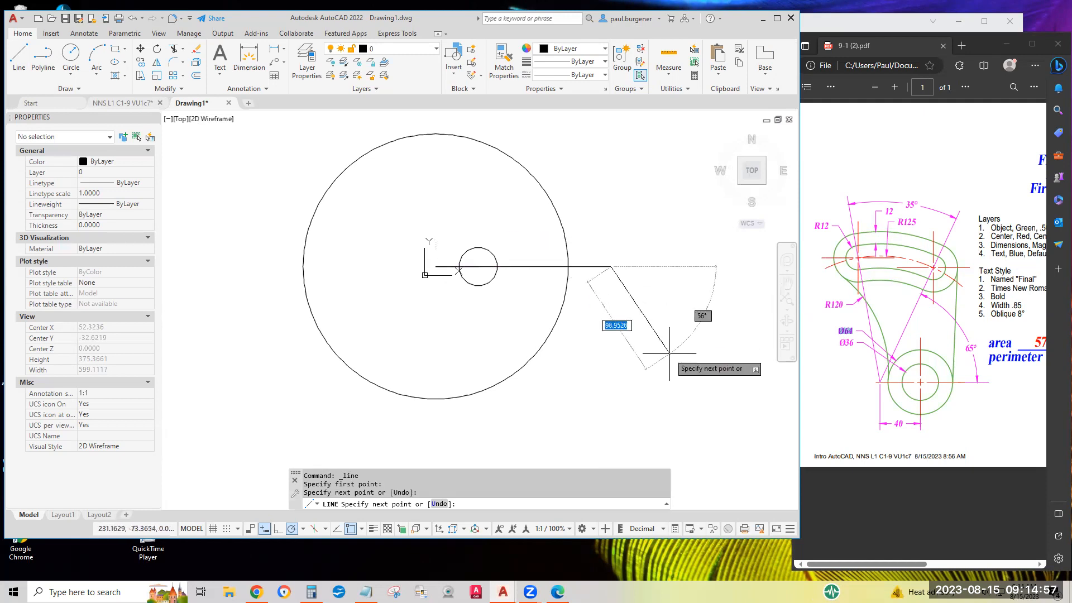
{"action": "key", "text": "Return"}
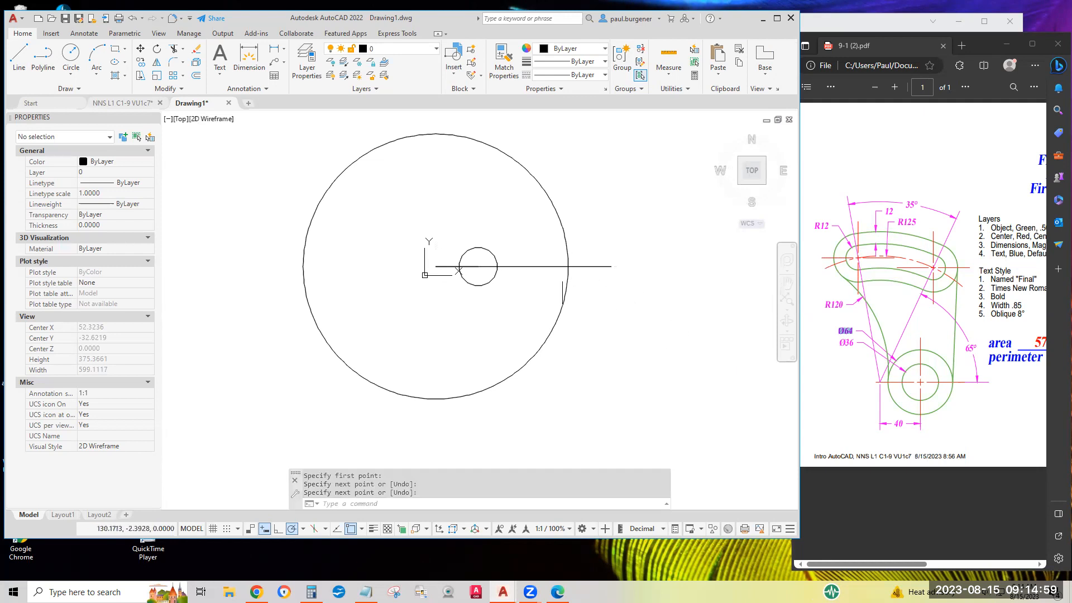
{"action": "left_click", "coordinate": [534, 268]}
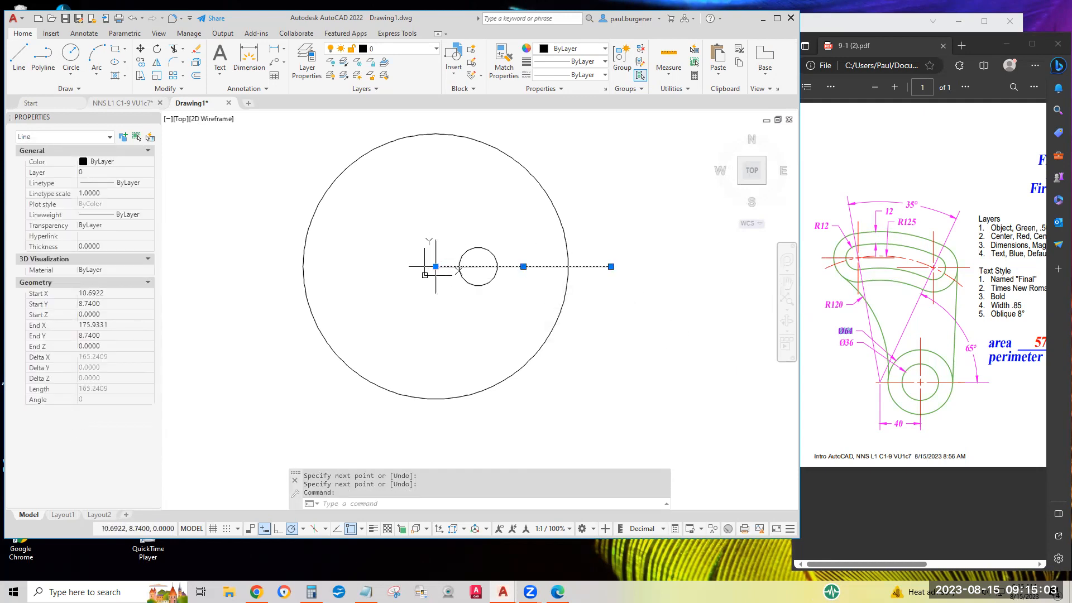
{"action": "mouse_move", "coordinate": [437, 268]}
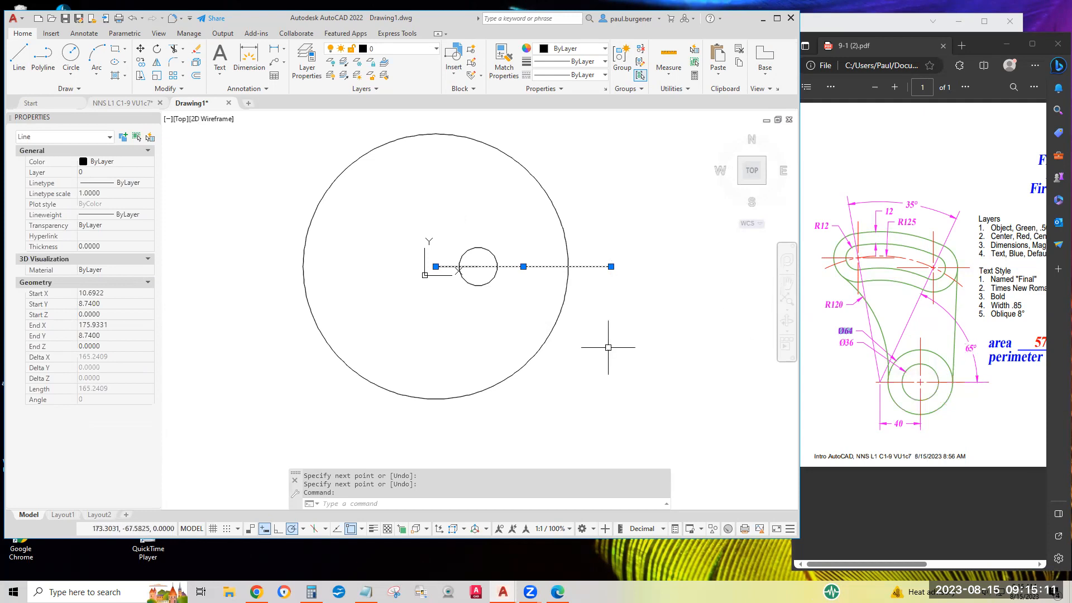
{"action": "key", "text": "Escape"}
{"action": "key", "text": "Escape"}
{"action": "key", "text": "Escape"}
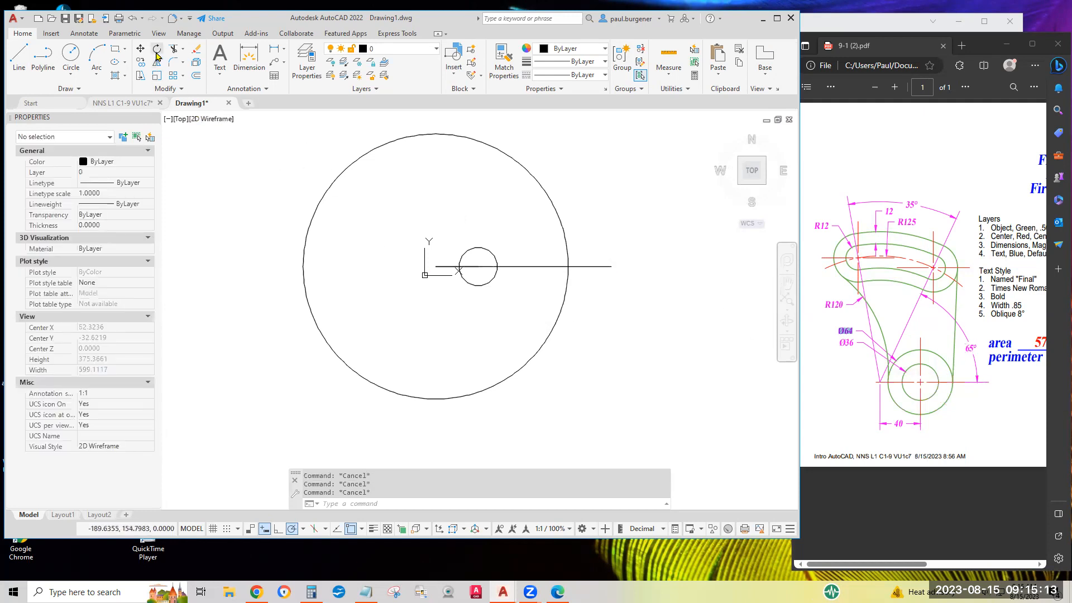
Rotate the long horizontal line 65 degrees counterclockwise about its left endpoint at the large circle's center.
{"action": "left_click", "coordinate": [157, 50]}
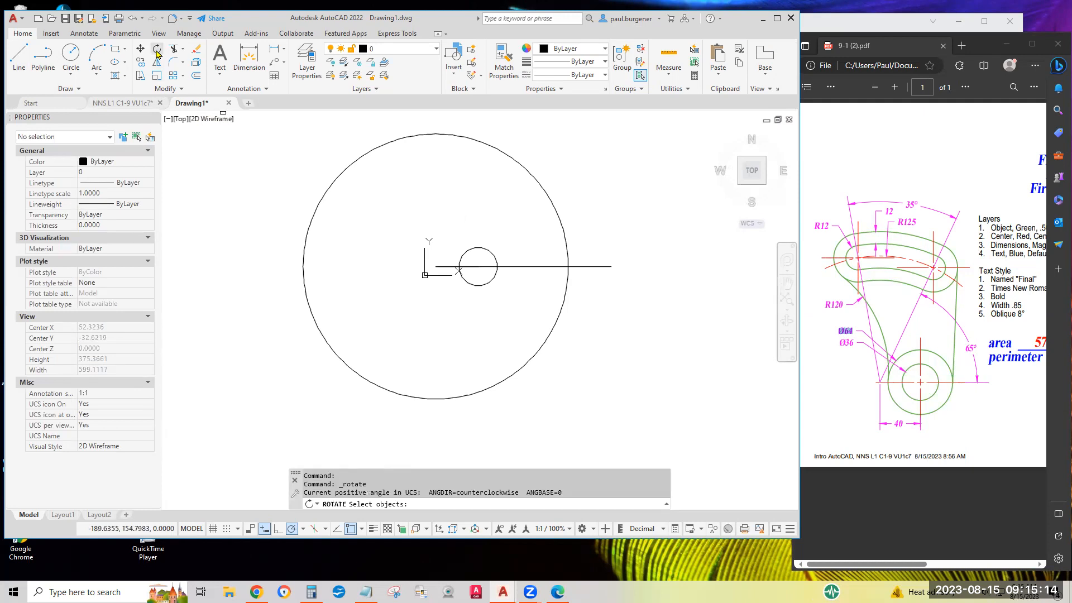
{"action": "left_click", "coordinate": [527, 265]}
{"action": "key", "text": "Return"}
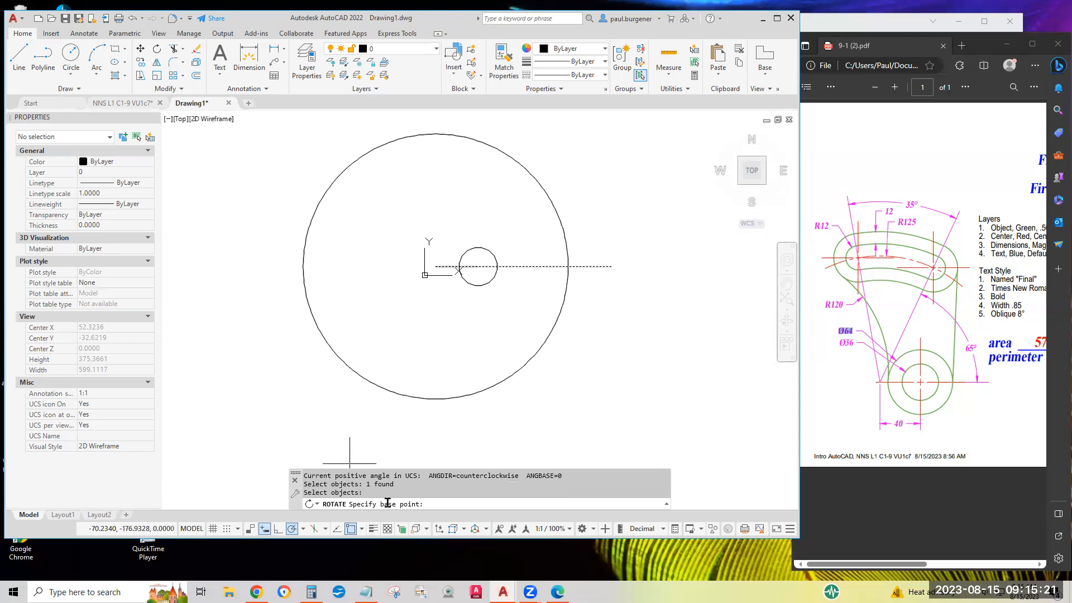
{"action": "left_click", "coordinate": [436, 266]}
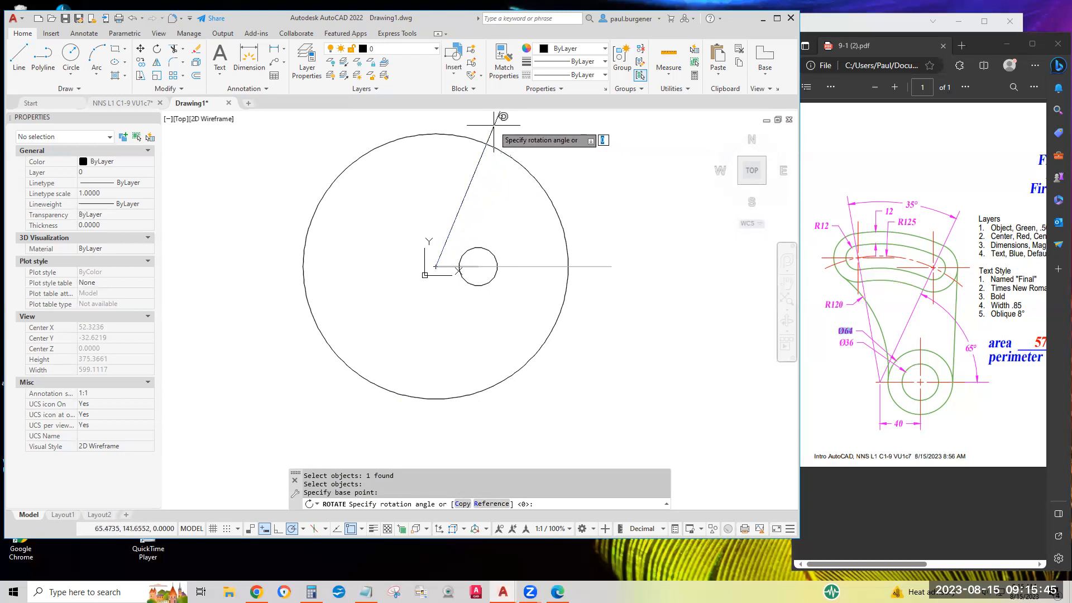
{"action": "type", "text": "65"}
{"action": "key", "text": "Return"}
{"action": "scroll", "coordinate": [617, 243], "scroll_direction": "down", "scroll_amount": 2}
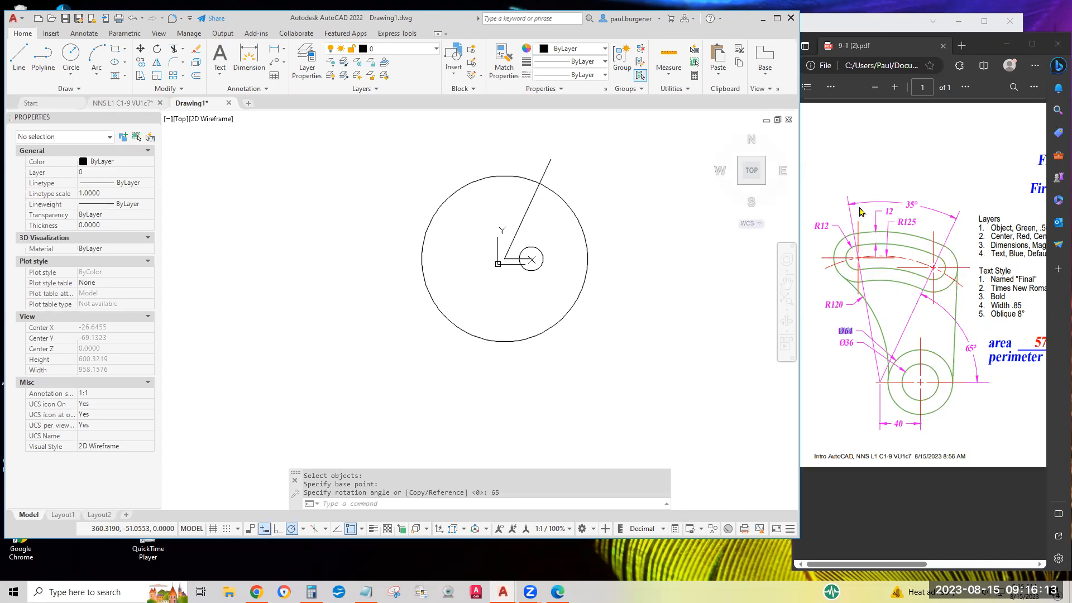
Copy the angled line in place, using its upper endpoint as both the base point and the destination.
{"action": "left_click", "coordinate": [141, 65]}
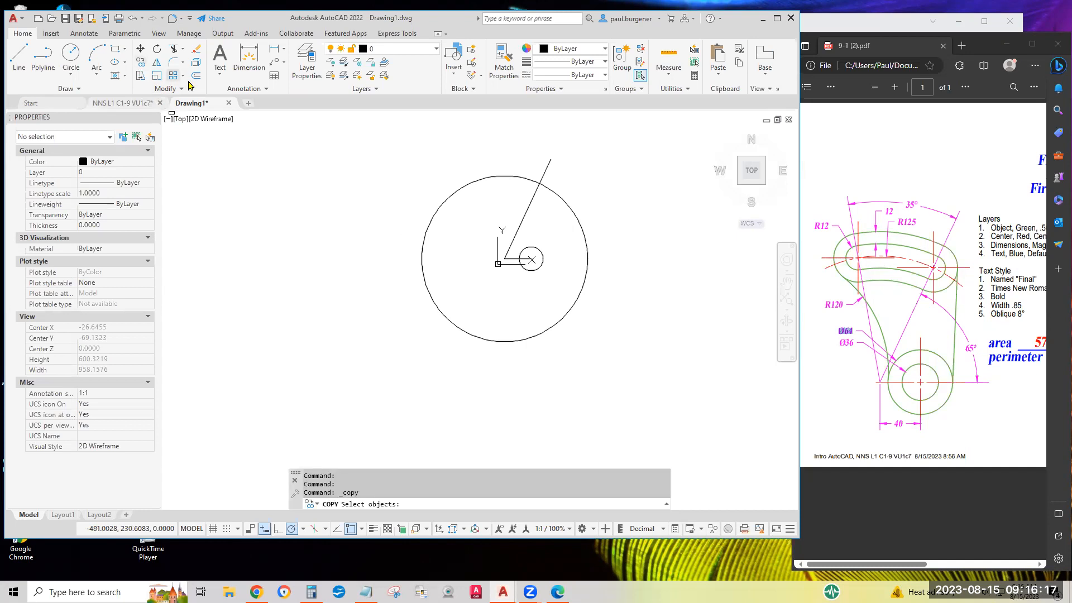
{"action": "left_click", "coordinate": [593, 197]}
{"action": "left_click", "coordinate": [544, 145]}
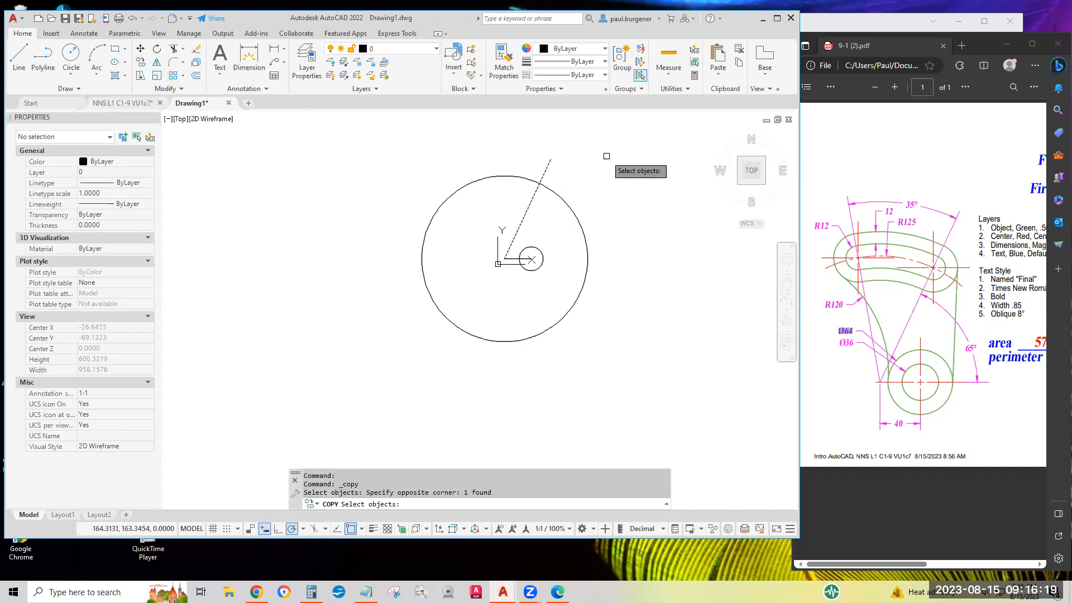
{"action": "key", "text": "Return"}
{"action": "left_click", "coordinate": [551, 159]}
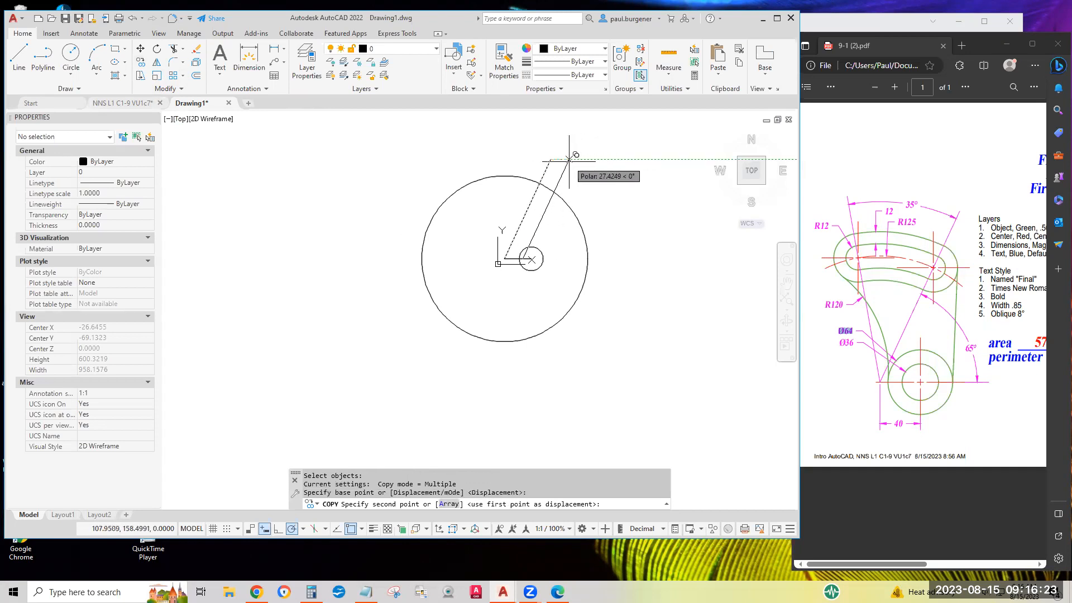
{"action": "left_click", "coordinate": [553, 159]}
{"action": "key", "text": "Return"}
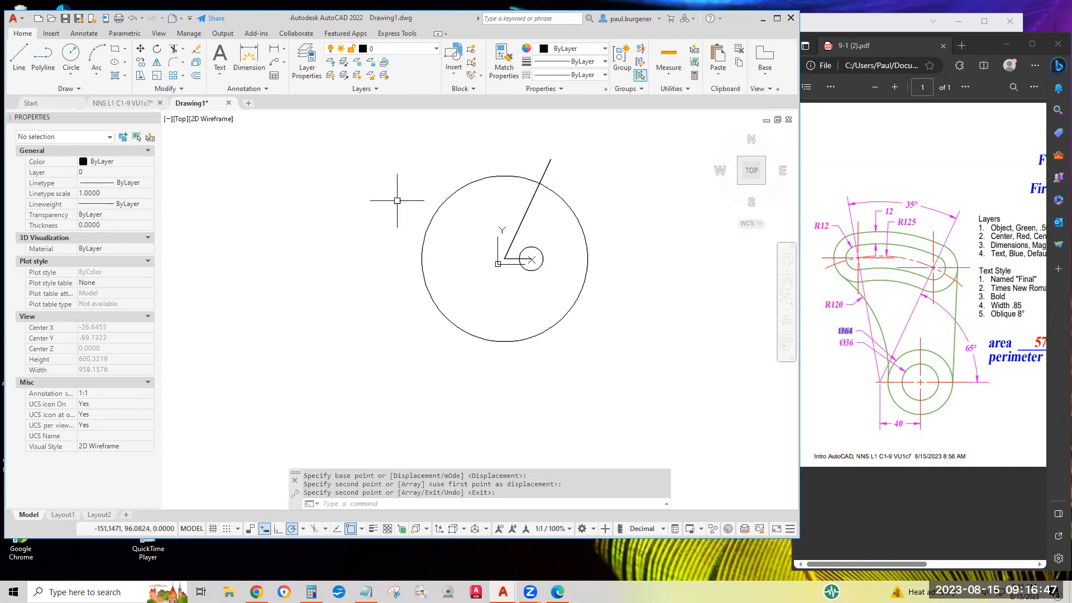
Check how many lines overlap at the angled line with a crossing selection in the Erase command, and cancel without erasing.
{"action": "left_click", "coordinate": [196, 54]}
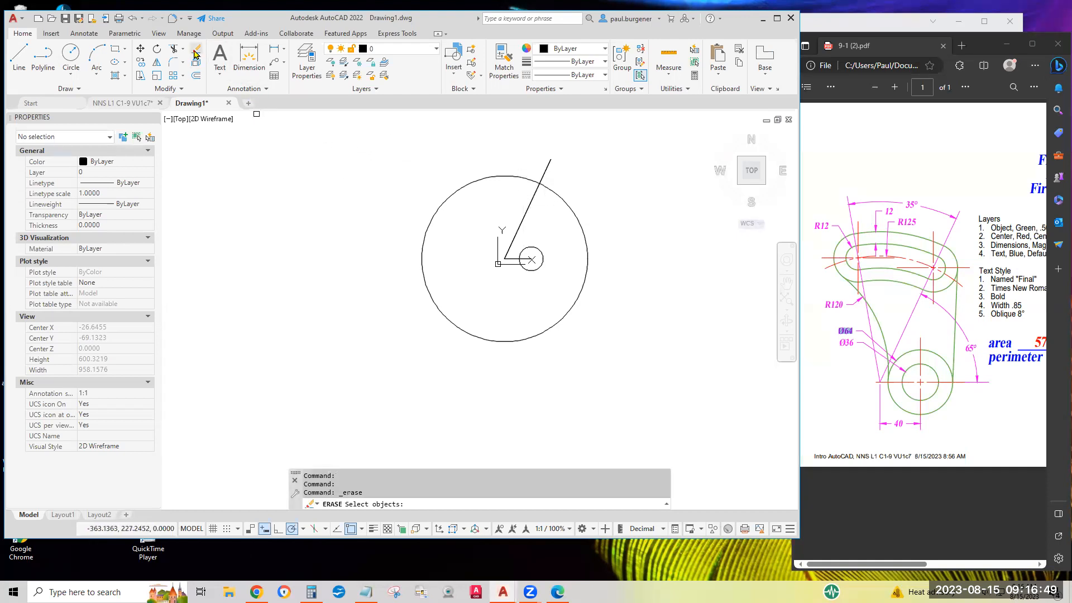
{"action": "left_click", "coordinate": [541, 216]}
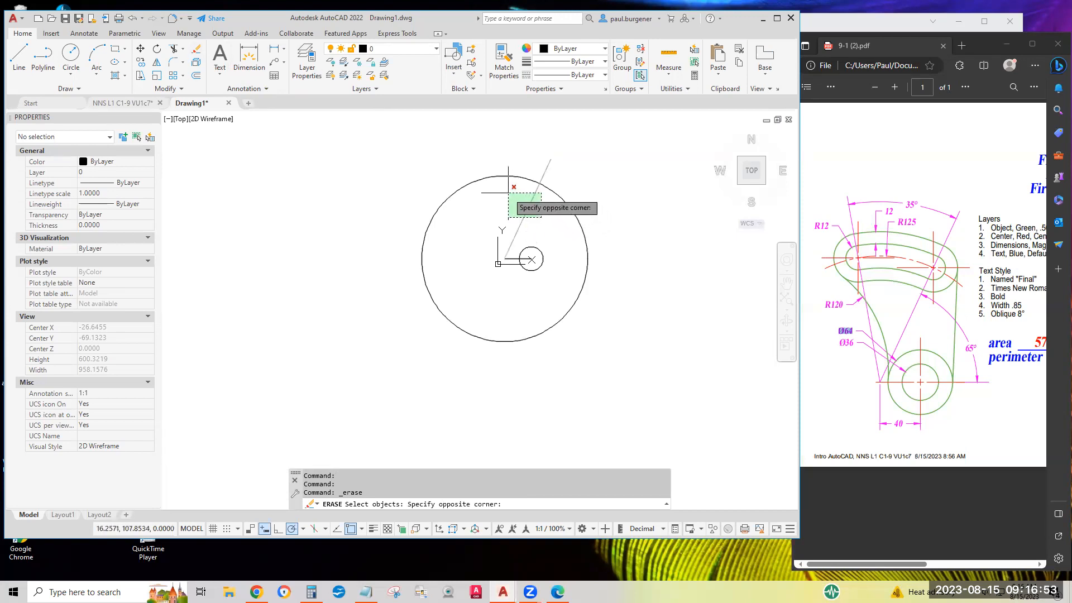
{"action": "left_click", "coordinate": [508, 192]}
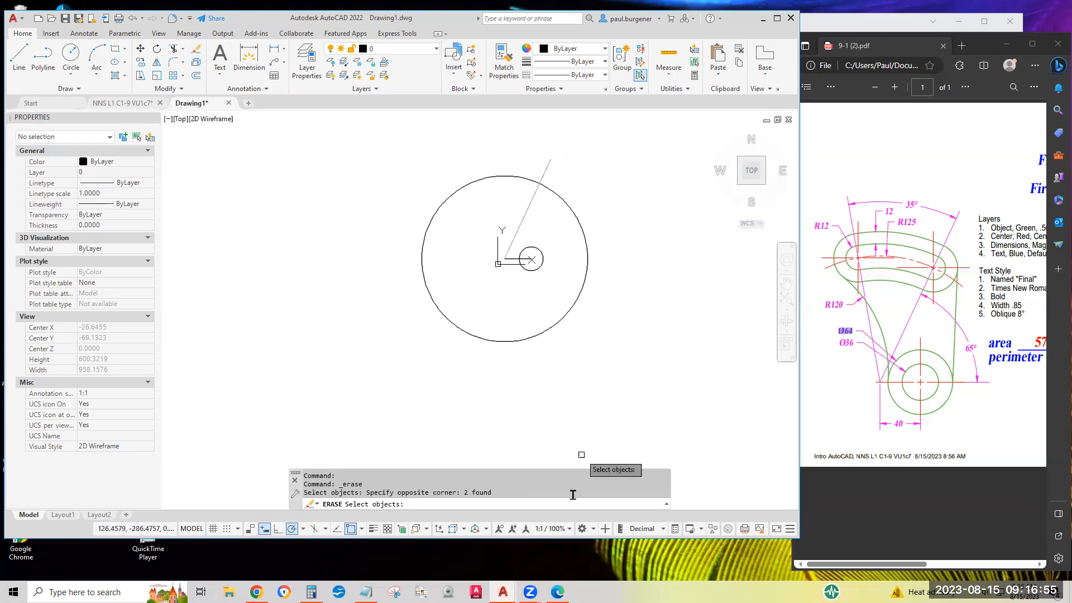
{"action": "left_click_drag", "start_coordinate": [464, 494], "coordinate": [501, 491]}
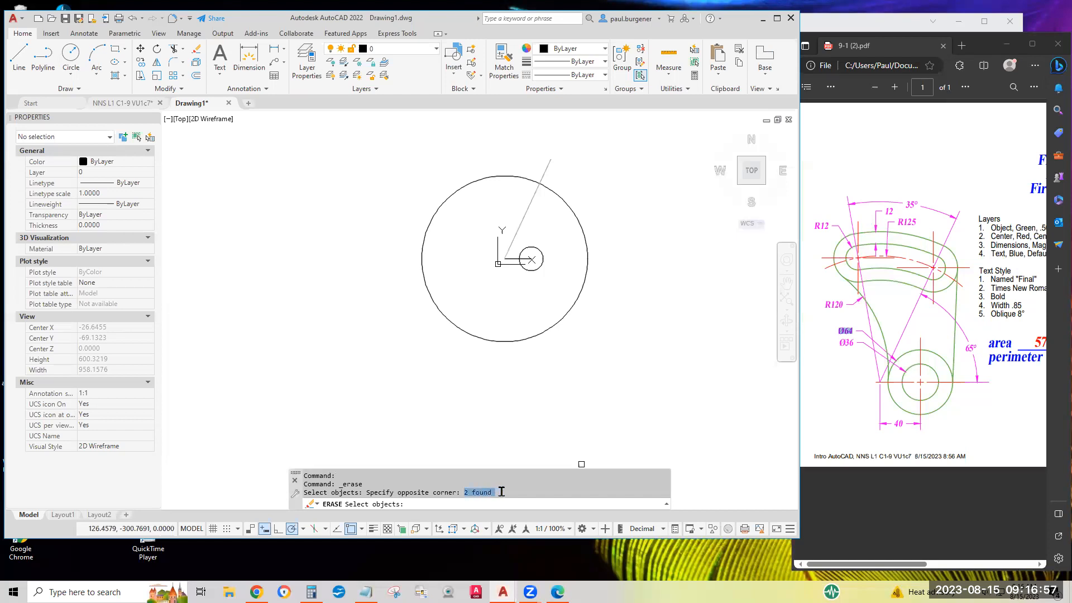
{"action": "left_click", "coordinate": [488, 505]}
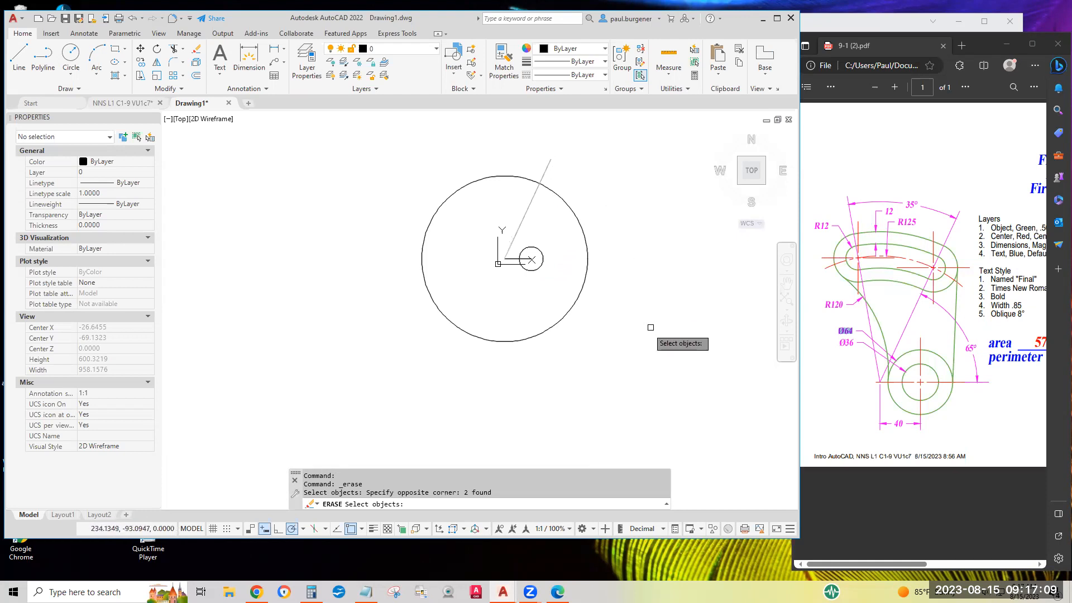
{"action": "key", "text": "Escape"}
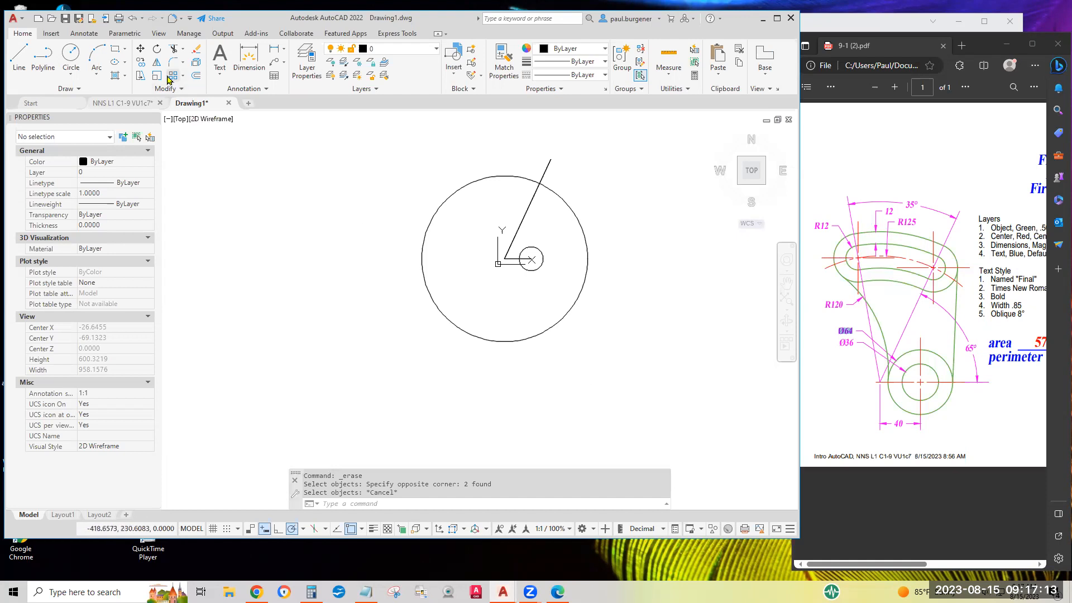
Rotate one of the two overlapping angled lines 35 degrees counterclockwise about its lower endpoint at the large circle's center.
{"action": "left_click", "coordinate": [157, 51]}
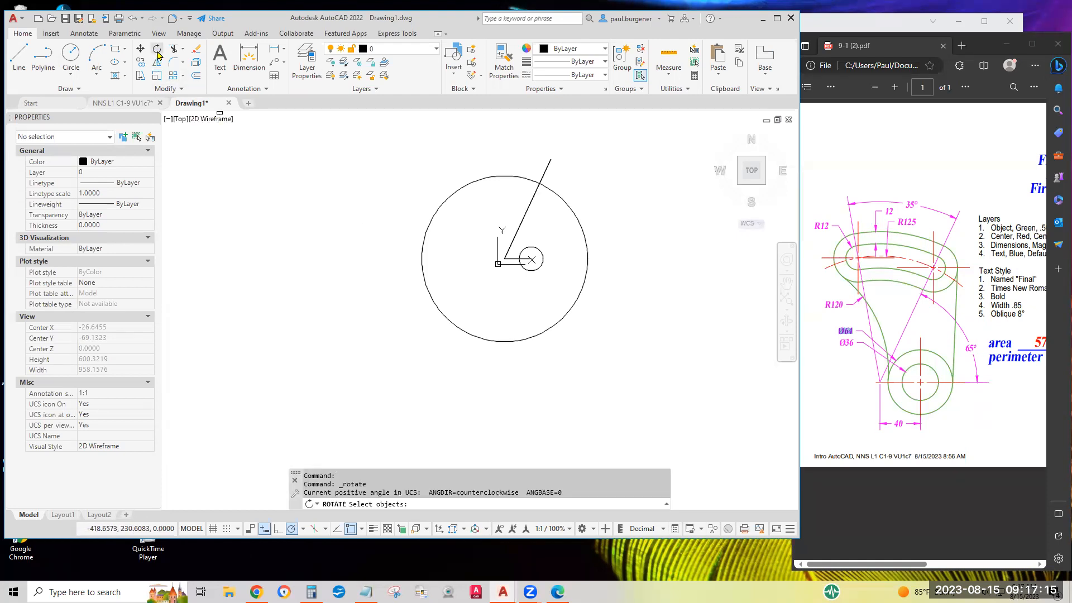
{"action": "left_click", "coordinate": [545, 174]}
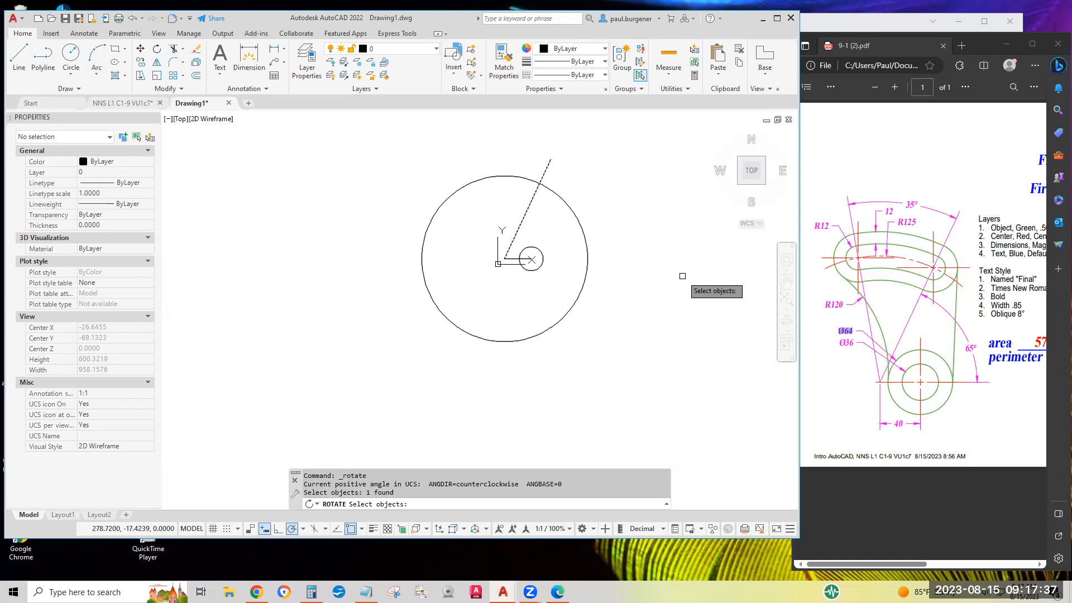
{"action": "key", "text": "Return"}
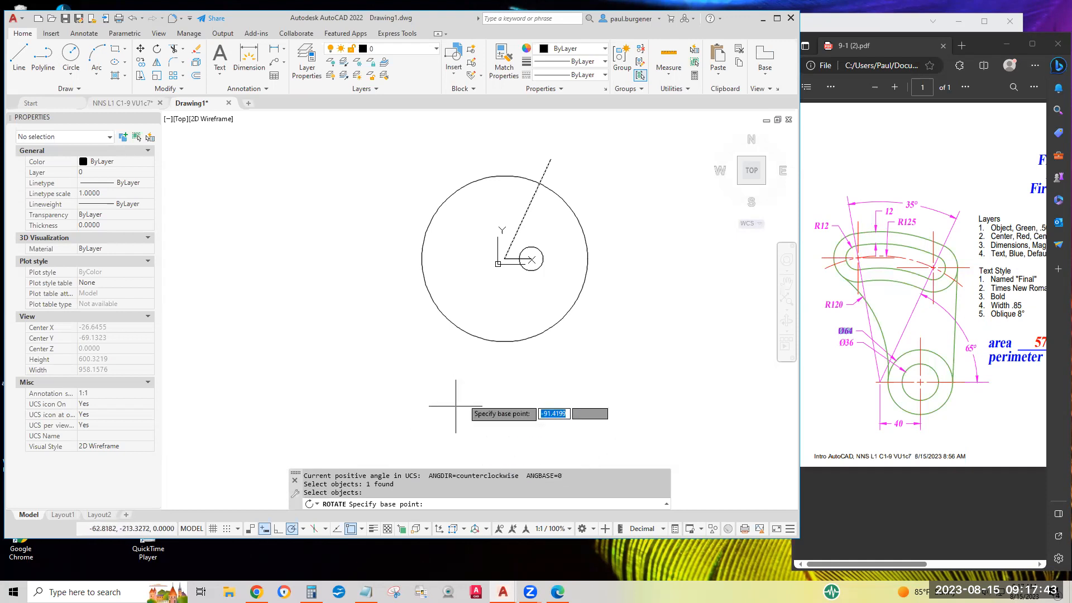
{"action": "left_click", "coordinate": [504, 259]}
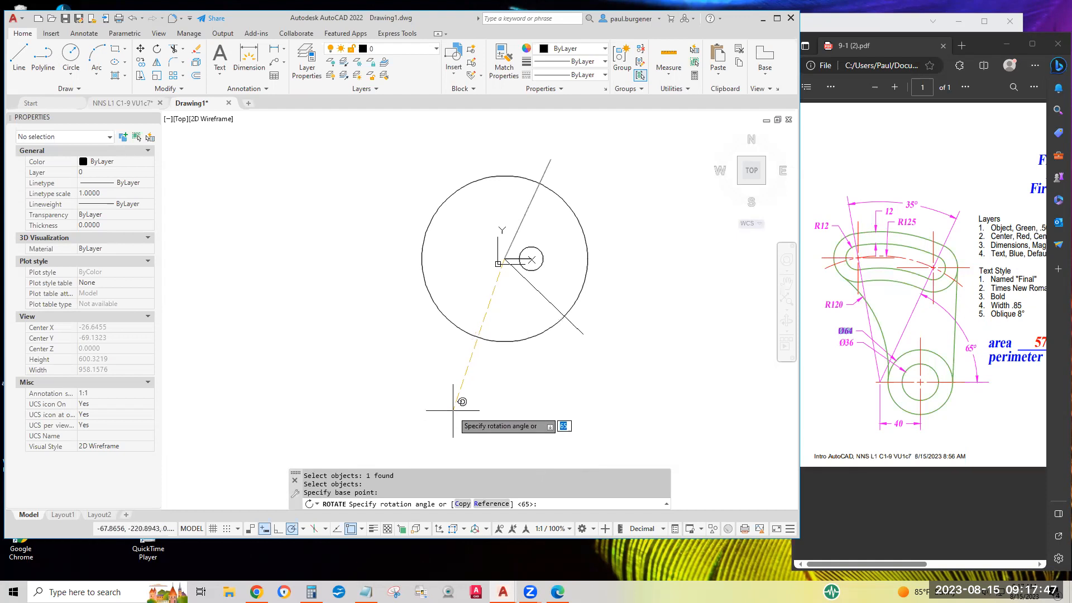
{"action": "type", "text": "3"}
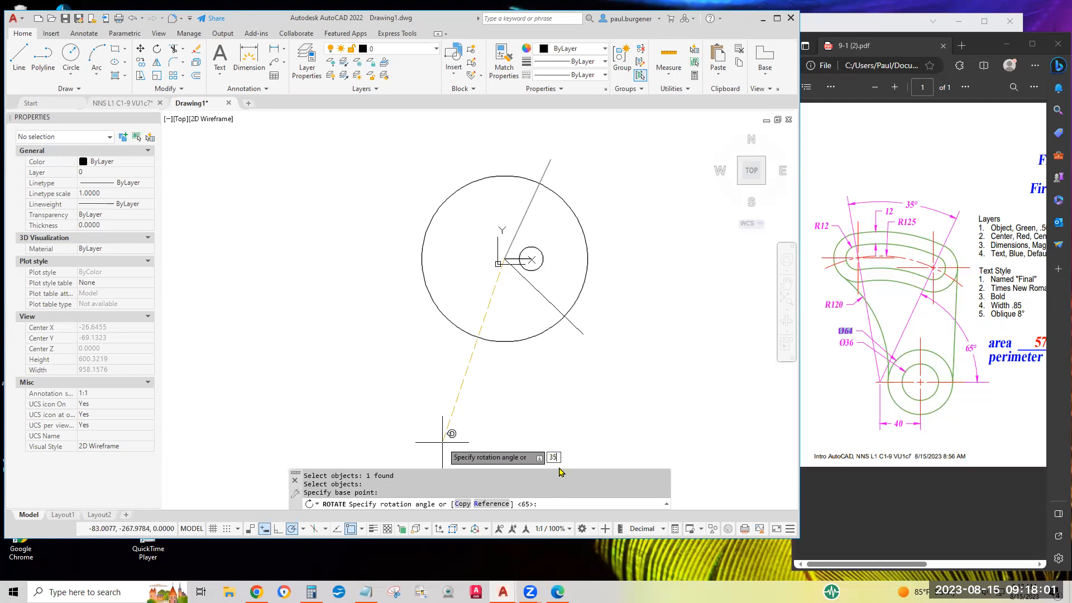
{"action": "key", "text": "Return"}
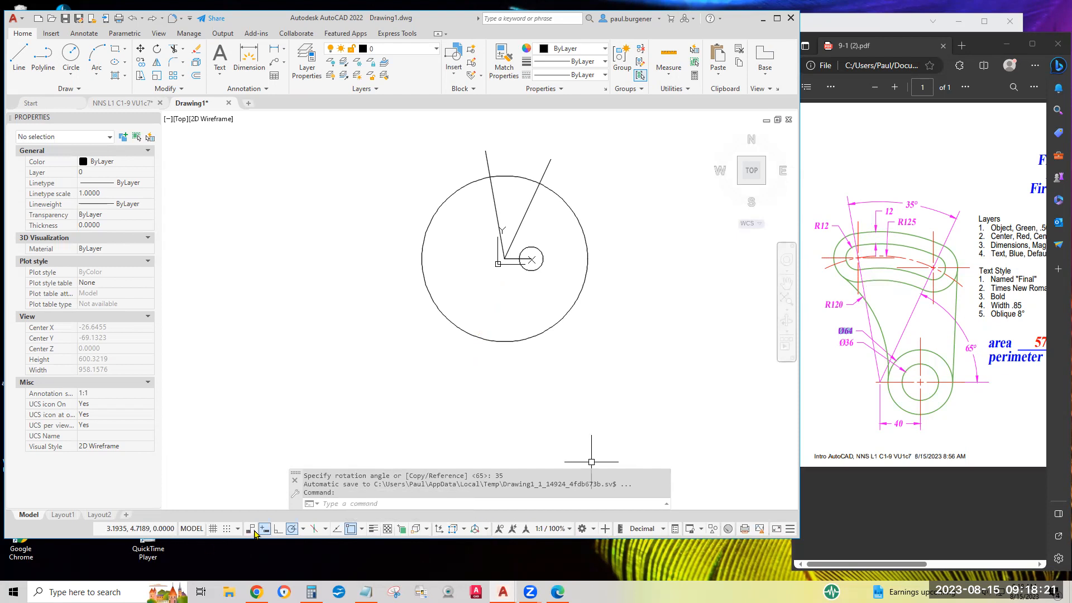
{"action": "left_click", "coordinate": [291, 528]}
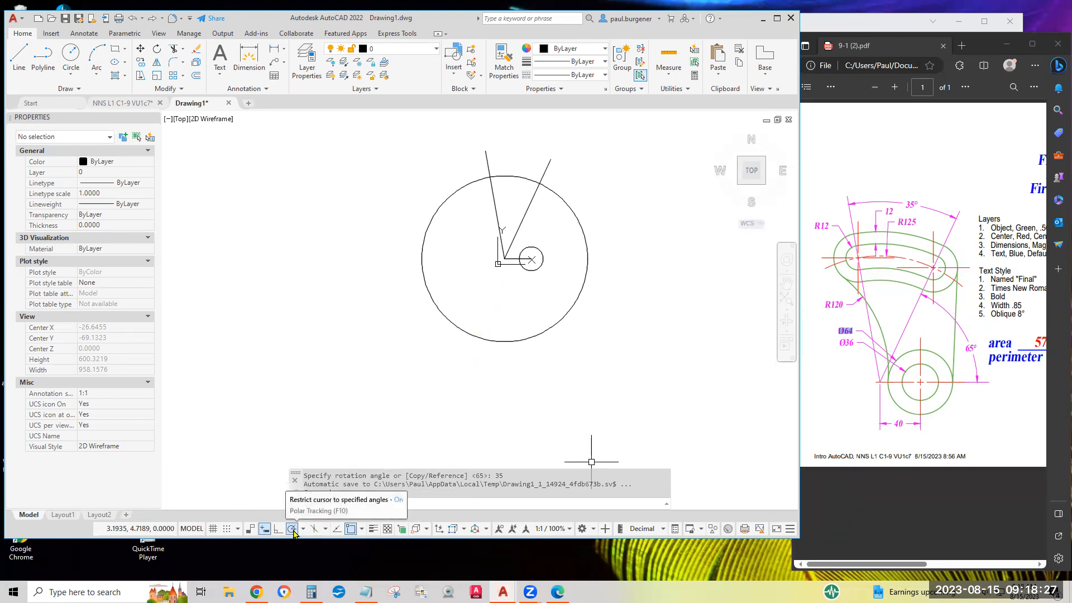
{"action": "left_click", "coordinate": [361, 530]}
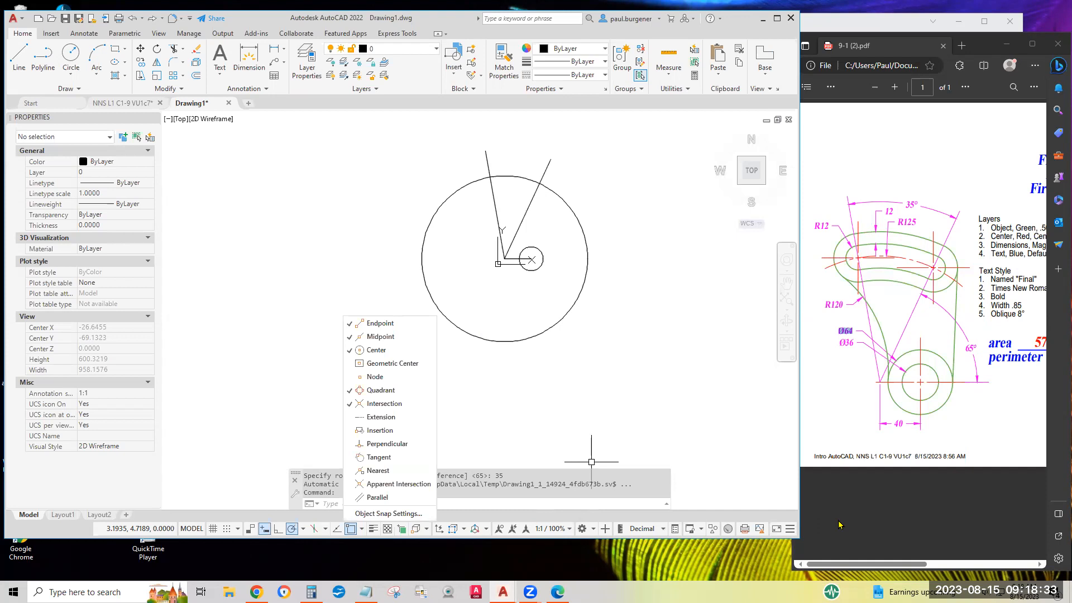
{"action": "left_click", "coordinate": [791, 531]}
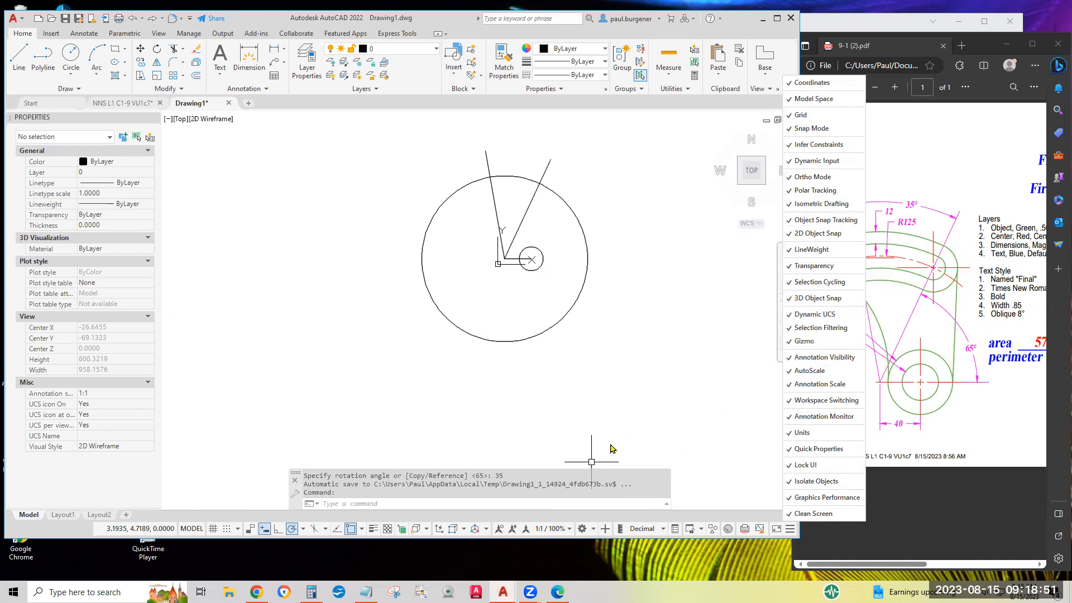
{"action": "left_click", "coordinate": [607, 399]}
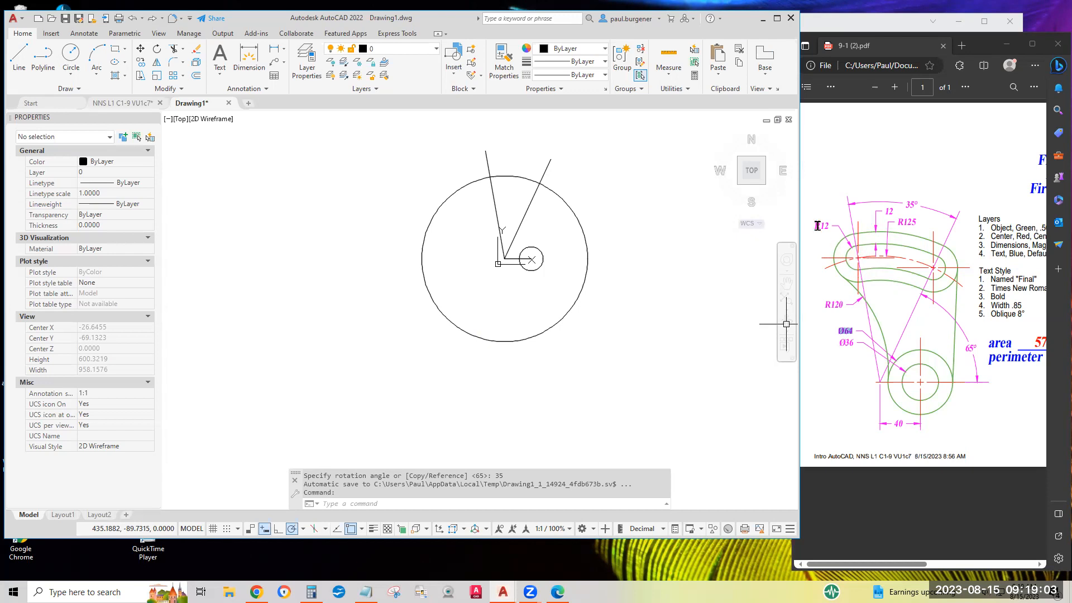
Draw the R12 circle from the PDF, centered where the left angled line crosses the large circle.
{"action": "left_click_drag", "start_coordinate": [815, 225], "coordinate": [834, 226]}
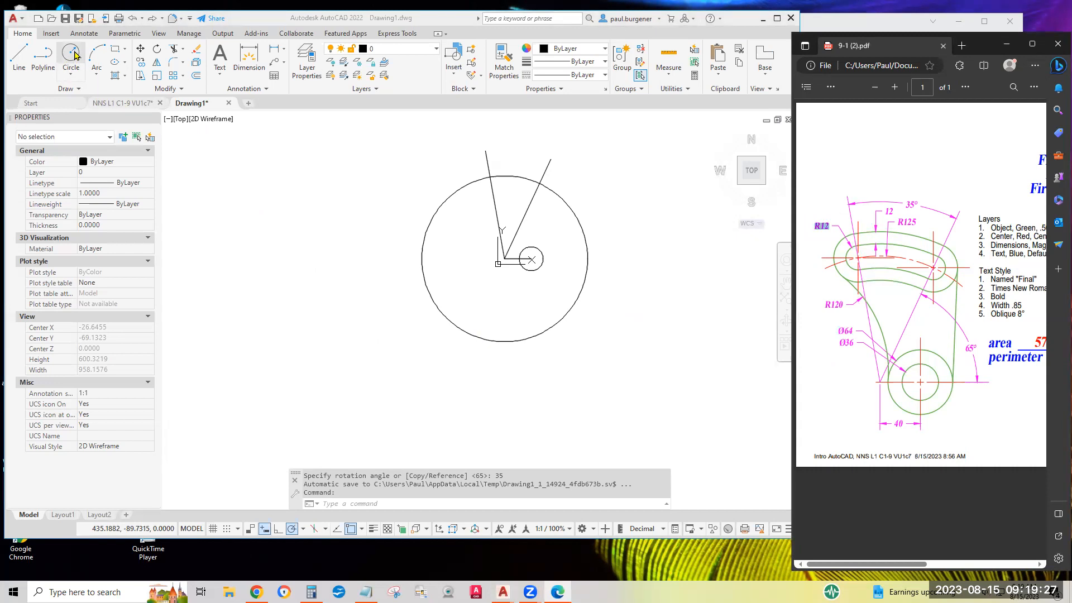
{"action": "left_click", "coordinate": [76, 54]}
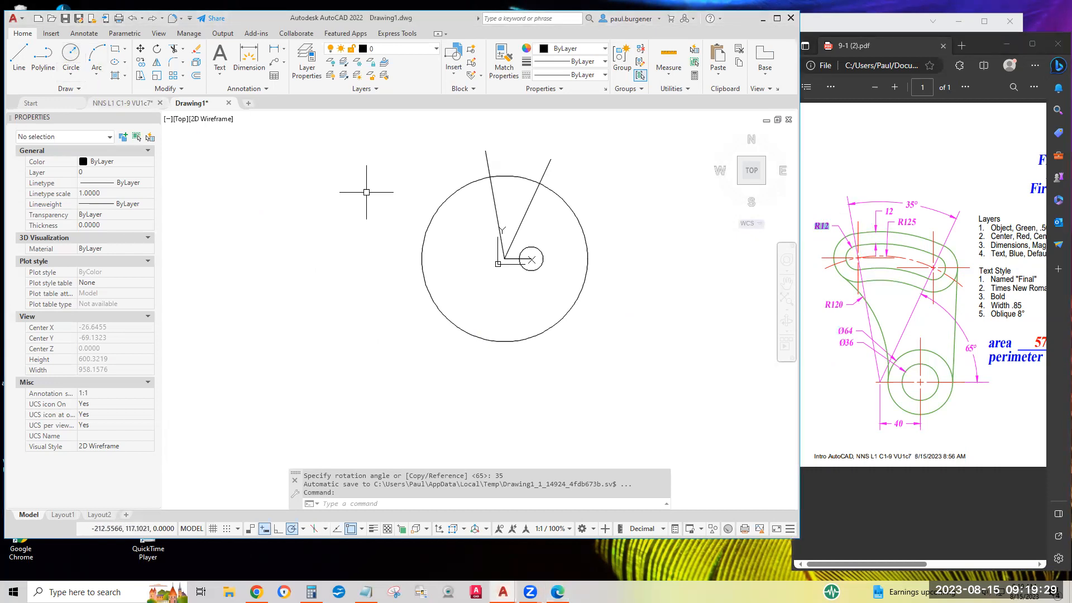
{"action": "left_click", "coordinate": [73, 59]}
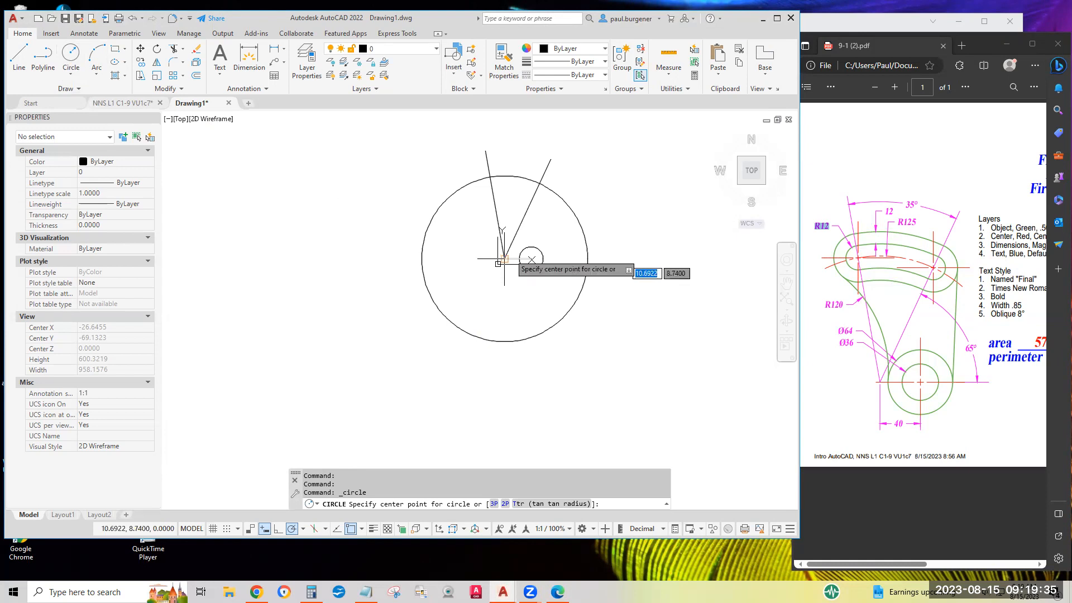
{"action": "left_click", "coordinate": [490, 178]}
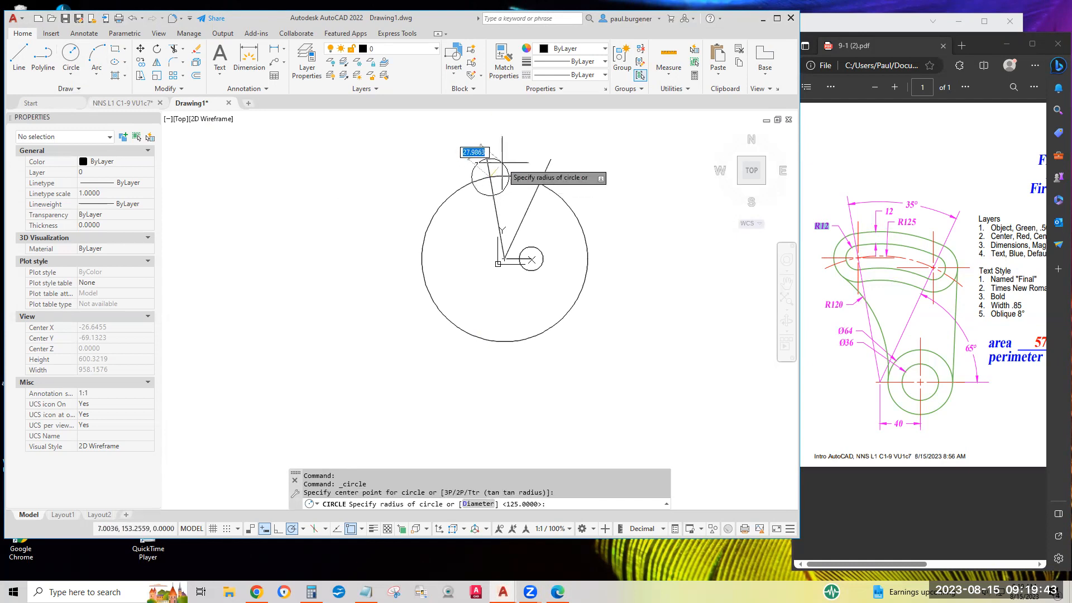
{"action": "type", "text": "12"}
{"action": "key", "text": "Return"}
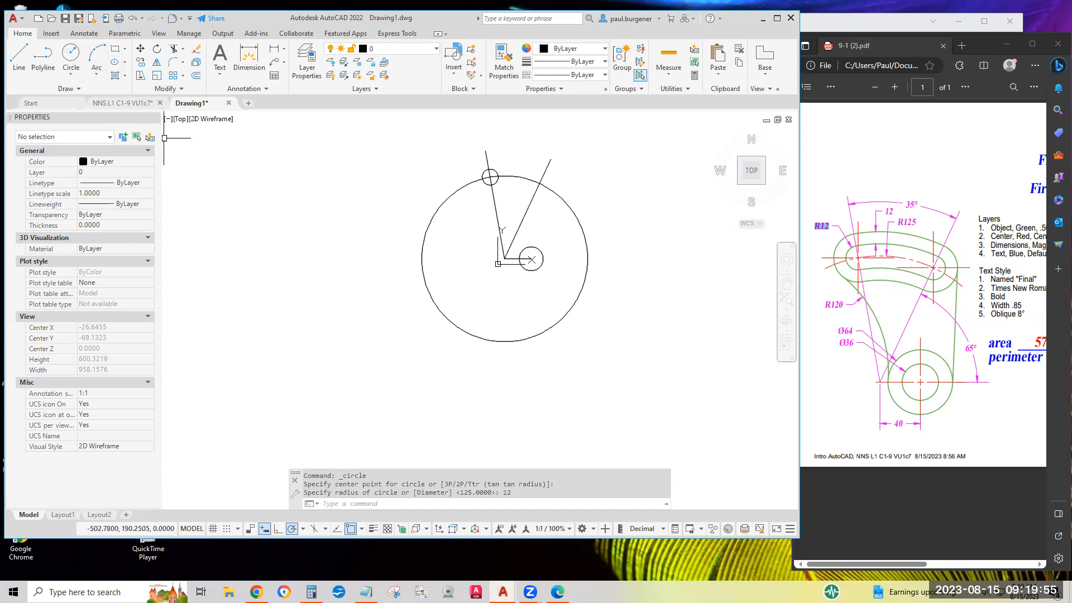
Draw a concentric circle of radius 24 around the radius 12 circle.
{"action": "left_click", "coordinate": [72, 55]}
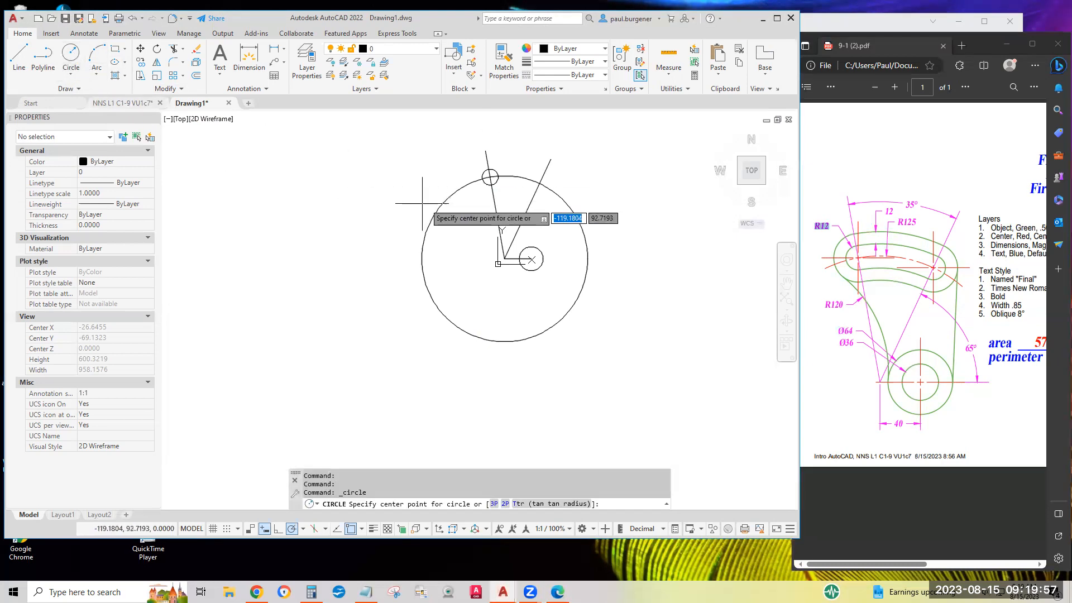
{"action": "left_click", "coordinate": [490, 177]}
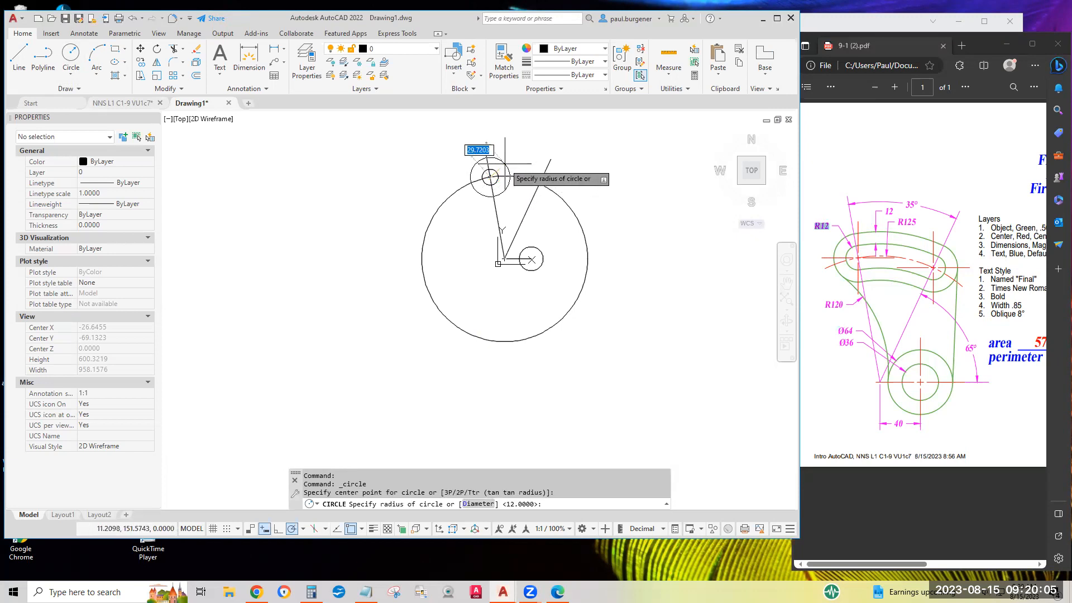
{"action": "type", "text": "2"}
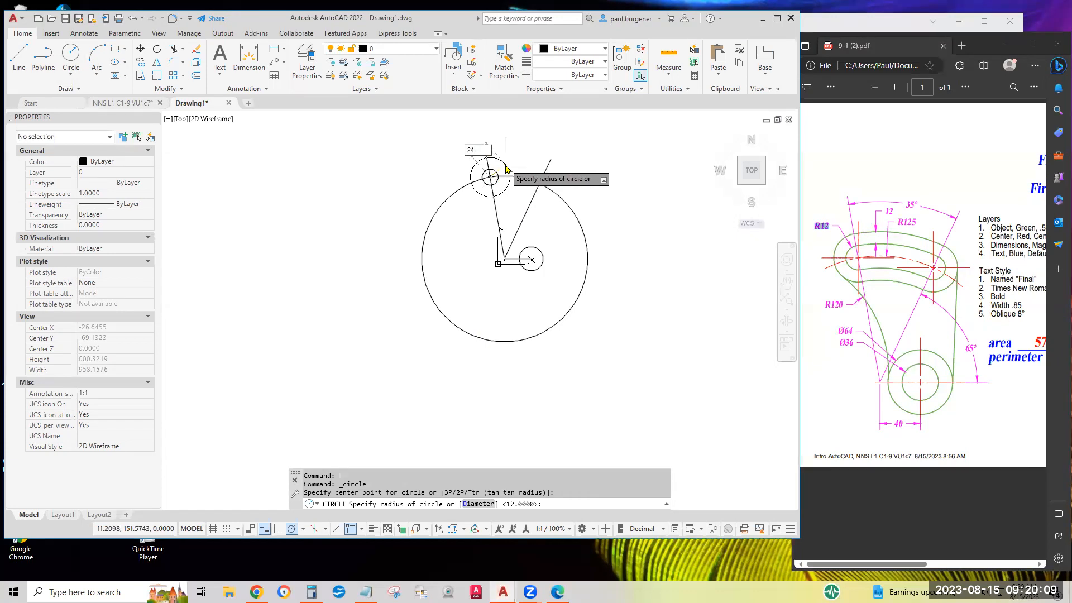
{"action": "type", "text": "4"}
{"action": "key", "text": "Return"}
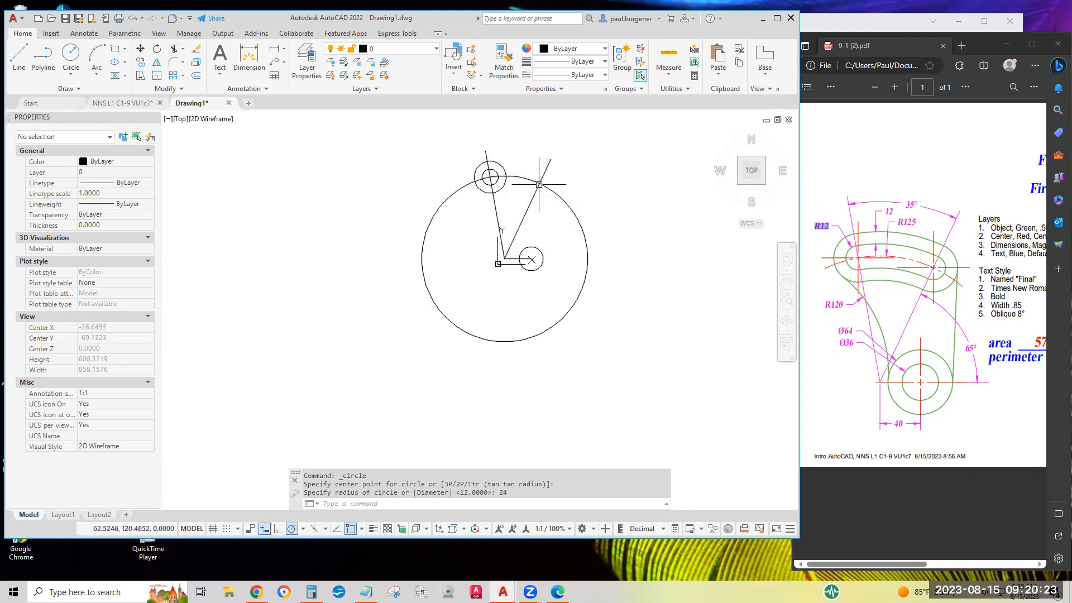
Copy the two concentric circles from their center to the intersection of the right angled line and the large circle.
{"action": "left_click", "coordinate": [139, 65]}
{"action": "left_click", "coordinate": [481, 163]}
{"action": "left_click", "coordinate": [484, 173]}
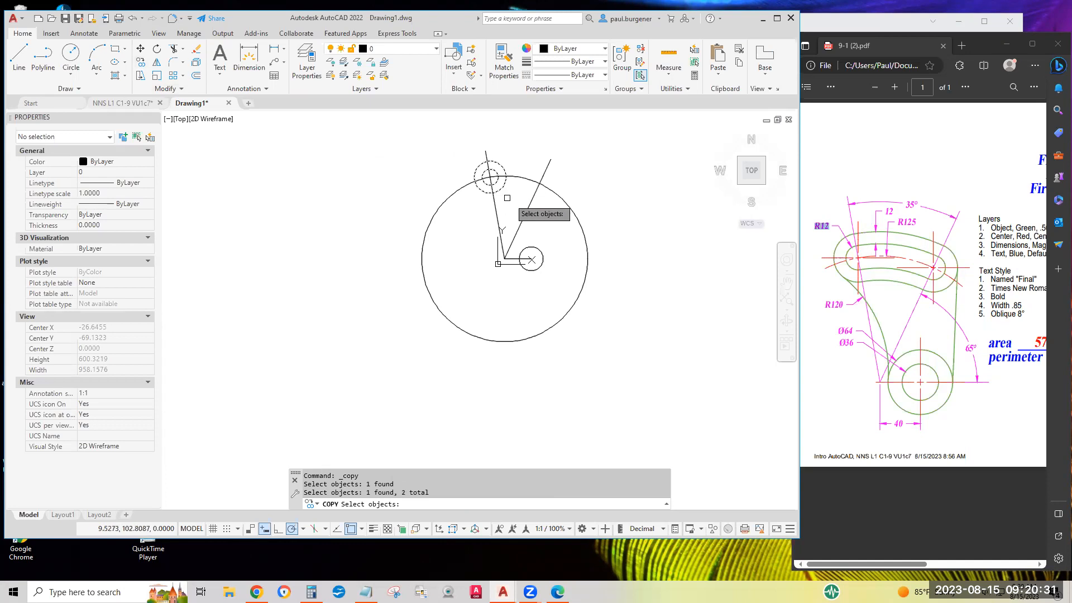
{"action": "key", "text": "Return"}
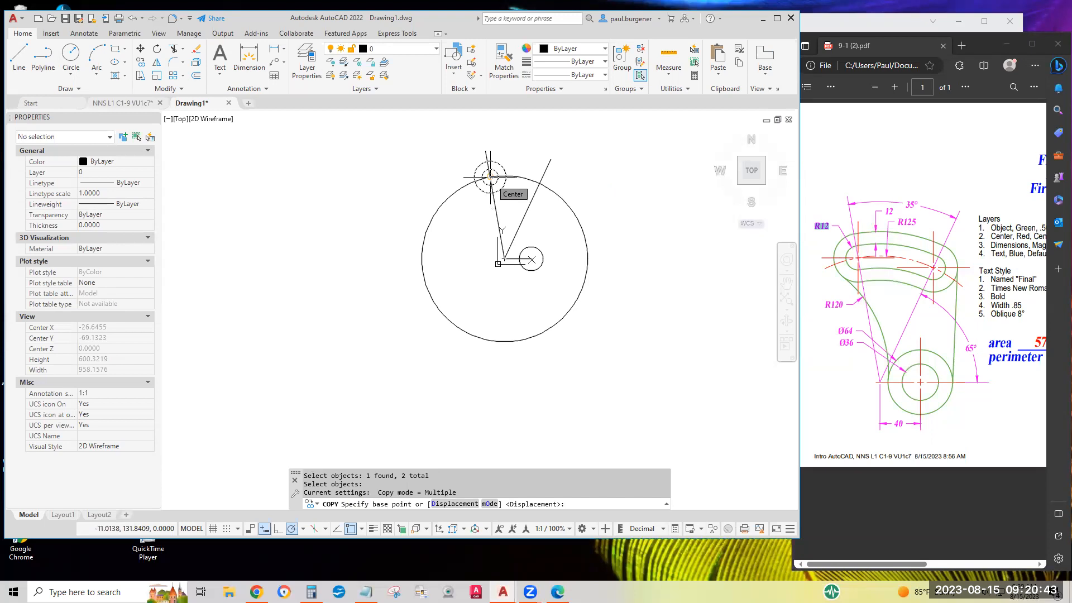
{"action": "scroll", "coordinate": [490, 178], "scroll_direction": "up", "scroll_amount": 5}
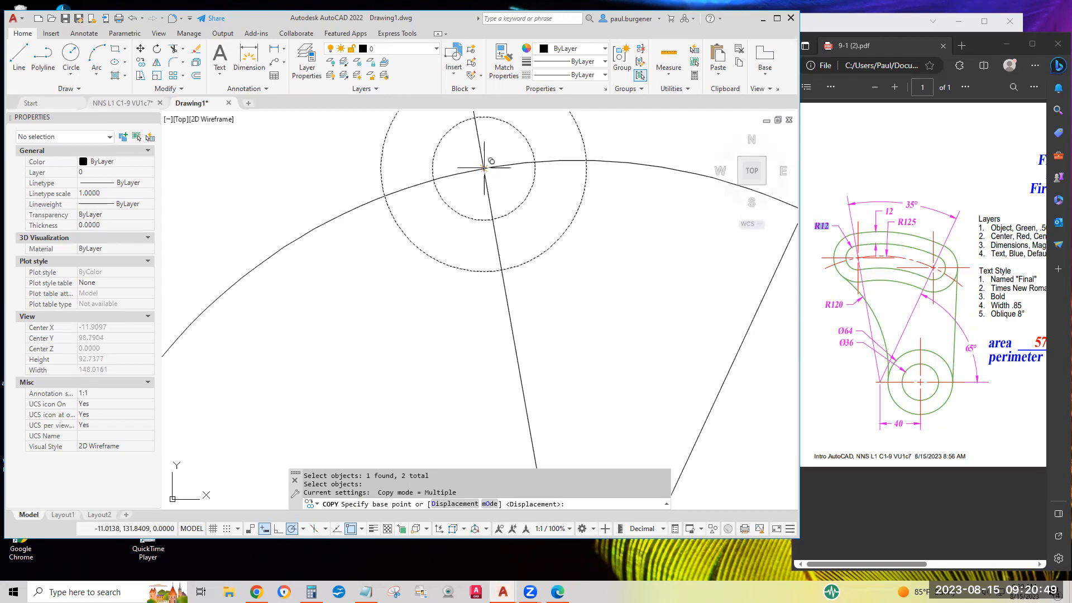
{"action": "left_click", "coordinate": [484, 168]}
{"action": "scroll", "coordinate": [583, 176], "scroll_direction": "down", "scroll_amount": 2}
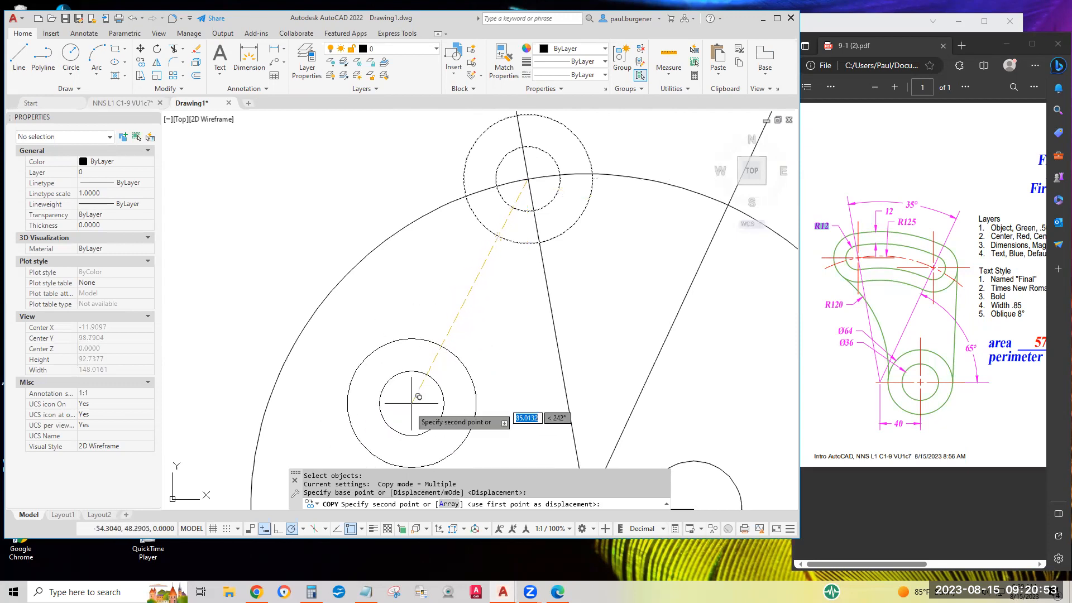
{"action": "middle_click_drag", "start_coordinate": [648, 267], "coordinate": [500, 254]}
{"action": "scroll", "coordinate": [492, 235], "scroll_direction": "up", "scroll_amount": 4}
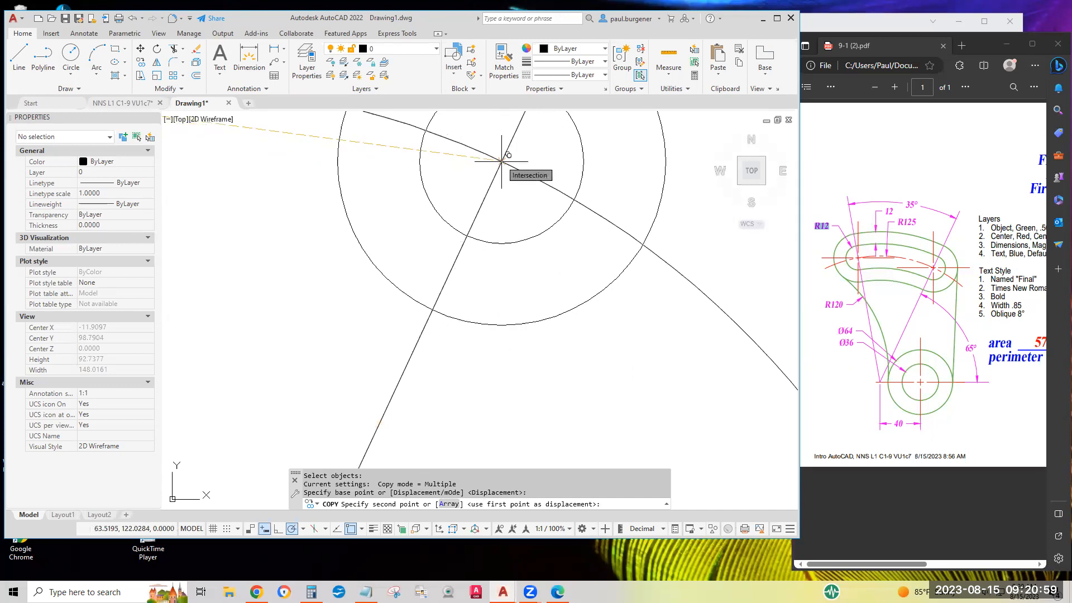
{"action": "left_click", "coordinate": [502, 160]}
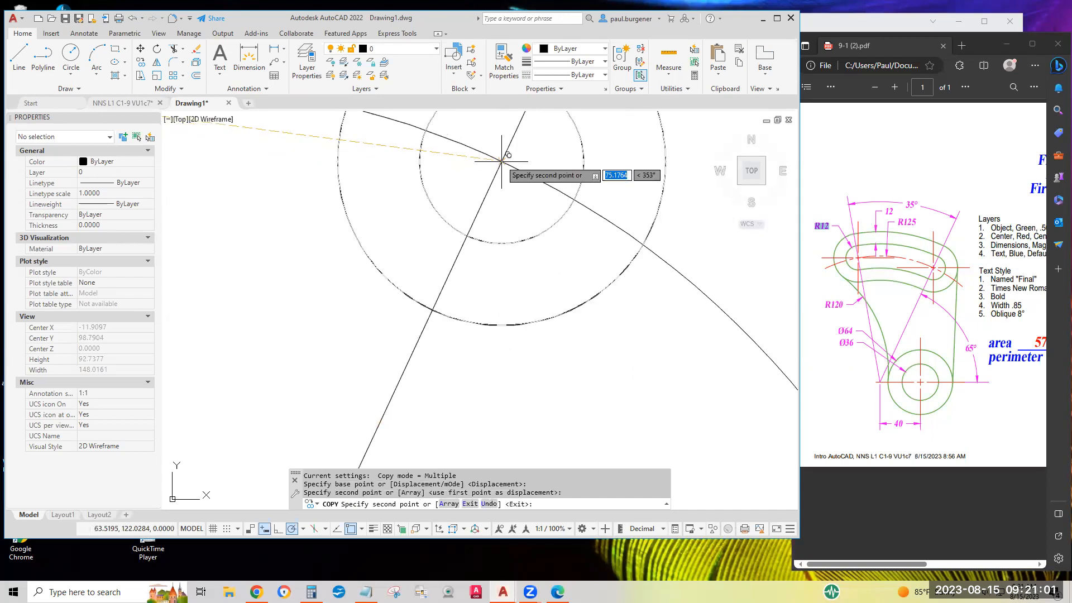
{"action": "scroll", "coordinate": [594, 282], "scroll_direction": "down", "scroll_amount": 3}
{"action": "mouse_move", "coordinate": [592, 302]}
{"action": "middle_mouse_down"}
{"action": "mouse_move", "coordinate": [592, 376]}
{"action": "mouse_move", "coordinate": [565, 251]}
{"action": "middle_mouse_up"}
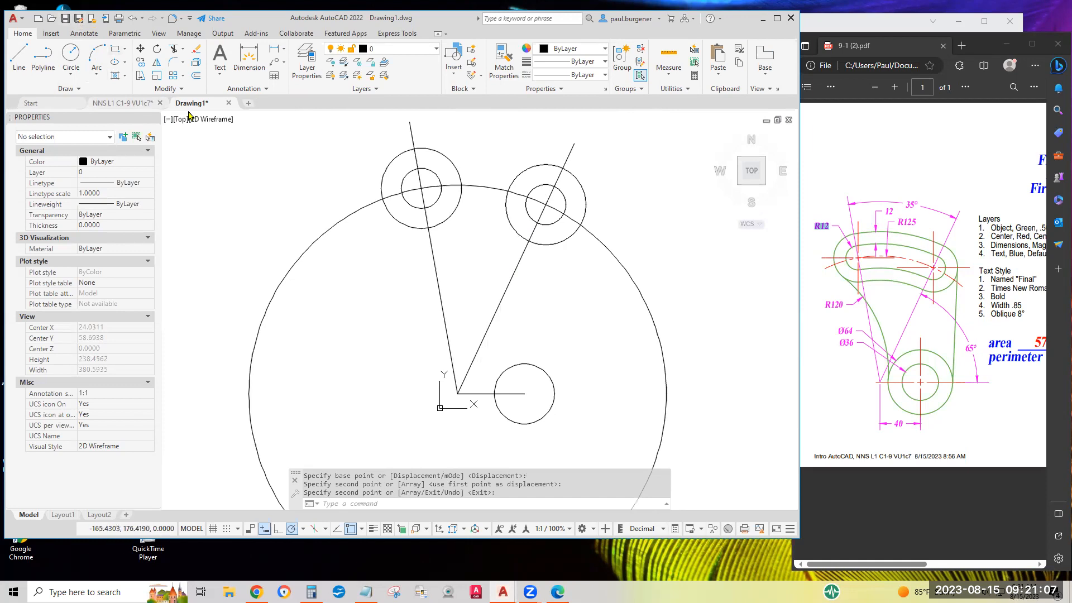
Save the drawing as Drawing1.dwg in the 2023.06 NNS1 Intro folder.
{"action": "left_click", "coordinate": [65, 19]}
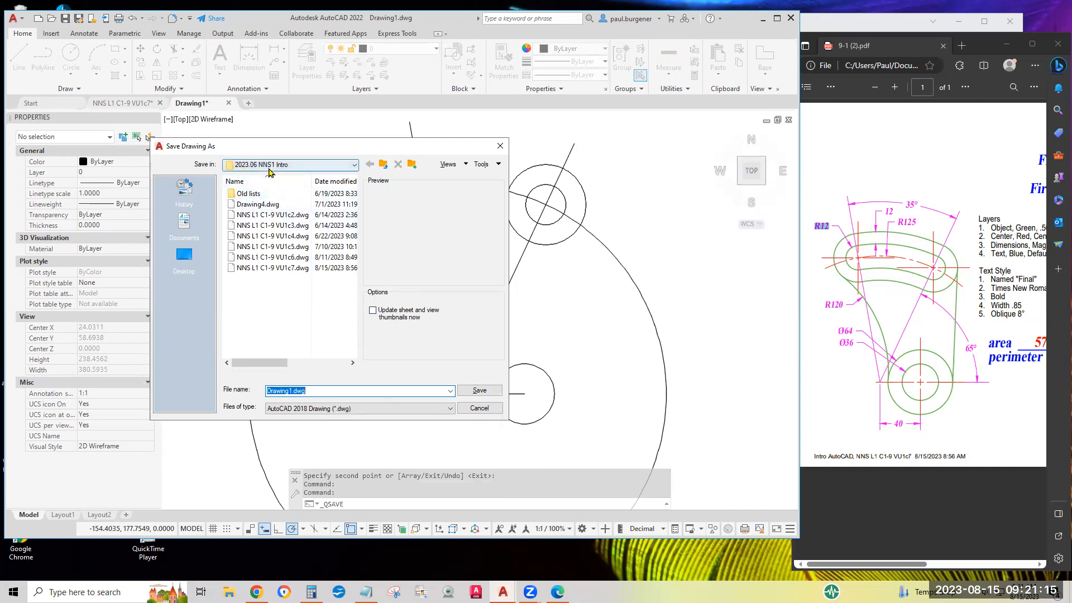
{"action": "left_click", "coordinate": [479, 391]}
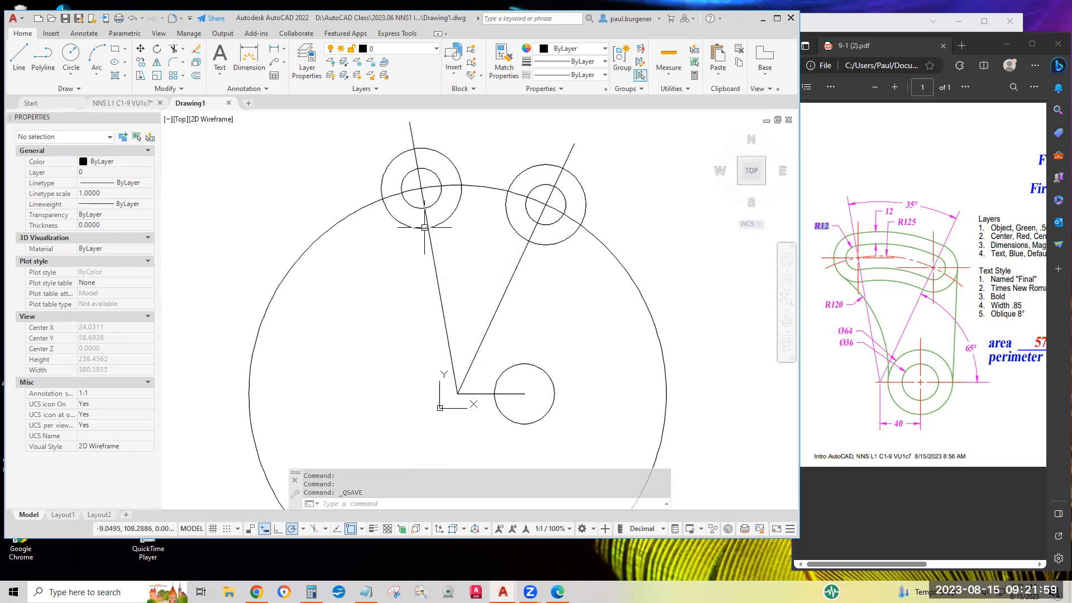
Fillet the lower sides of the two radius 24 circles, picking the radius from the large circle's center to the left circle's lower intersection.
{"action": "left_click", "coordinate": [173, 66]}
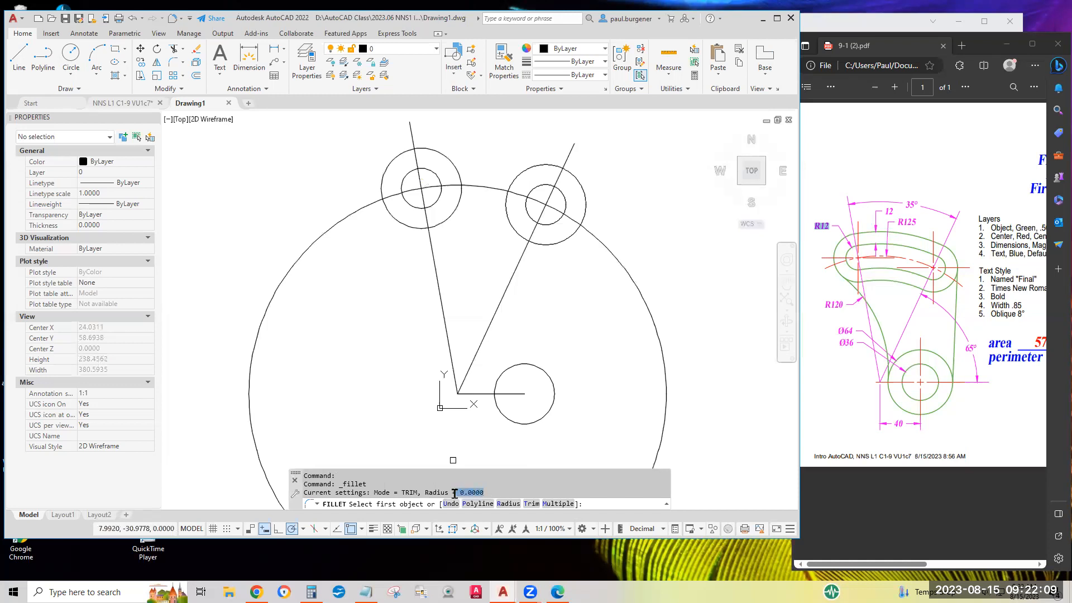
{"action": "left_click_drag", "start_coordinate": [491, 490], "coordinate": [452, 490]}
{"action": "left_click", "coordinate": [510, 504]}
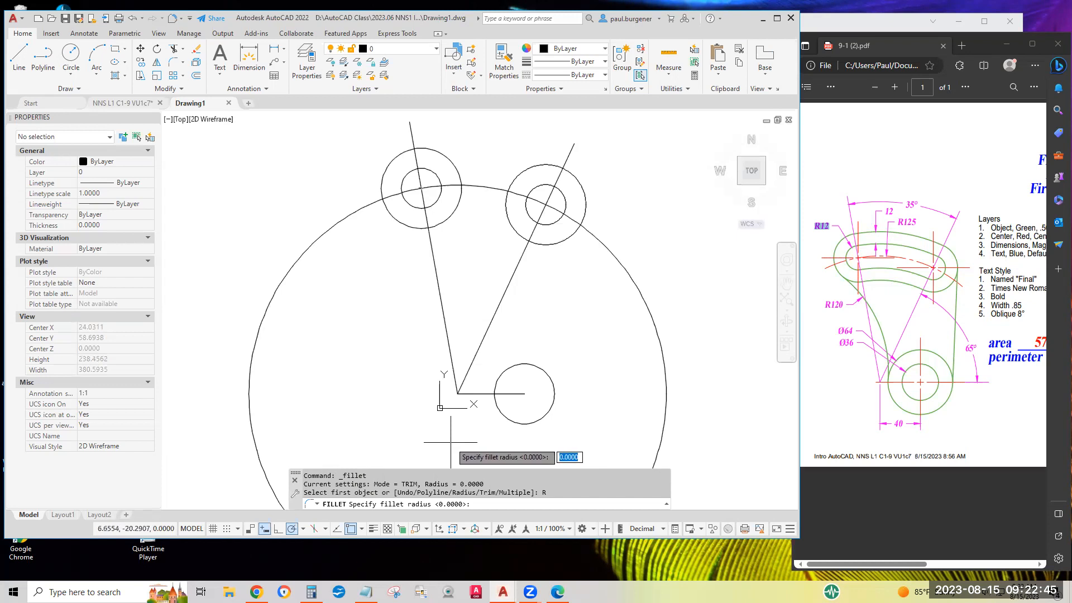
{"action": "left_click", "coordinate": [457, 394]}
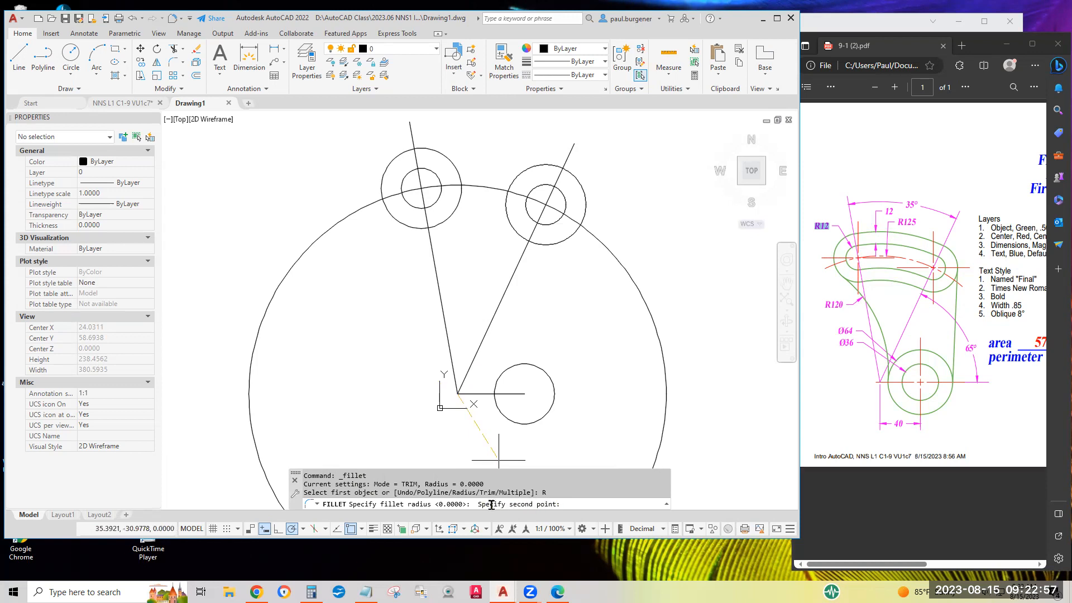
{"action": "left_click", "coordinate": [428, 228]}
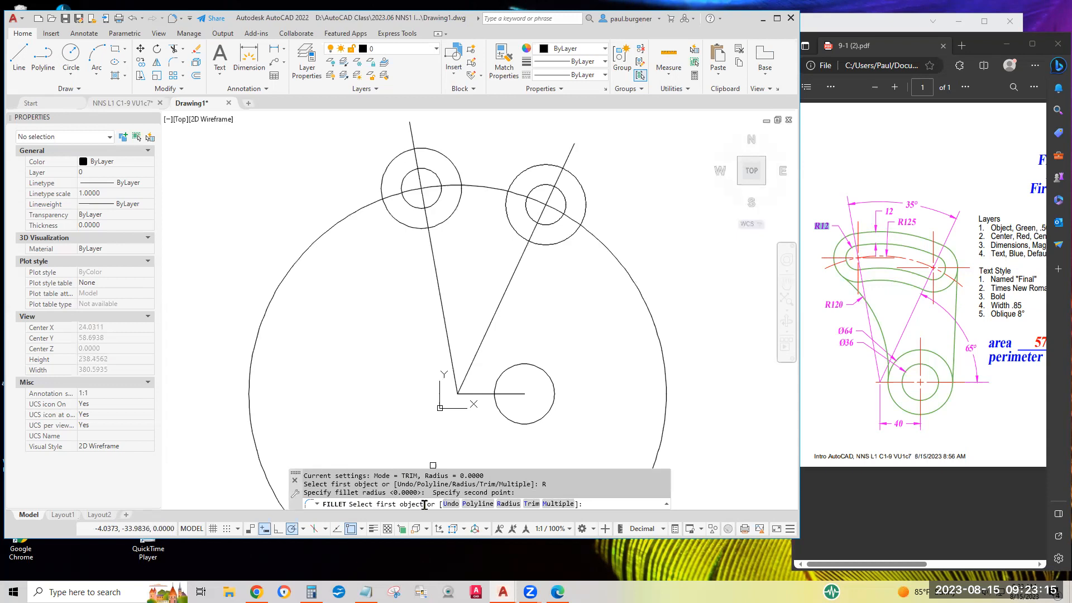
{"action": "left_click", "coordinate": [526, 239]}
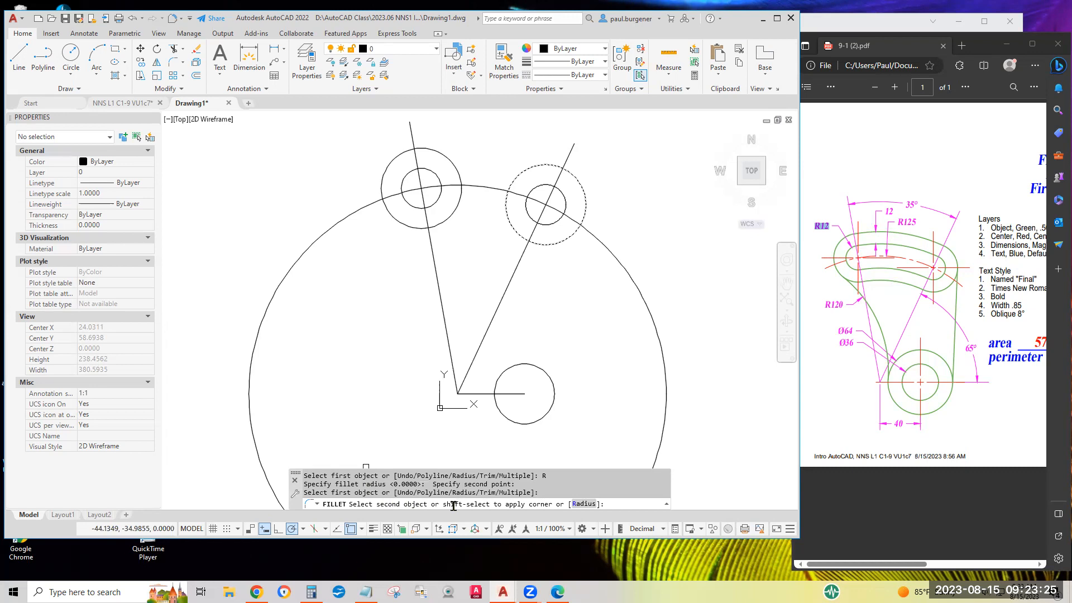
{"action": "left_click", "coordinate": [435, 225]}
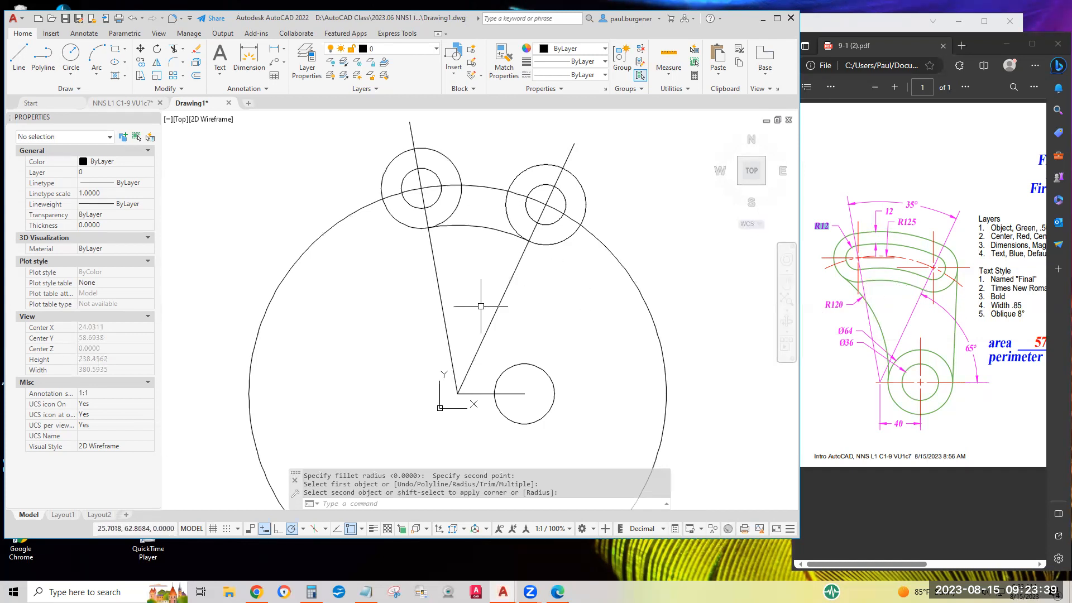
{"action": "left_click", "coordinate": [173, 65]}
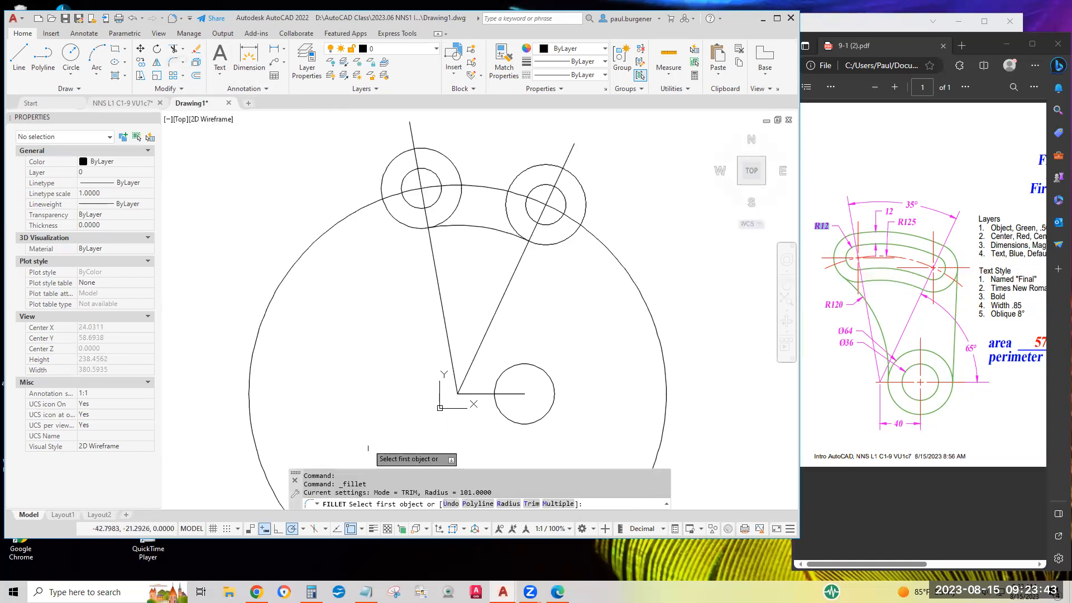
{"action": "left_click_drag", "start_coordinate": [459, 491], "coordinate": [499, 490]}
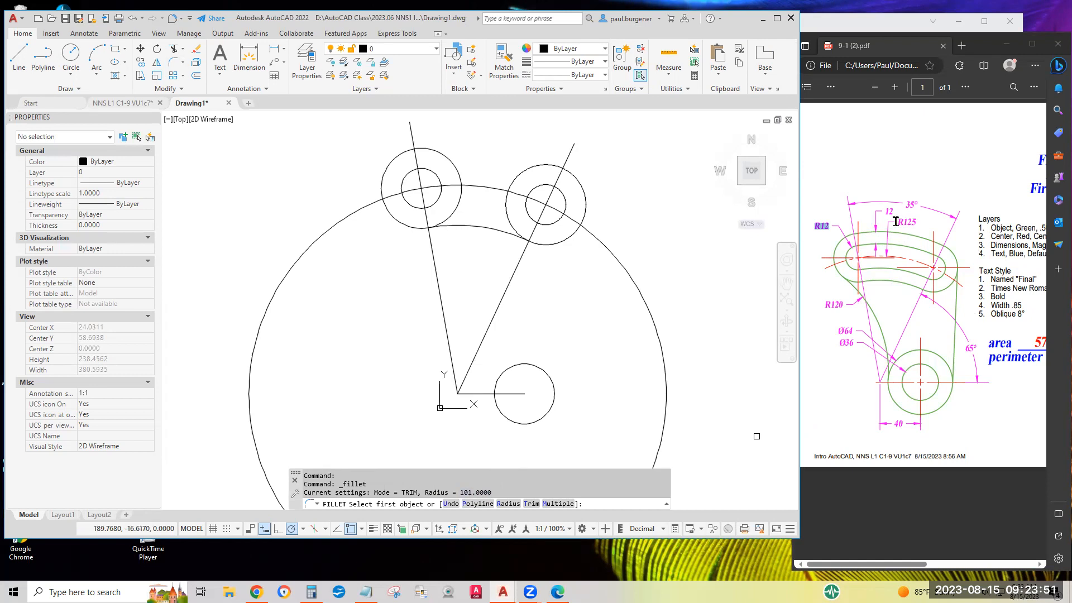
{"action": "left_click", "coordinate": [897, 221]}
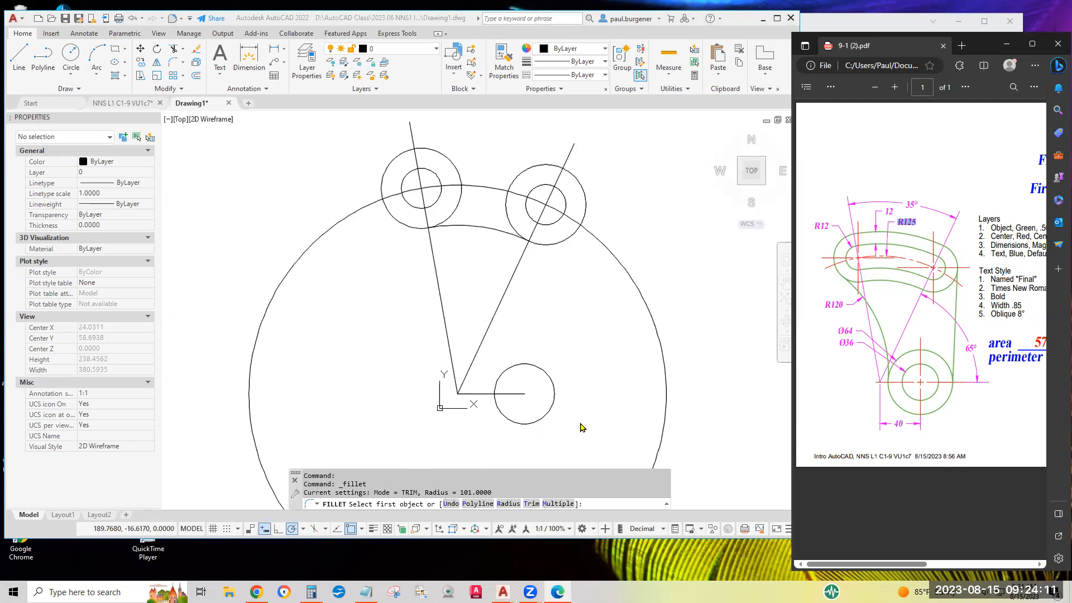
{"action": "left_click", "coordinate": [608, 504]}
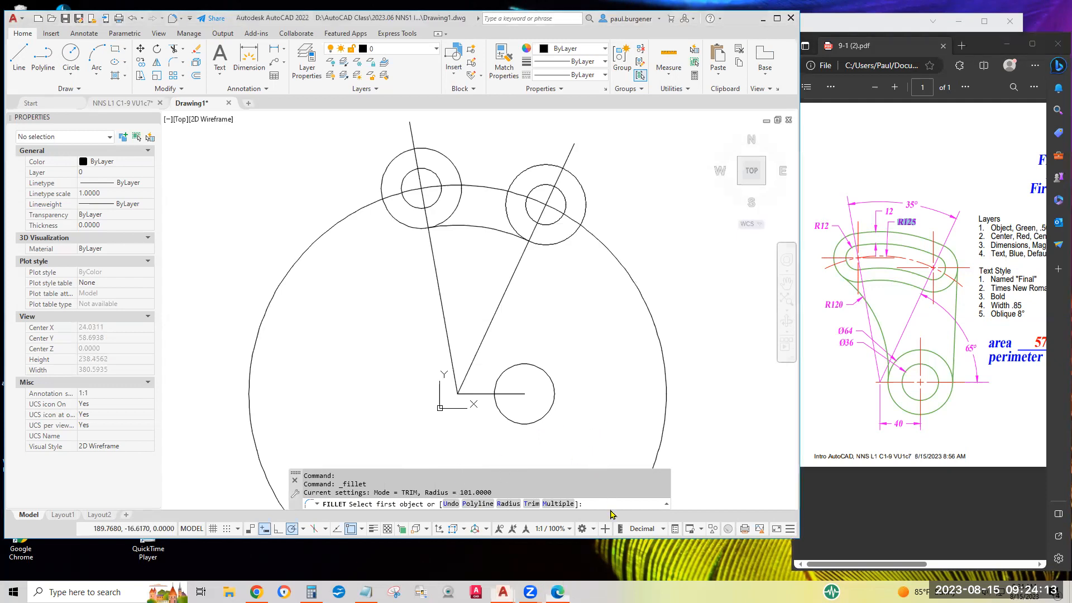
{"action": "key", "text": "Escape"}
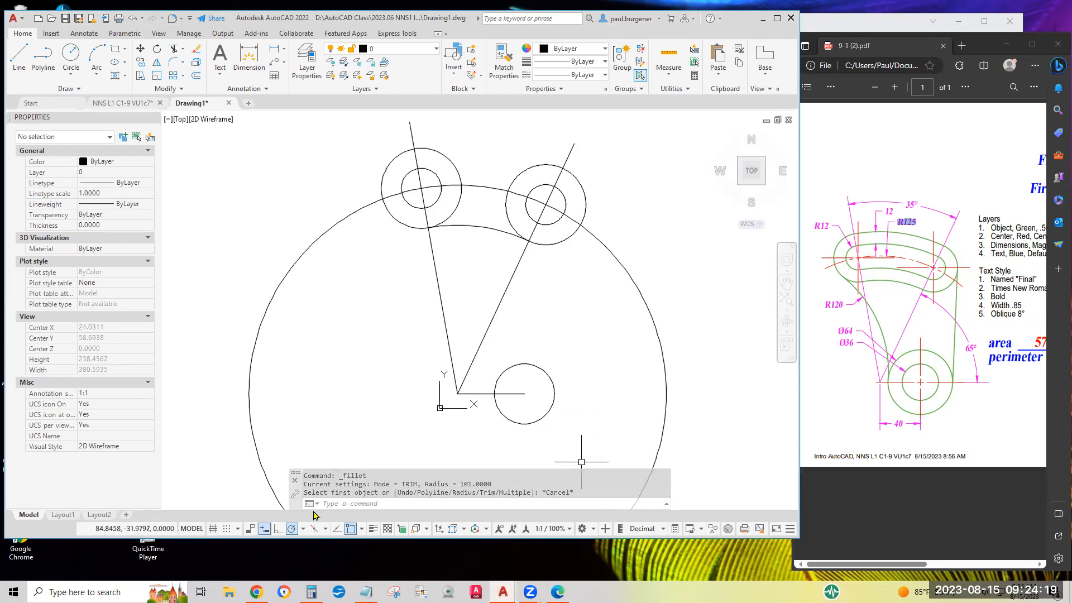
Draw a Tan, Tan, Radius circle over the tops of both radius 24 circles, picking its radius from the large circle's center to the right circle's upper line intersection.
{"action": "left_click", "coordinate": [71, 75]}
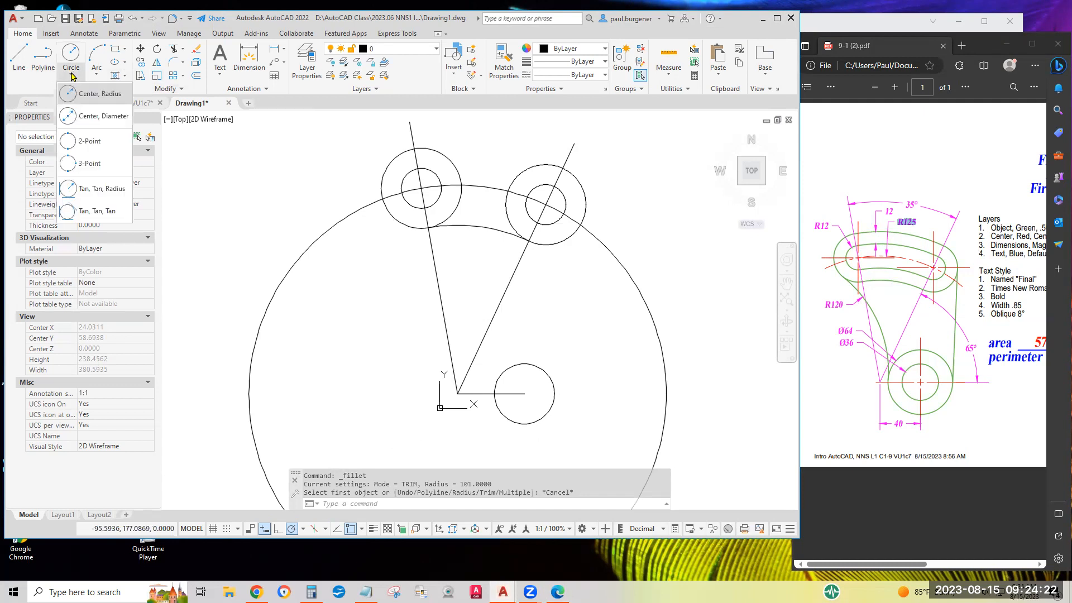
{"action": "left_click", "coordinate": [98, 192]}
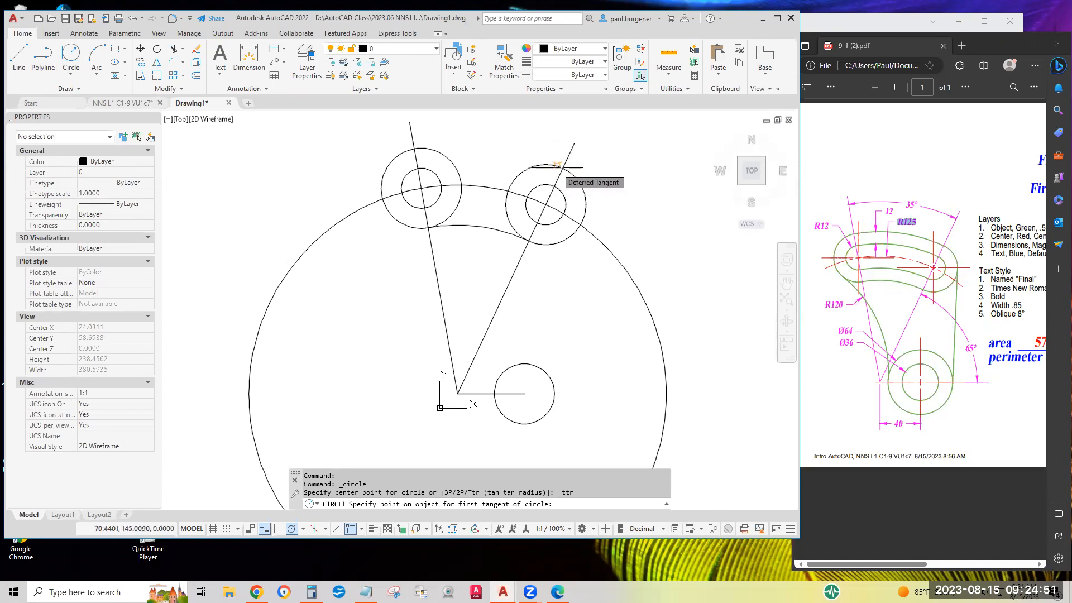
{"action": "scroll", "coordinate": [557, 165], "scroll_direction": "up", "scroll_amount": 6}
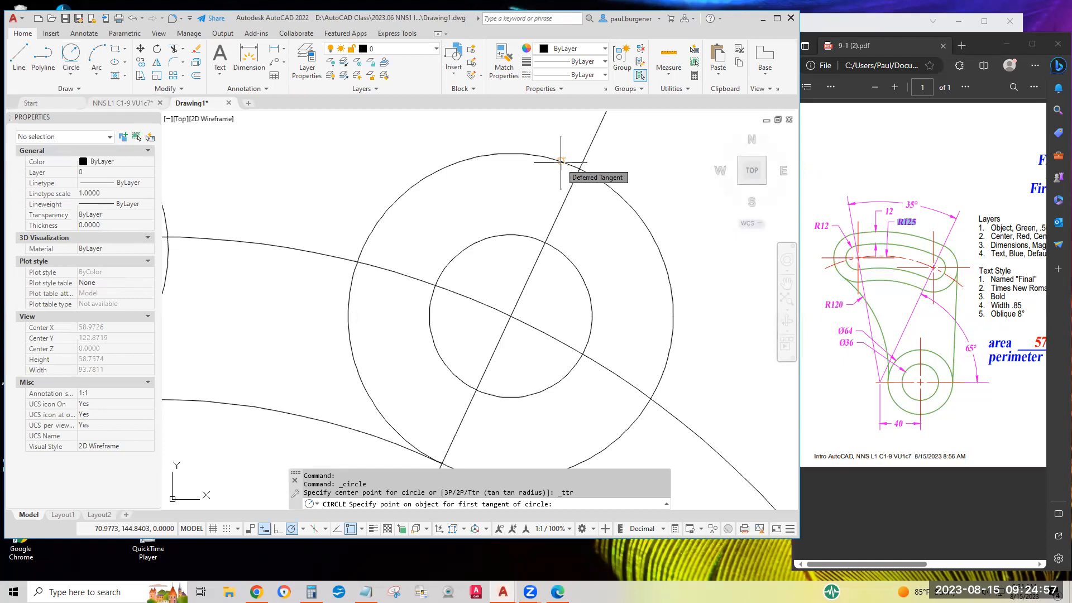
{"action": "left_click", "coordinate": [561, 161]}
{"action": "scroll", "coordinate": [516, 180], "scroll_direction": "down", "scroll_amount": 6}
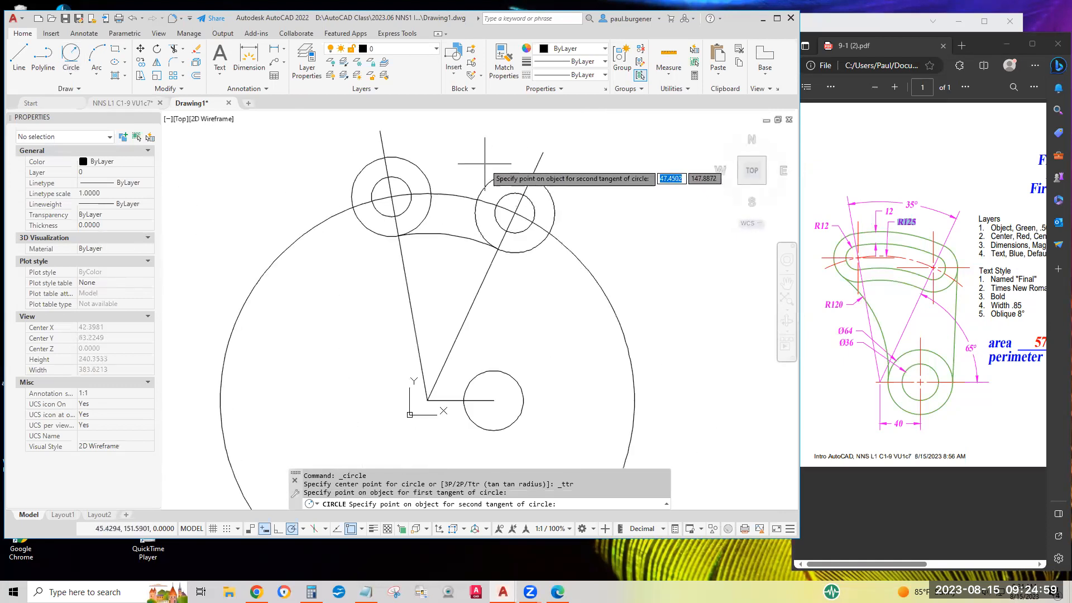
{"action": "left_click", "coordinate": [390, 157]}
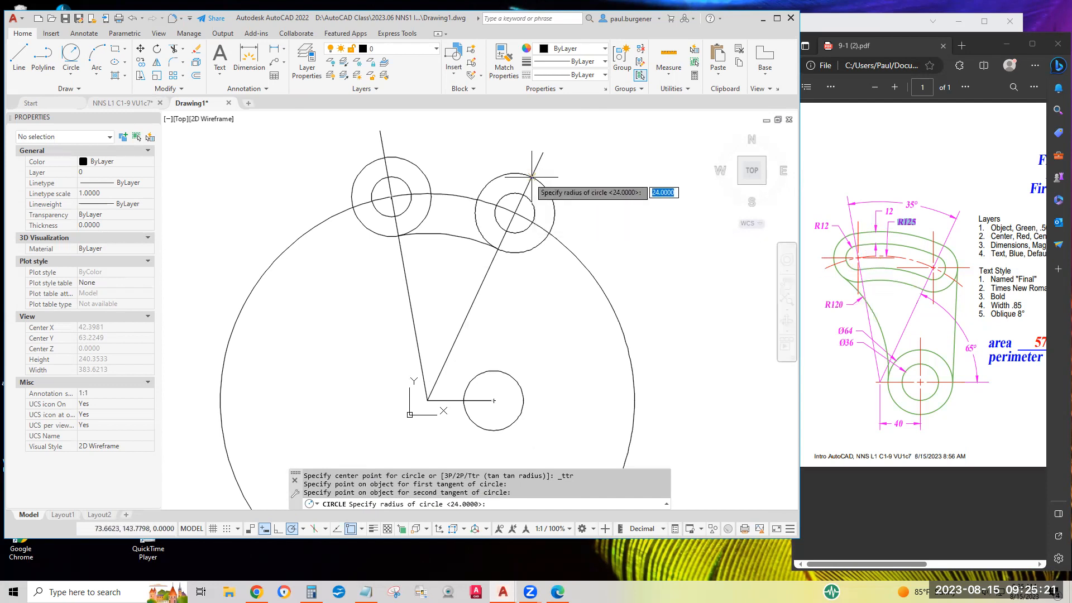
{"action": "left_click", "coordinate": [428, 400]}
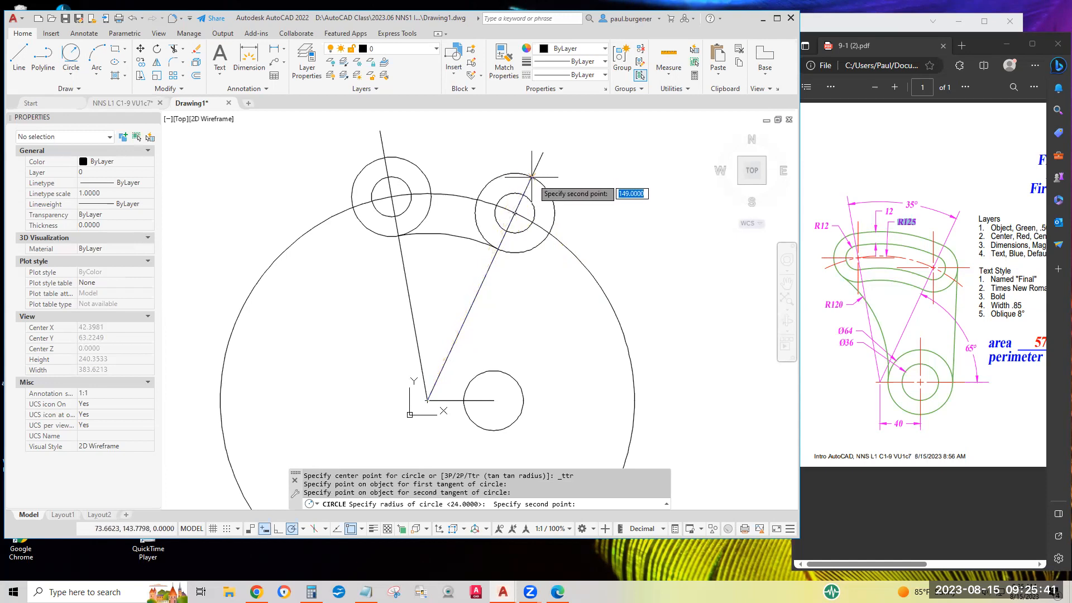
{"action": "left_click", "coordinate": [532, 176]}
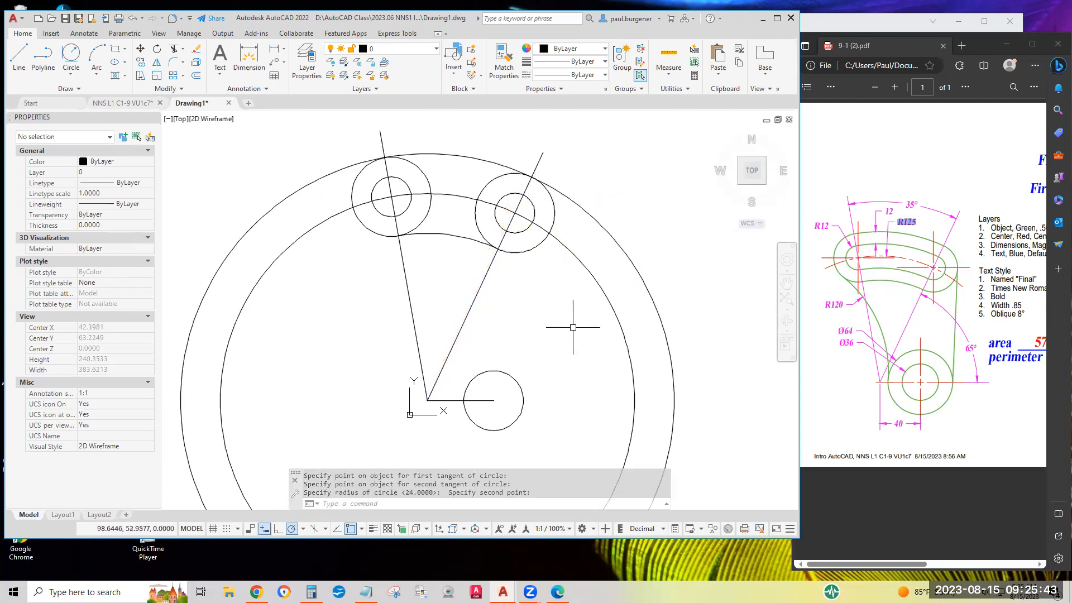
Check the radius of the new outer tangent circle in its properties, then deselect it.
{"action": "left_click", "coordinate": [604, 229]}
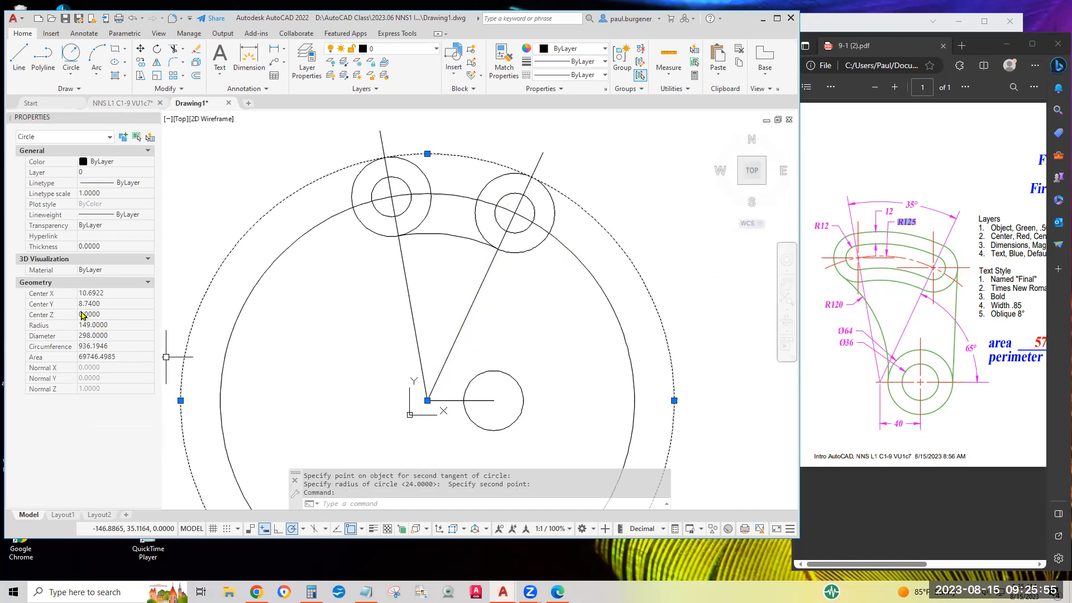
{"action": "left_click", "coordinate": [119, 326]}
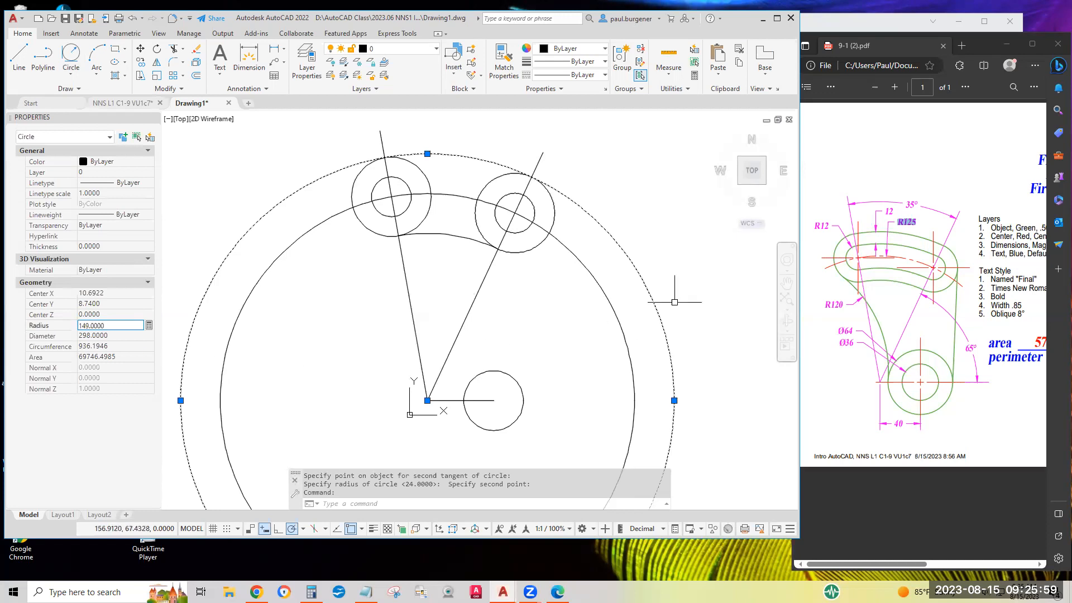
{"action": "key", "text": "Escape"}
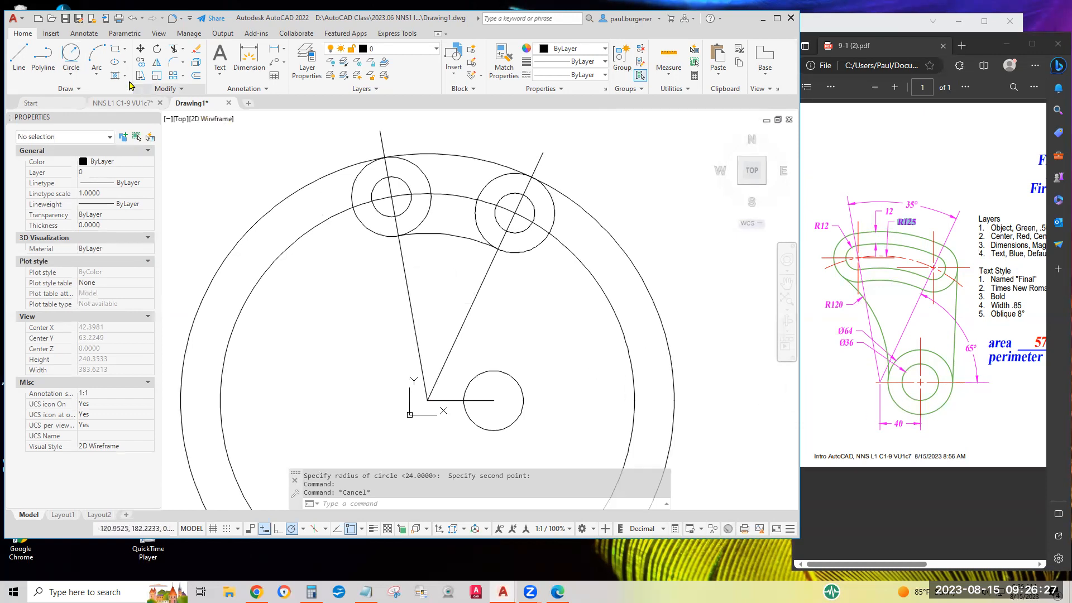
Draw a circle of diameter 64 concentric with the small lower circle.
{"action": "left_click", "coordinate": [74, 74]}
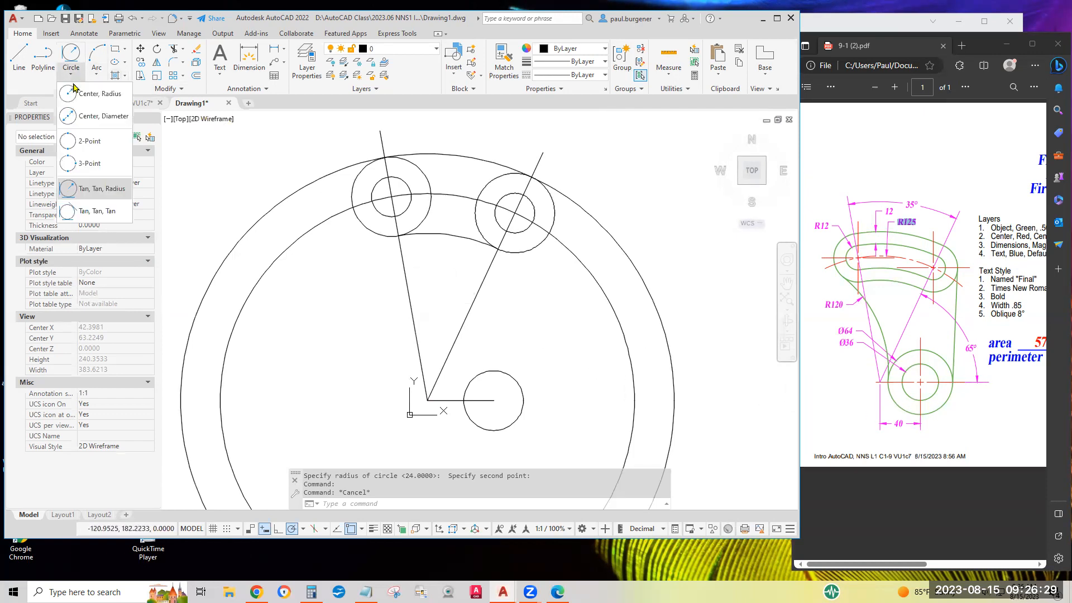
{"action": "left_click", "coordinate": [99, 118]}
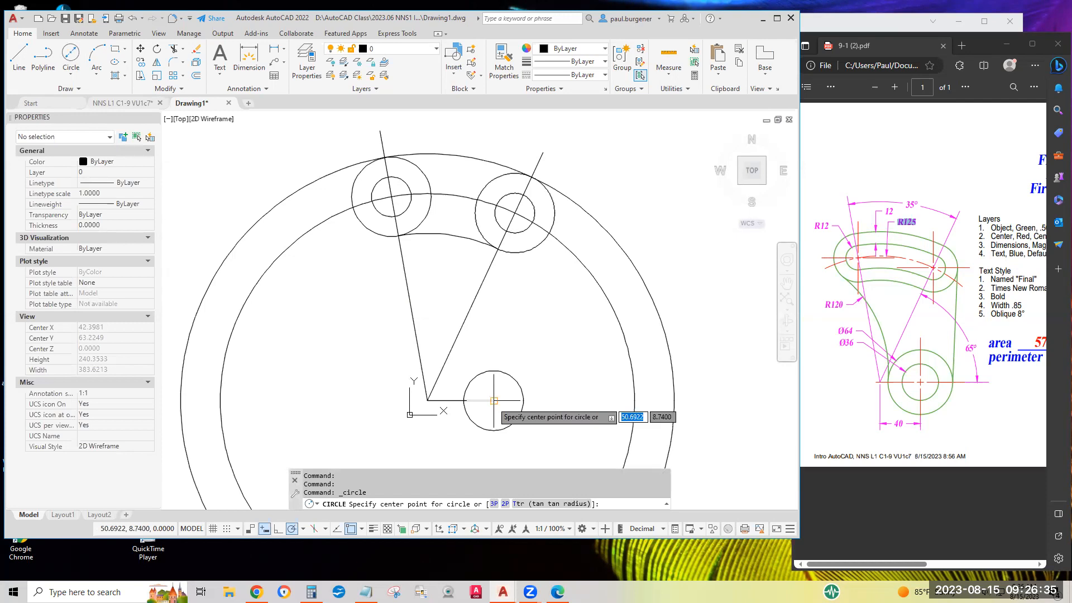
{"action": "left_click", "coordinate": [494, 401]}
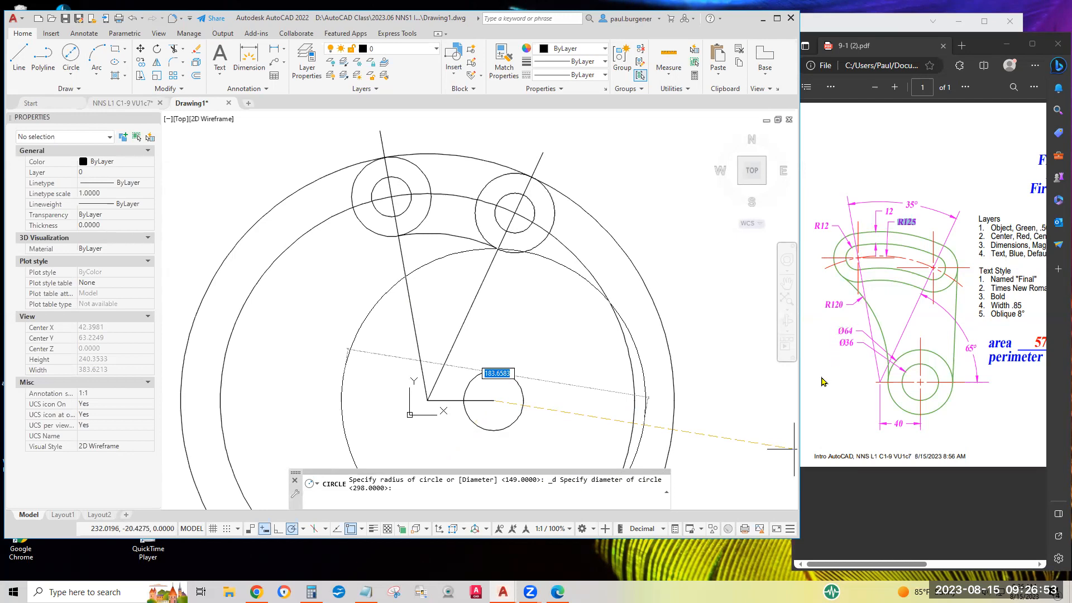
{"action": "type", "text": "64"}
{"action": "key", "text": "Return"}
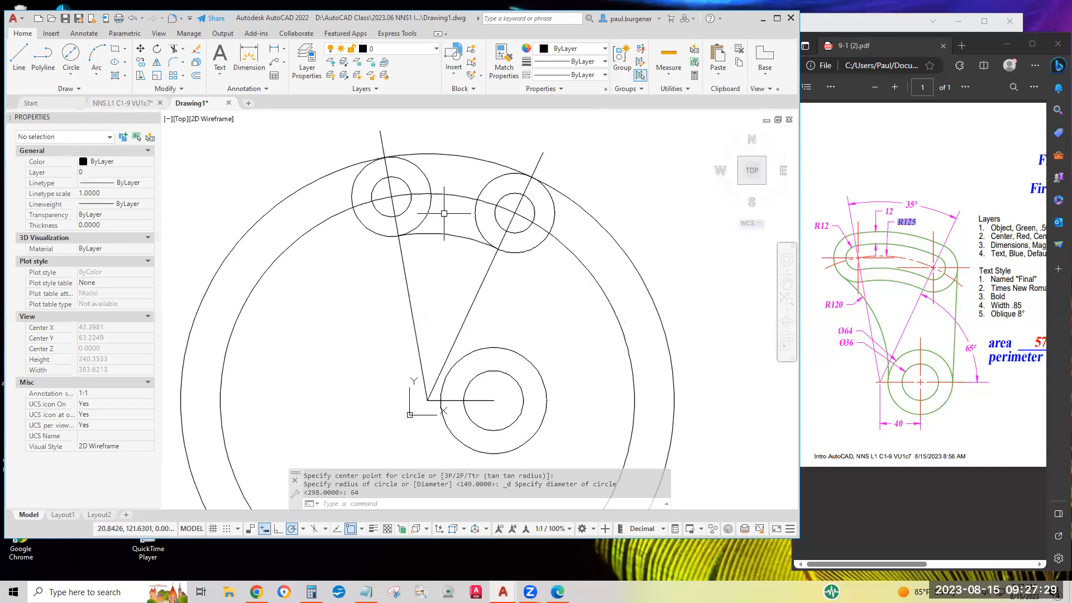
Offset the lower fillet arc between the two upper circles upward by 12.
{"action": "left_click", "coordinate": [197, 82]}
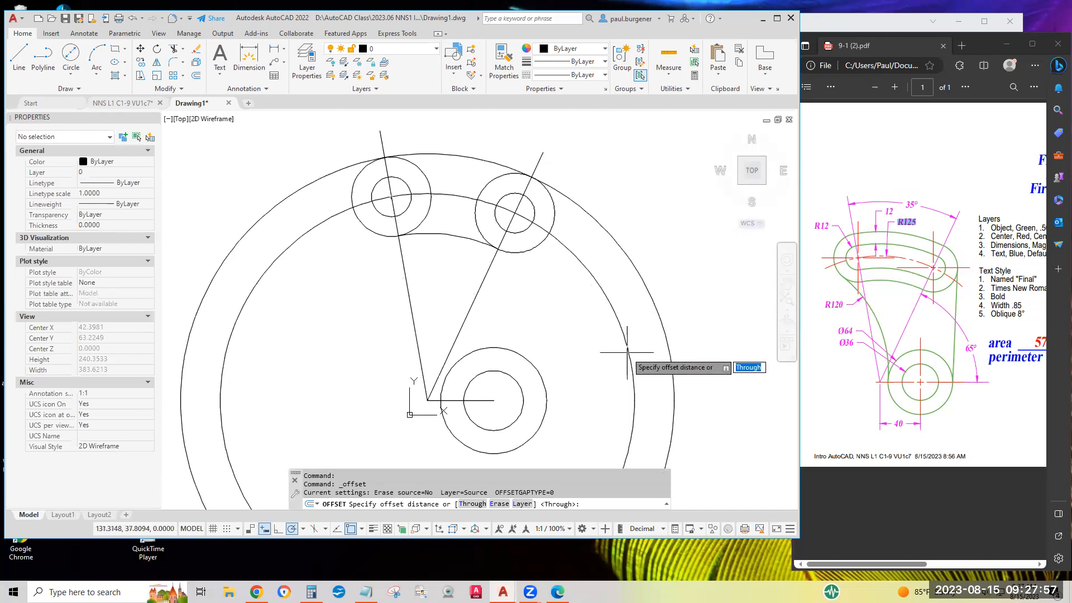
{"action": "type", "text": "1"}
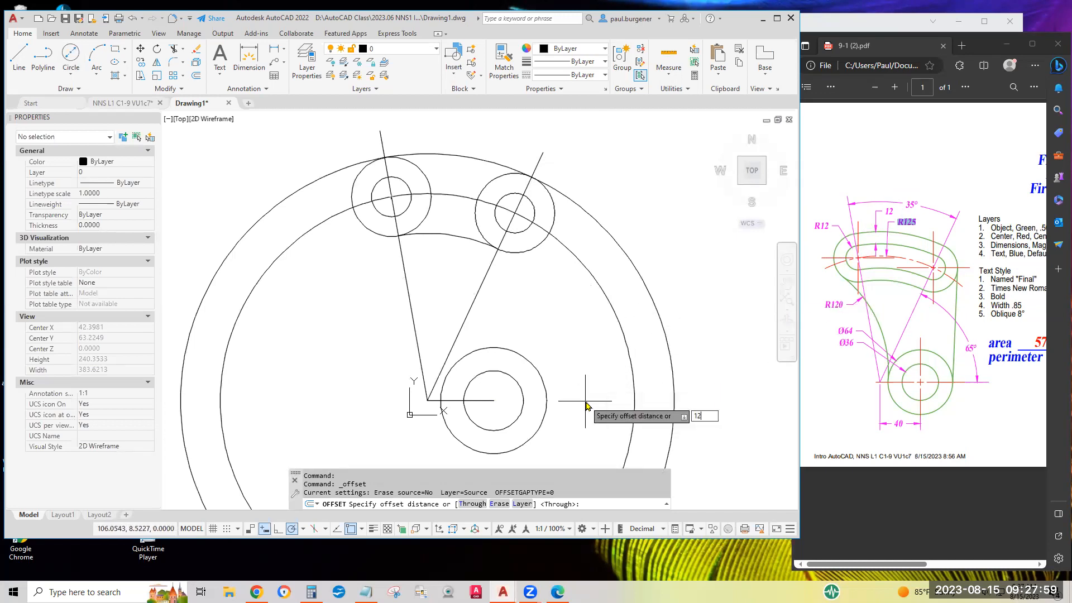
{"action": "type", "text": "2"}
{"action": "key", "text": "Return"}
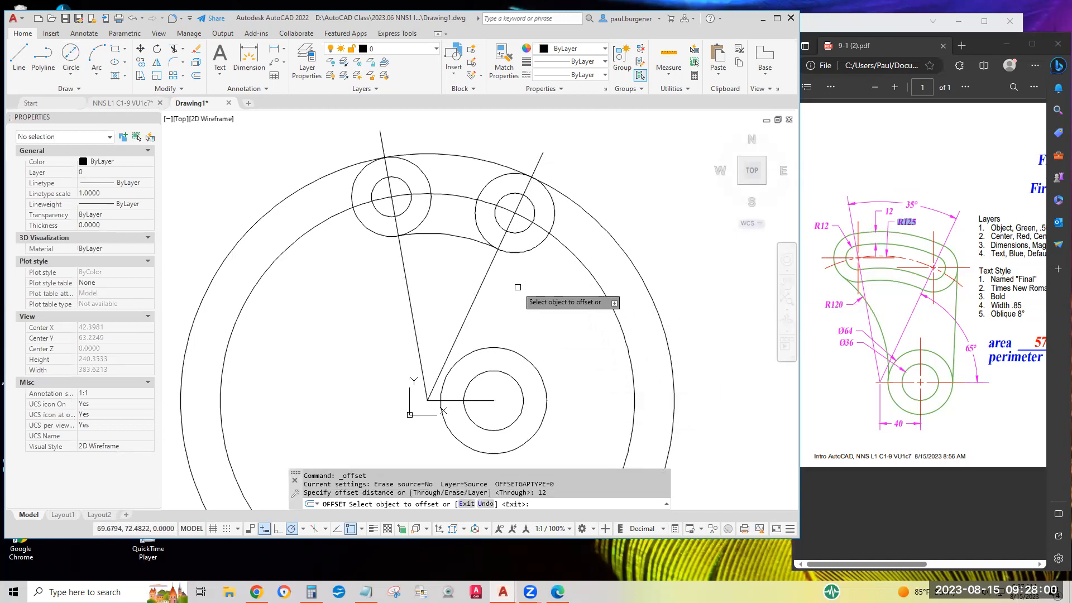
{"action": "left_click", "coordinate": [457, 235]}
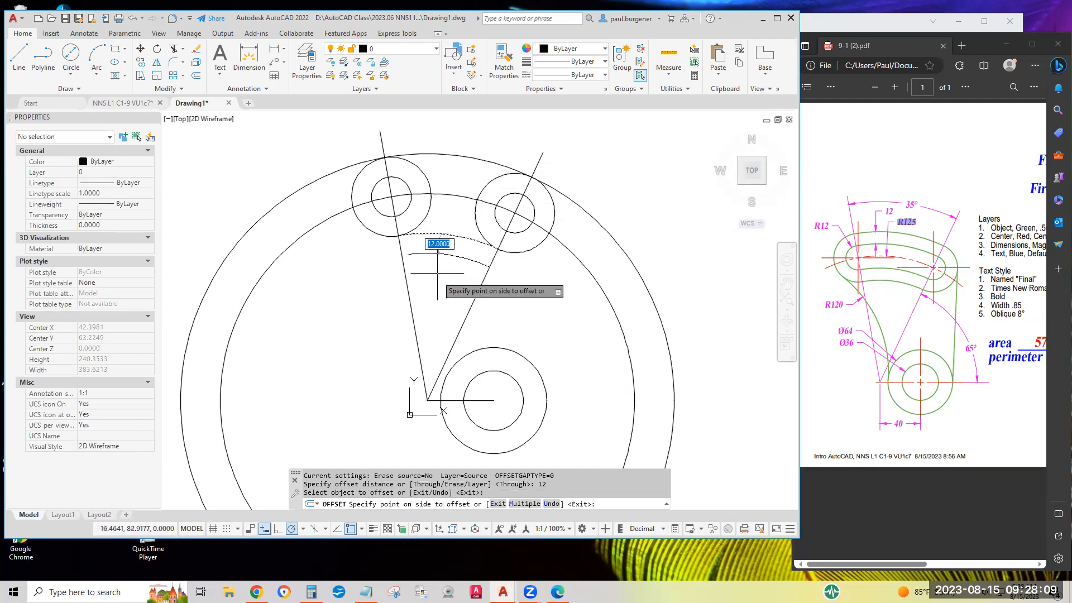
{"action": "left_click", "coordinate": [456, 171]}
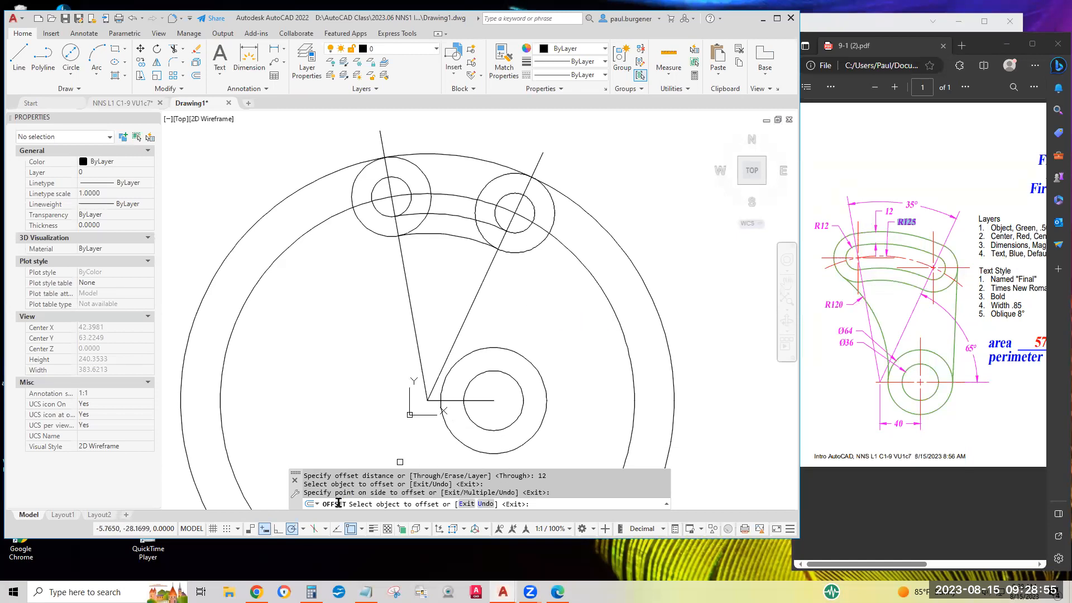
{"action": "key", "text": "Return"}
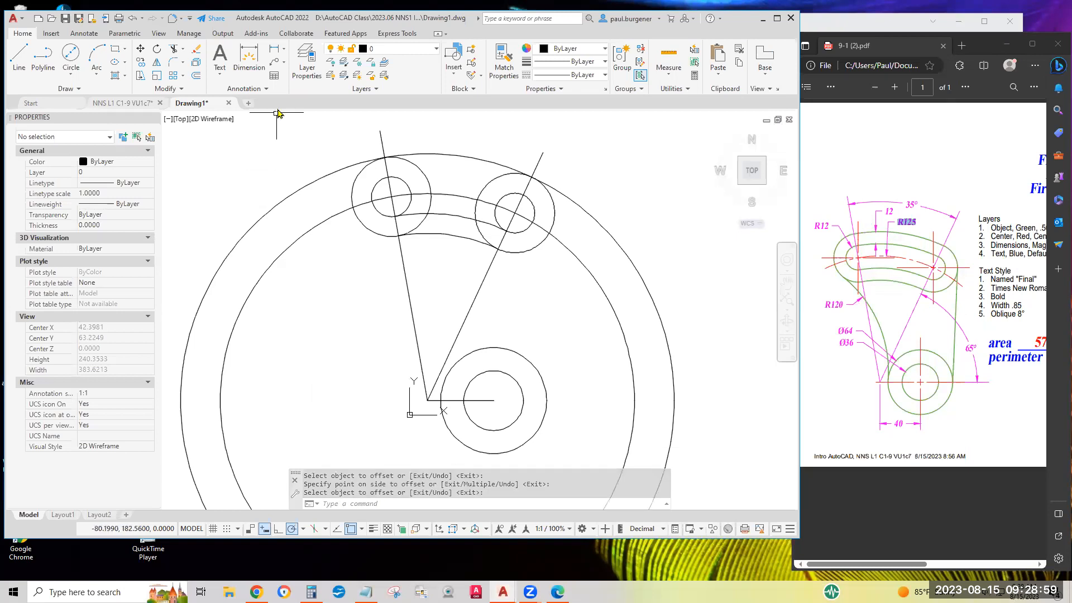
Offset the slot's lower arc upward by 24 to form the slot's upper arc.
{"action": "left_click", "coordinate": [196, 77]}
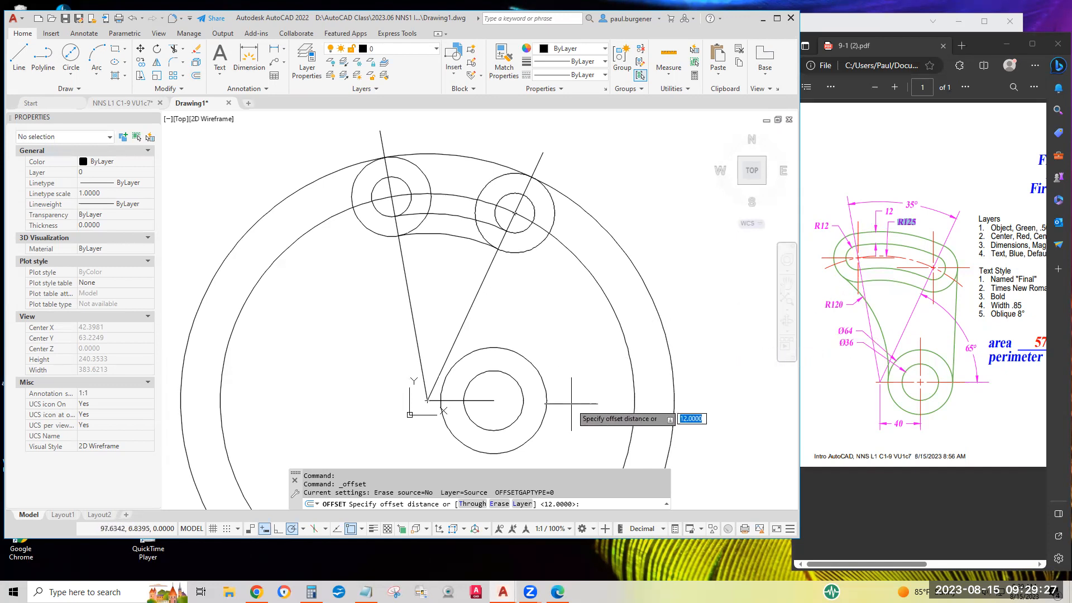
{"action": "type", "text": "2"}
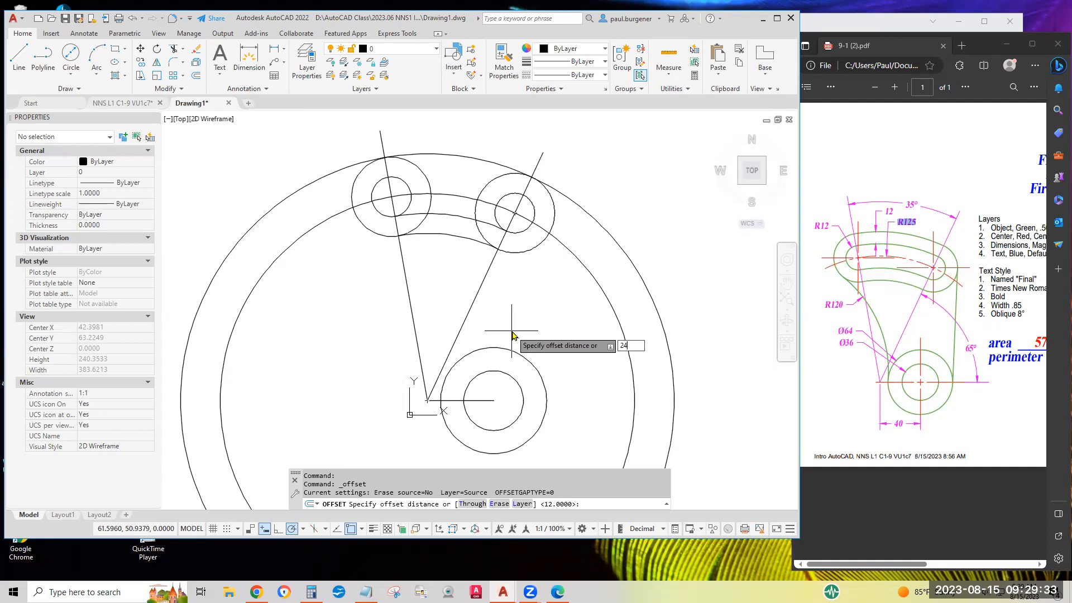
{"action": "type", "text": "4"}
{"action": "key", "text": "Return"}
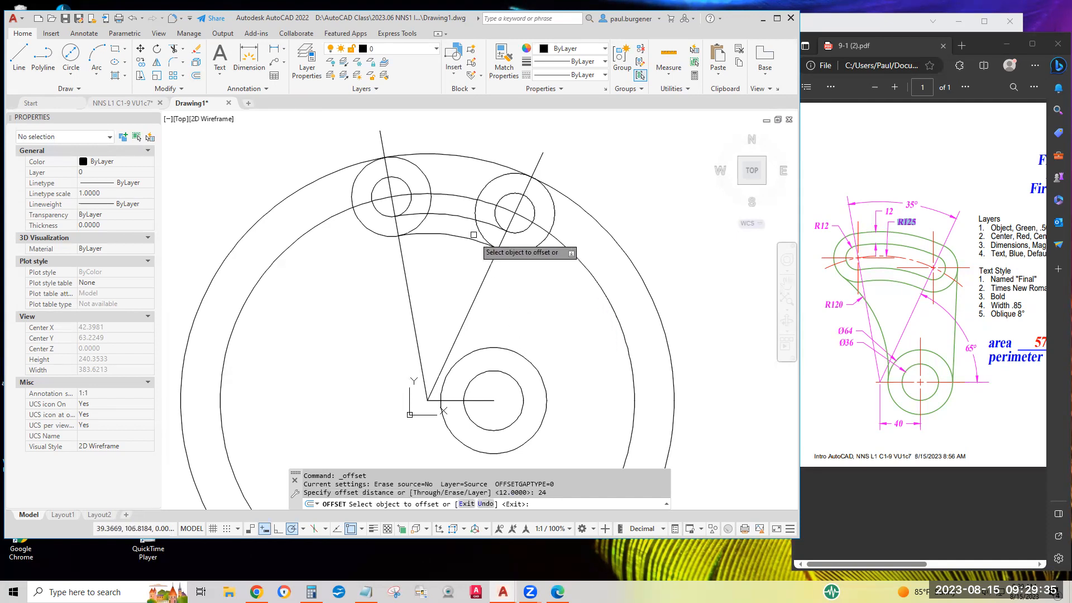
{"action": "left_click", "coordinate": [458, 218]}
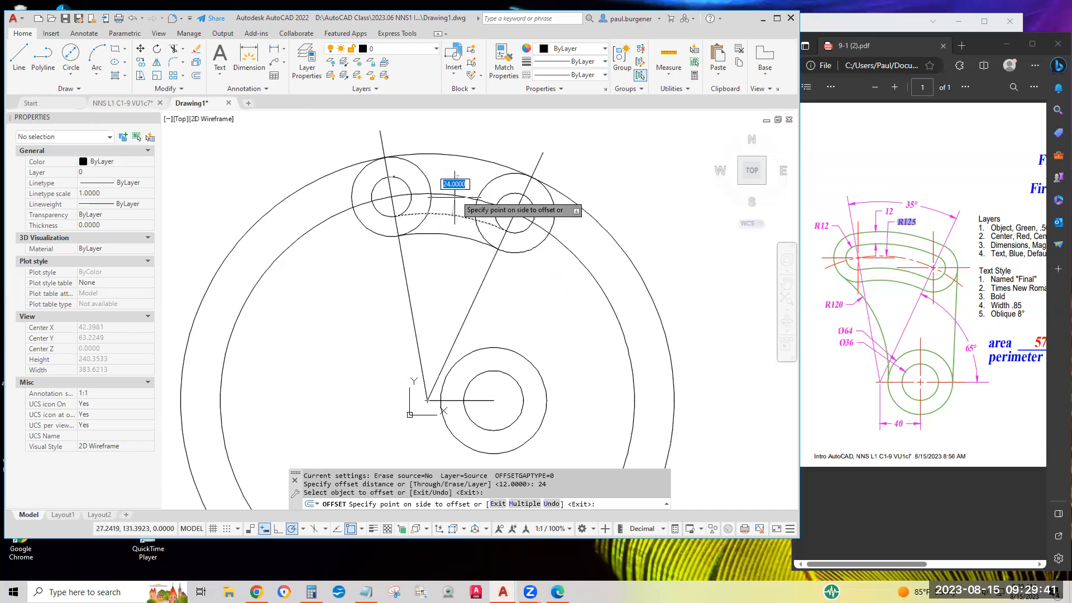
{"action": "left_click", "coordinate": [472, 128]}
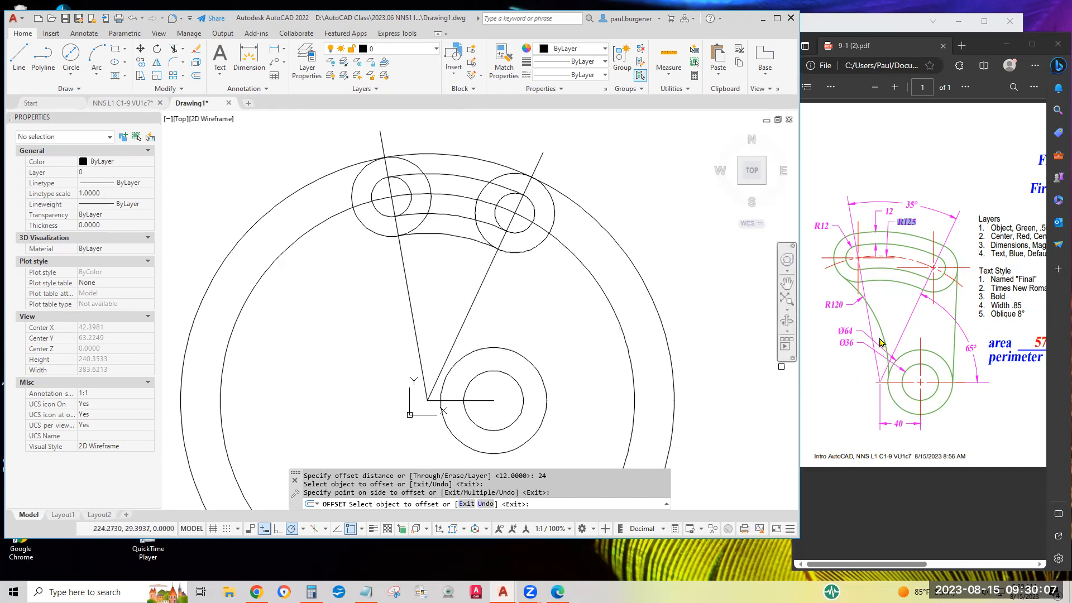
Fillet the diameter 64 lower circle to the outer circle at the slot's left end with radius 120.
{"action": "left_click_drag", "start_coordinate": [825, 306], "coordinate": [845, 306]}
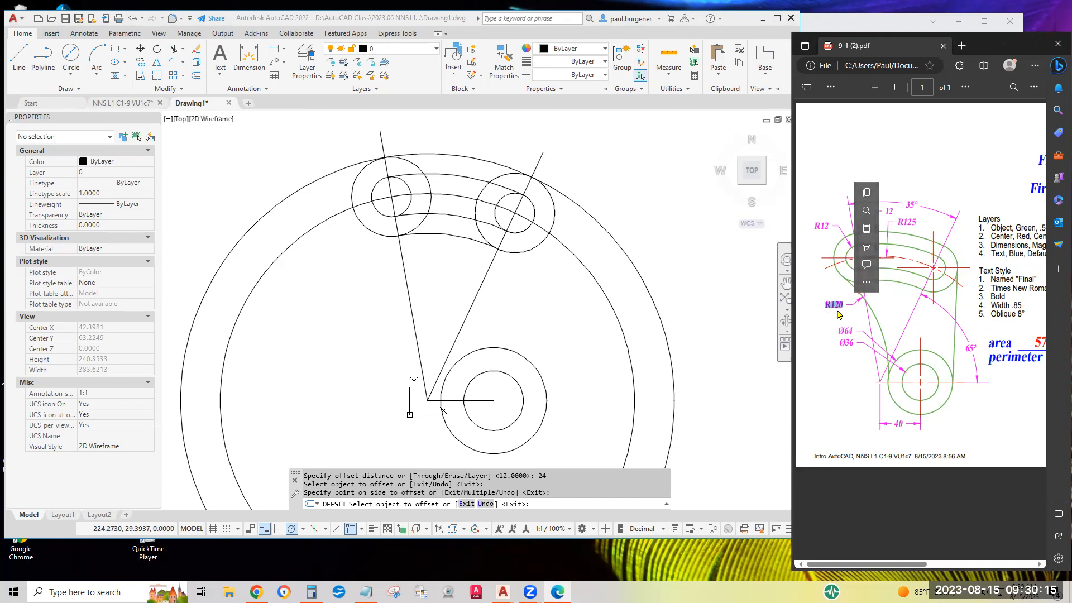
{"action": "left_click", "coordinate": [537, 309]}
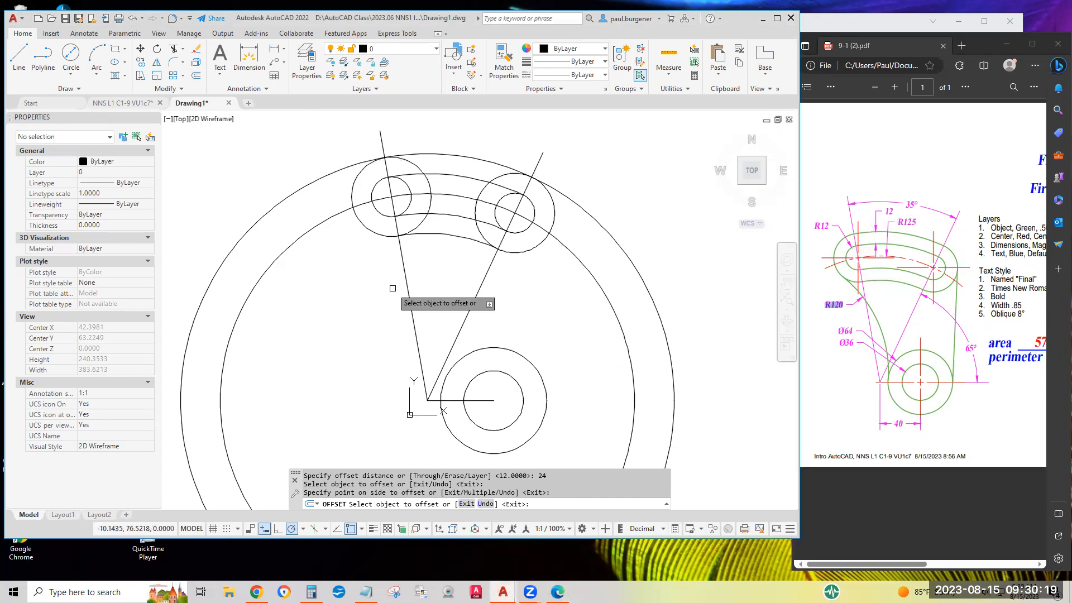
{"action": "left_click", "coordinate": [174, 65]}
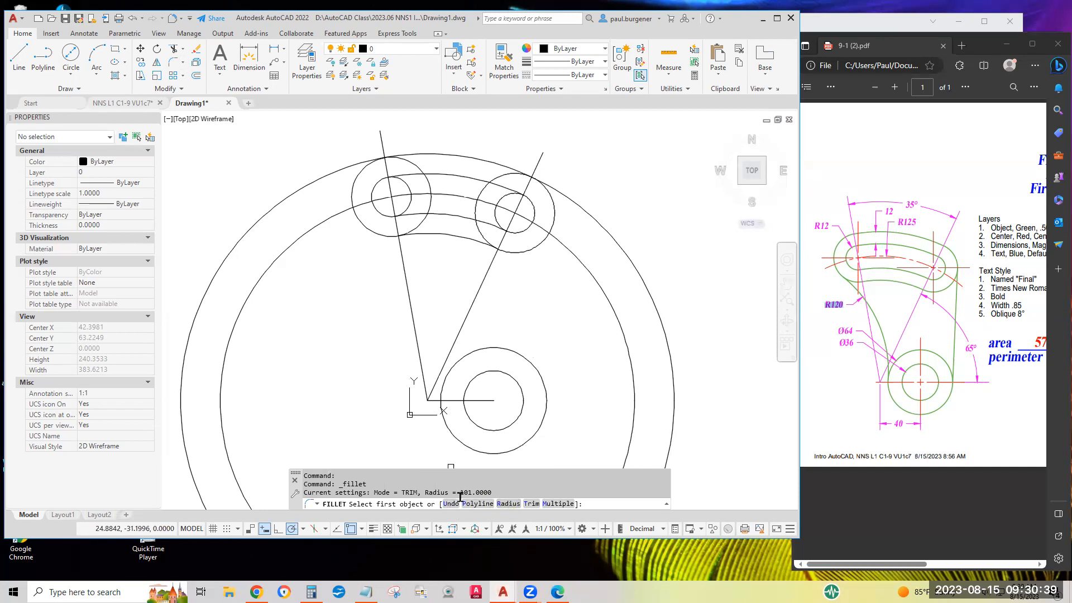
{"action": "left_click", "coordinate": [509, 504]}
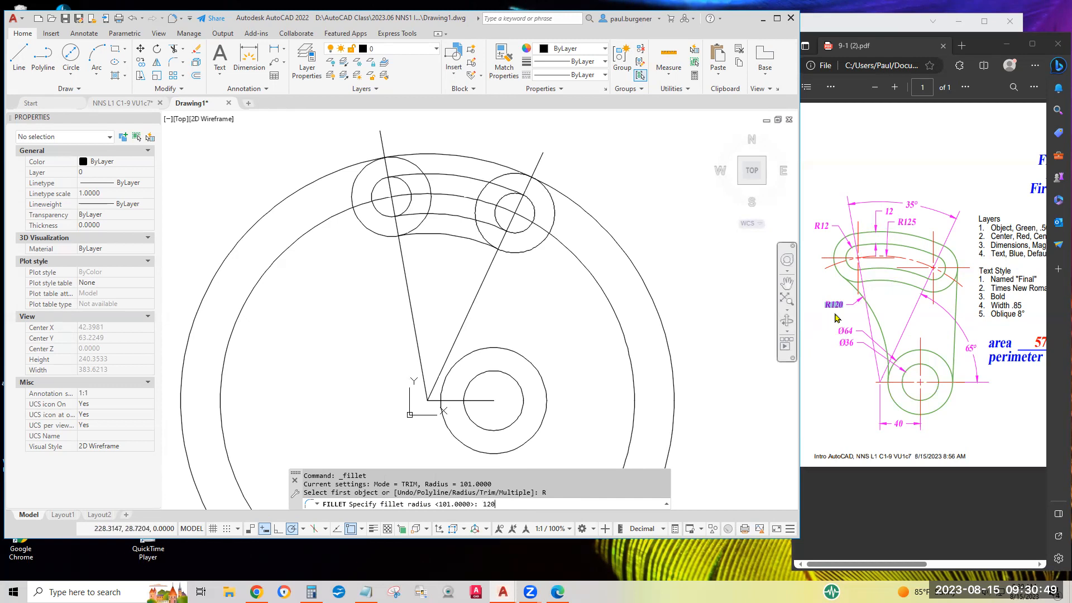
{"action": "key", "text": "Return"}
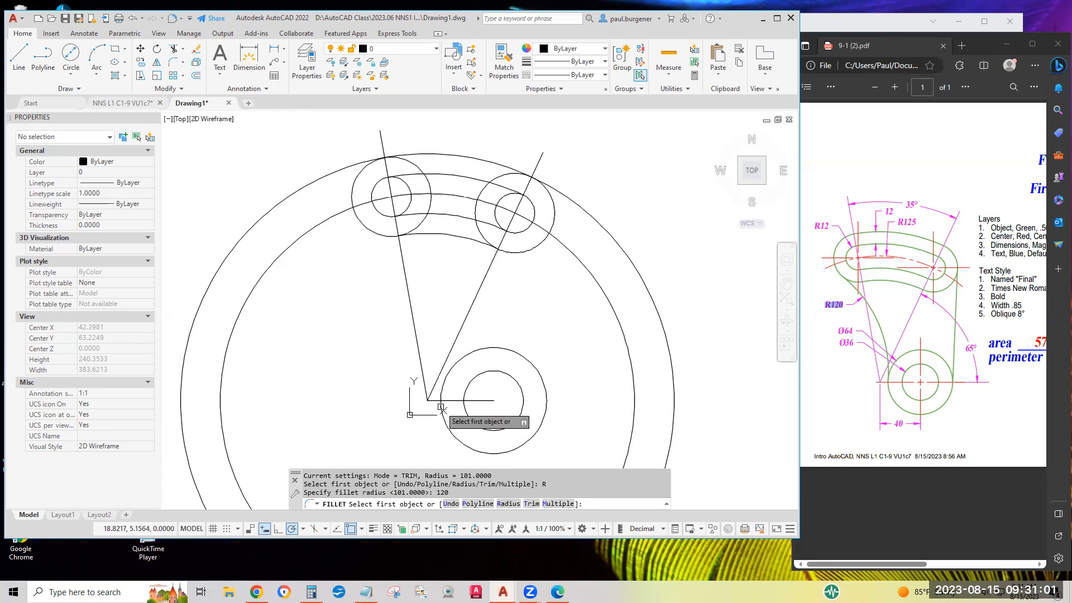
{"action": "scroll", "coordinate": [438, 408], "scroll_direction": "up", "scroll_amount": 4}
{"action": "scroll", "coordinate": [437, 408], "scroll_direction": "up", "scroll_amount": 2}
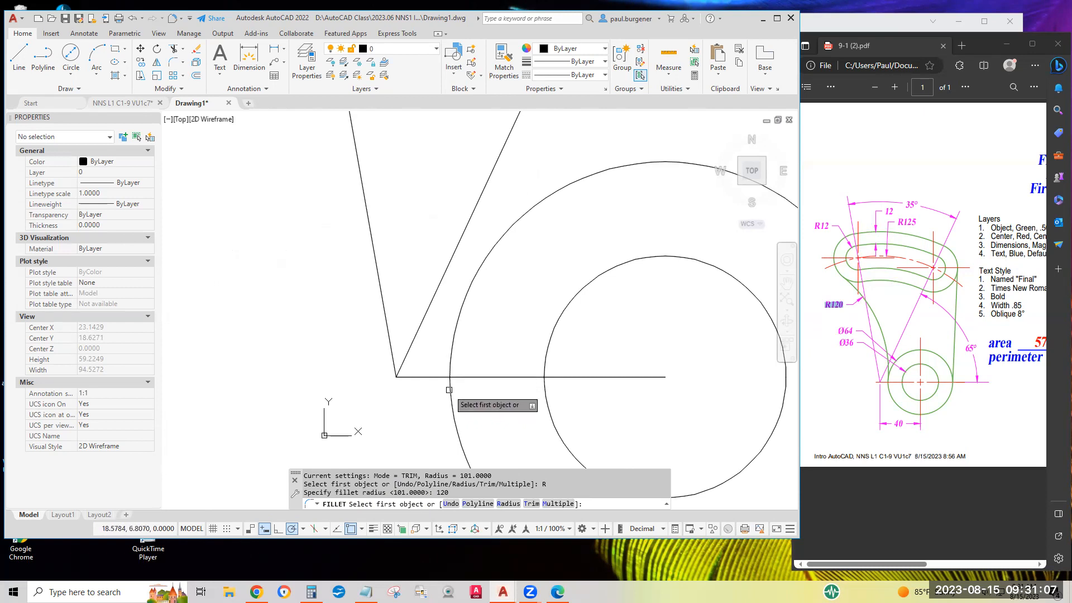
{"action": "left_click", "coordinate": [452, 387]}
{"action": "scroll", "coordinate": [360, 410], "scroll_direction": "down", "scroll_amount": 2}
{"action": "scroll", "coordinate": [360, 411], "scroll_direction": "down", "scroll_amount": 4}
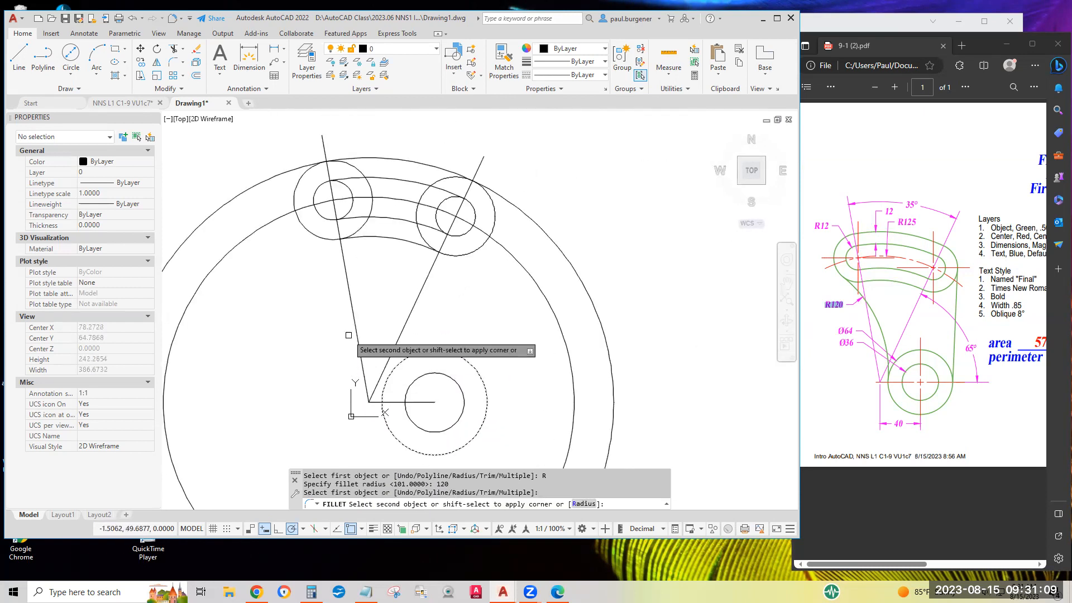
{"action": "left_click", "coordinate": [306, 233]}
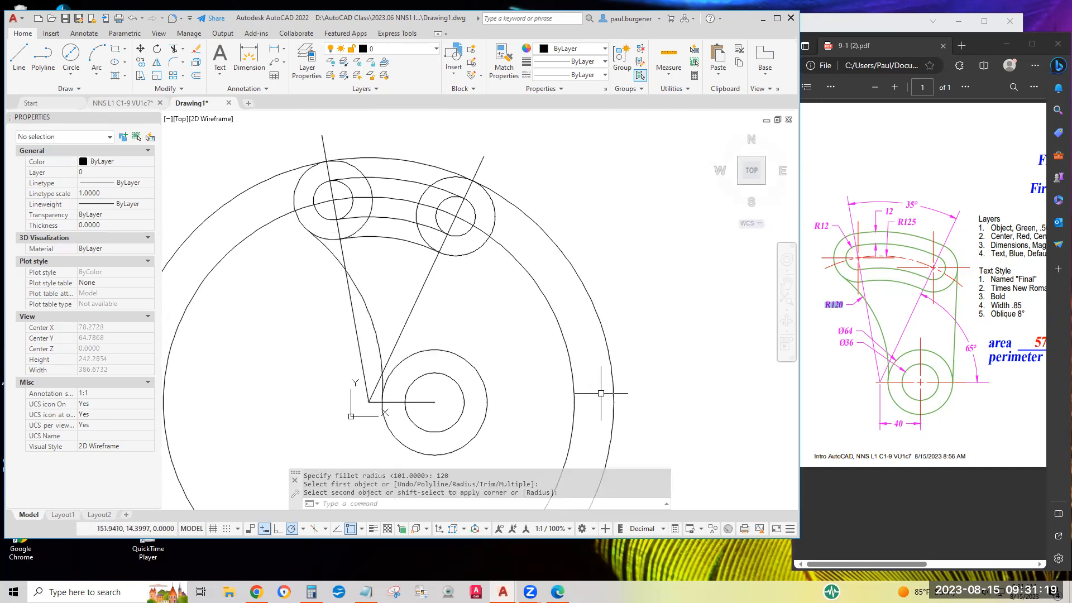
Inspect where the R120 fillet arc meets the diameter 64 circle, selecting the arc to locate its endpoint.
{"action": "scroll", "coordinate": [373, 405], "scroll_direction": "up", "scroll_amount": 10}
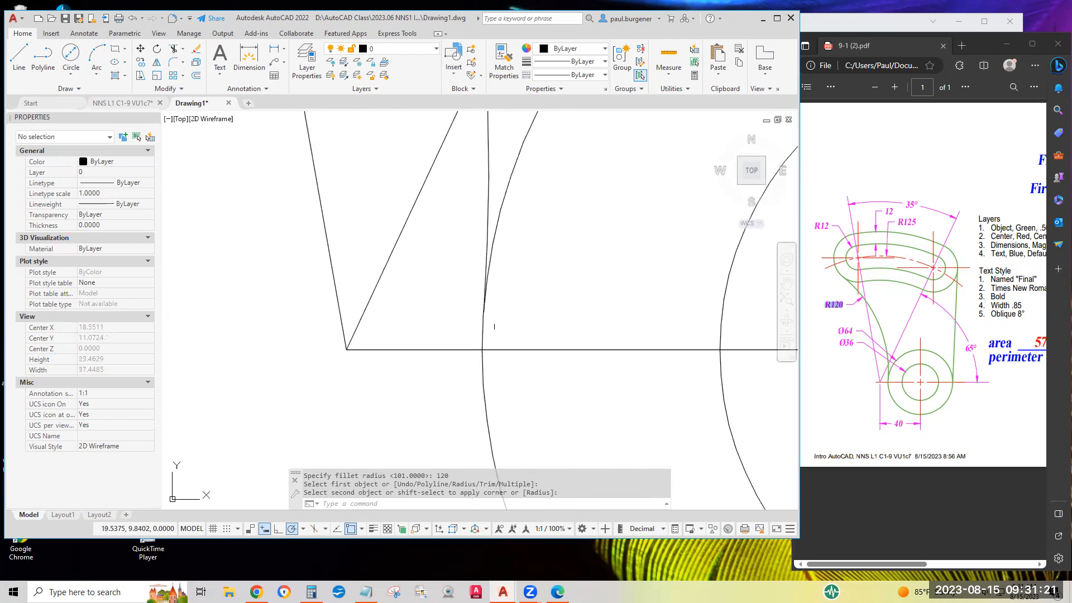
{"action": "left_click", "coordinate": [485, 237]}
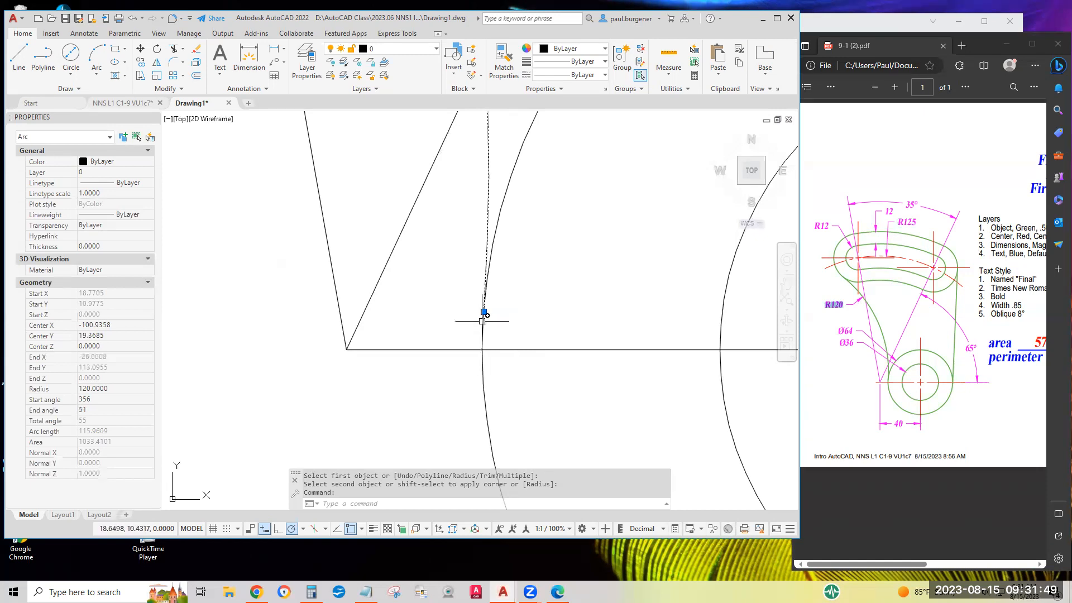
{"action": "scroll", "coordinate": [503, 346], "scroll_direction": "down", "scroll_amount": 5}
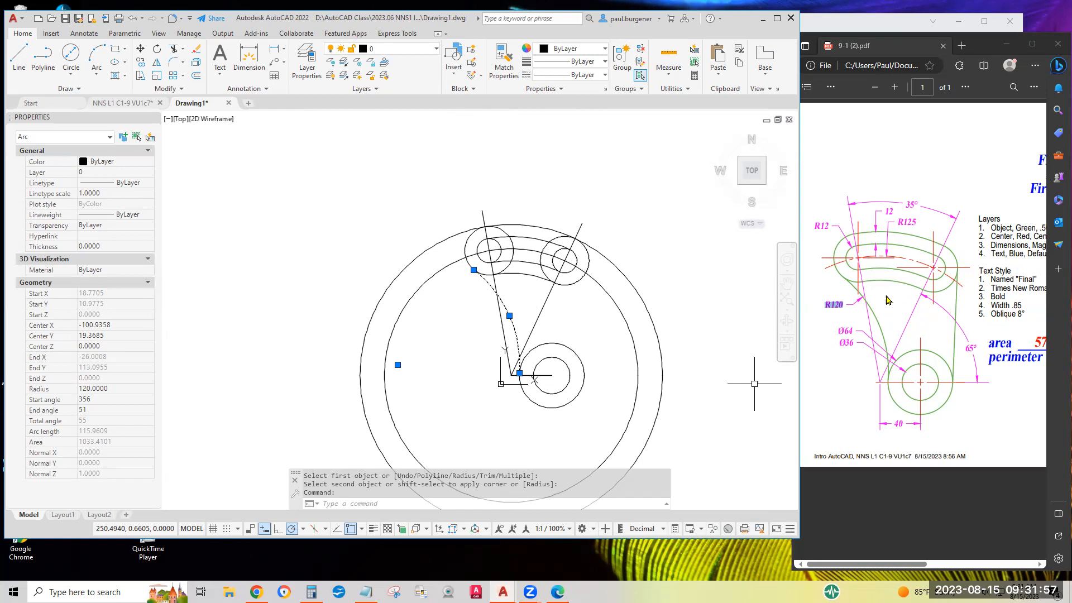
Review the area and perimeter answers on the PDF exercise sheet, then deselect the fillet arc in the AutoCAD drawing.
{"action": "middle_click", "coordinate": [1025, 376]}
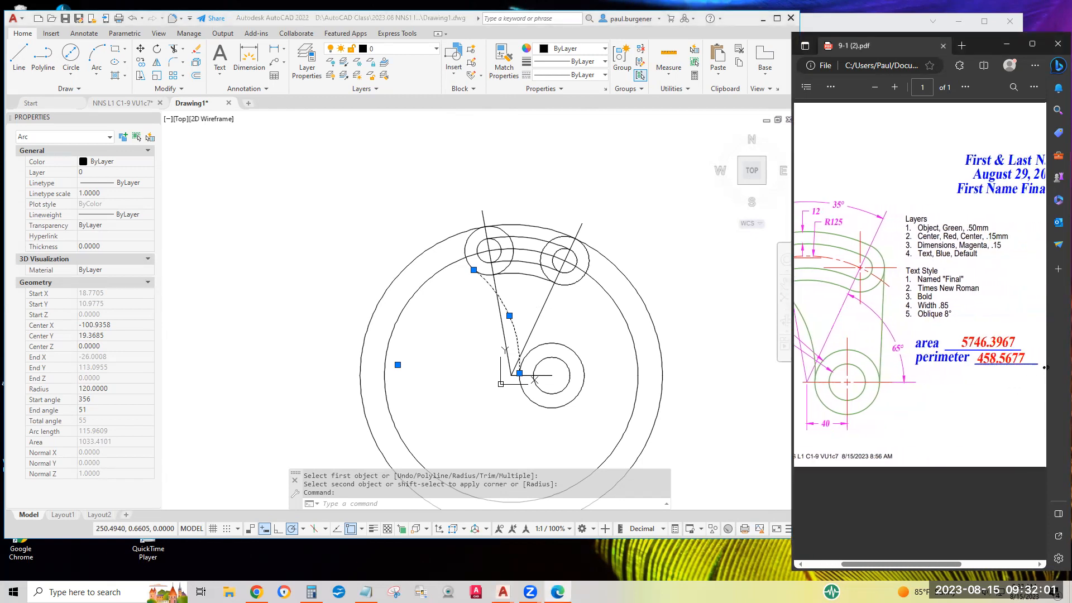
{"action": "middle_click", "coordinate": [1047, 367]}
{"action": "left_click_drag", "start_coordinate": [952, 341], "coordinate": [1012, 337]}
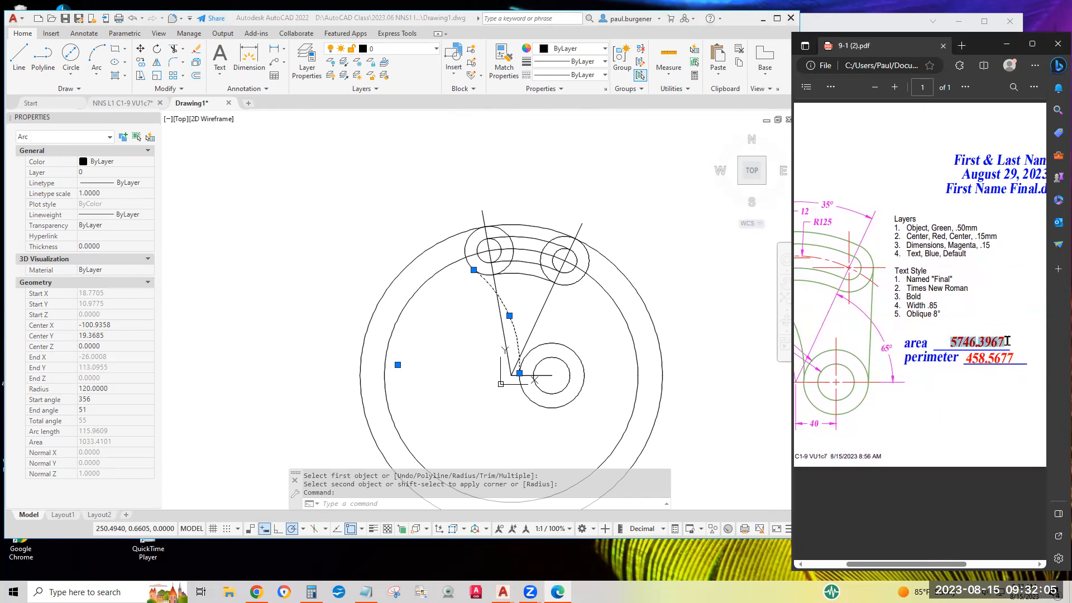
{"action": "left_click", "coordinate": [1015, 359]}
{"action": "left_click_drag", "start_coordinate": [1014, 358], "coordinate": [968, 362]}
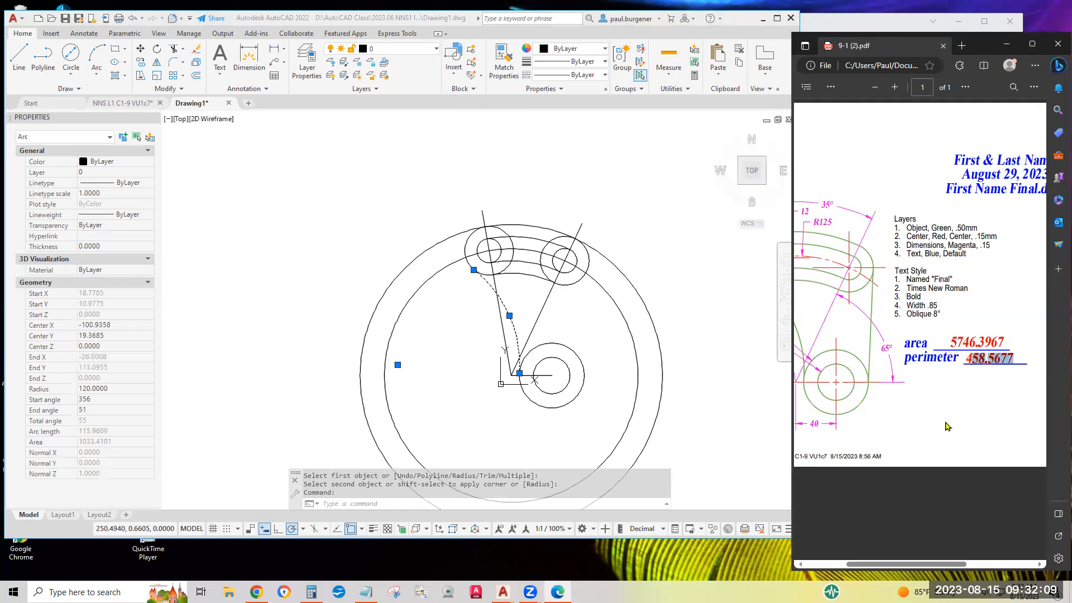
{"action": "scroll", "coordinate": [843, 388], "scroll_direction": "left", "scroll_amount": 3}
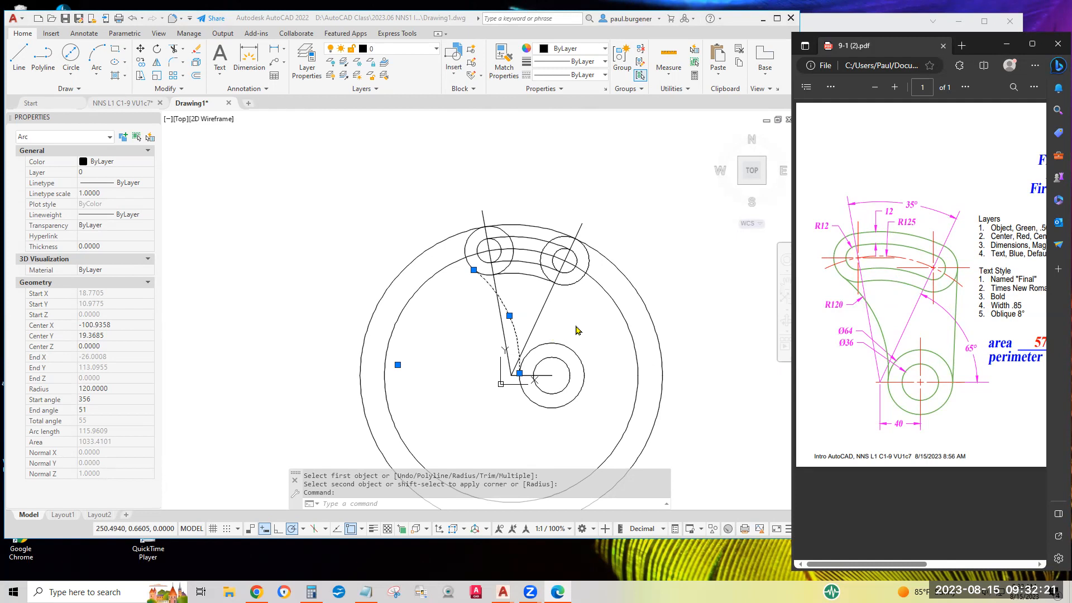
{"action": "left_click", "coordinate": [596, 331]}
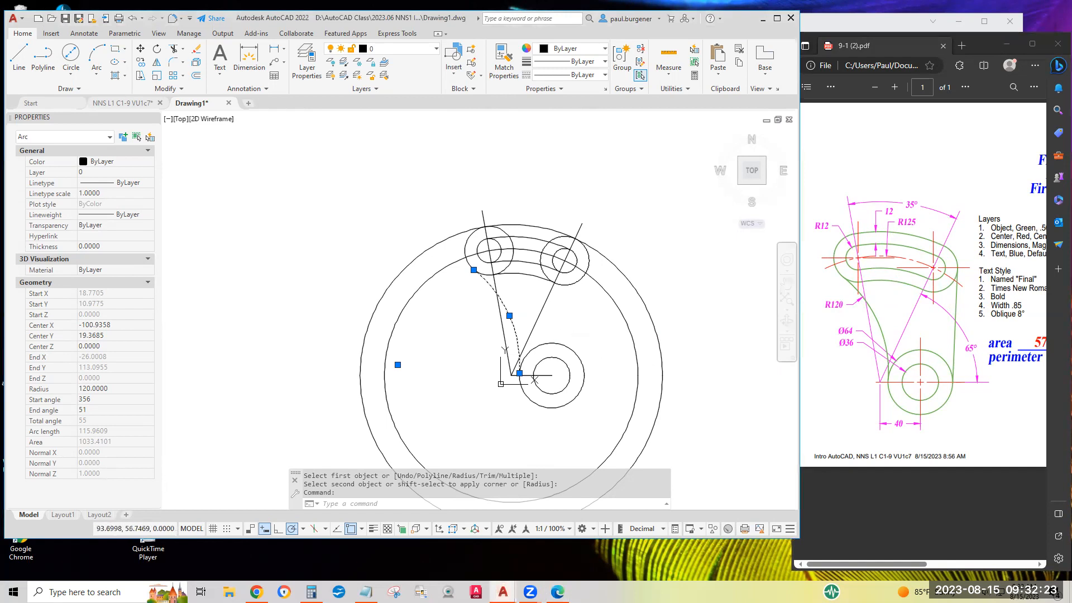
{"action": "key", "text": "Escape"}
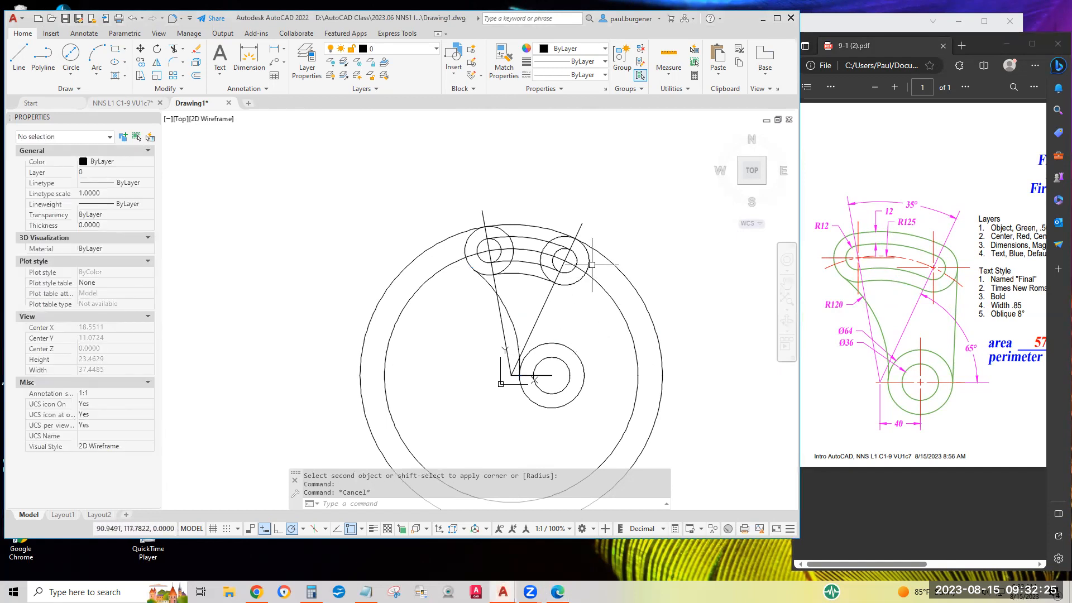
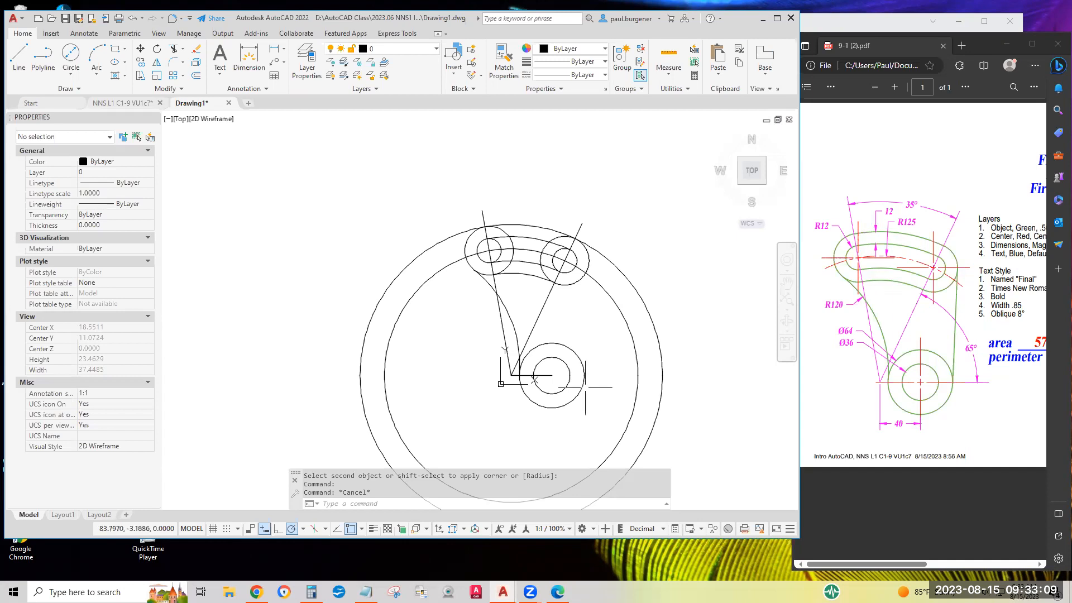
Draw a line tangent to the outer circle at the slot's right end and to the diameter 64 circle, and save the drawing.
{"action": "left_click", "coordinate": [362, 529]}
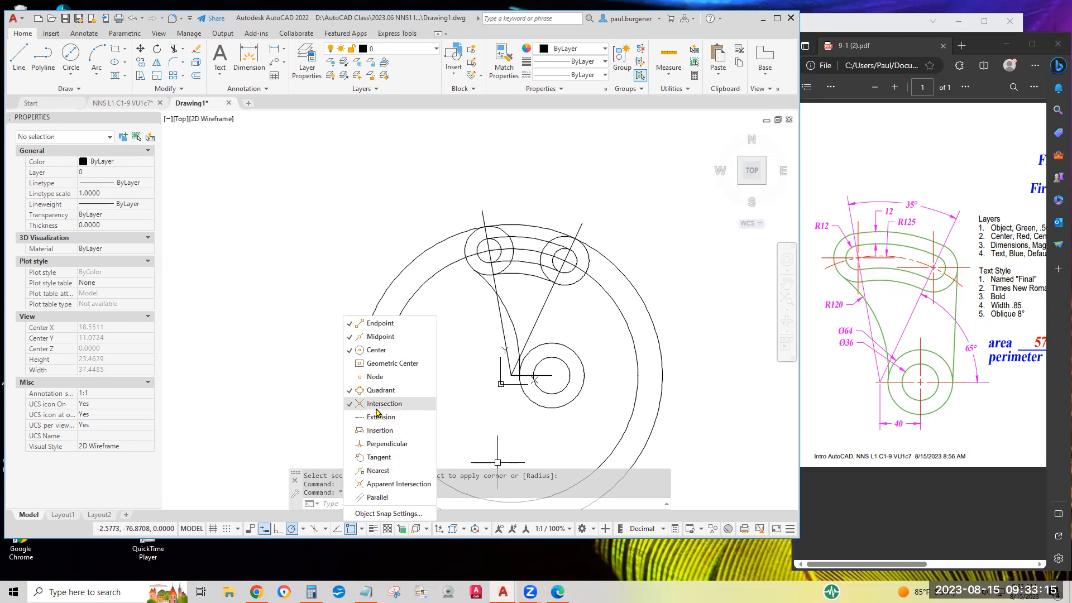
{"action": "left_click", "coordinate": [681, 273]}
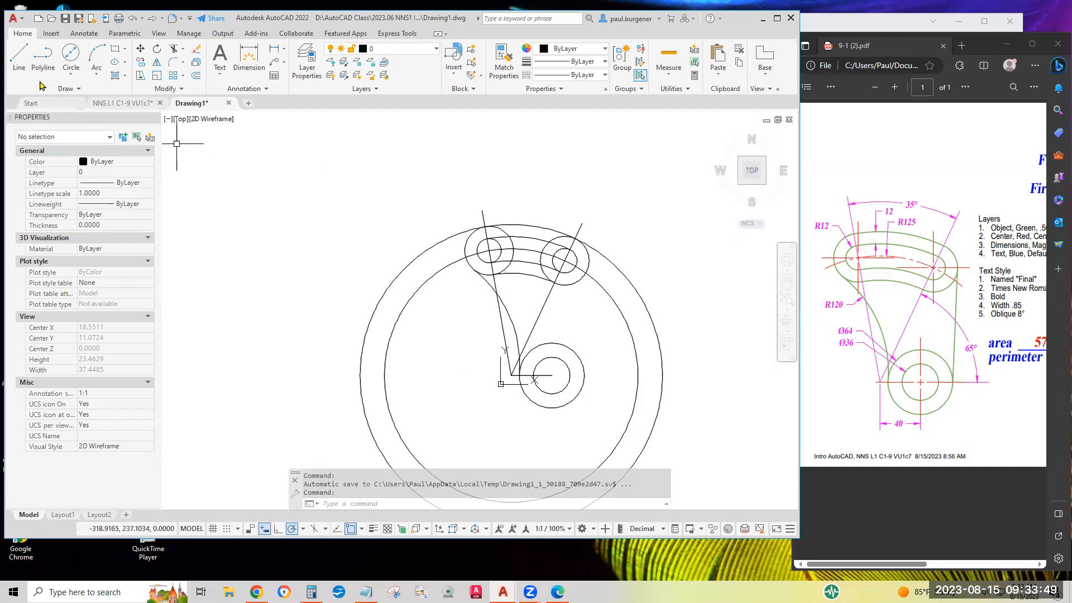
{"action": "left_click", "coordinate": [21, 55]}
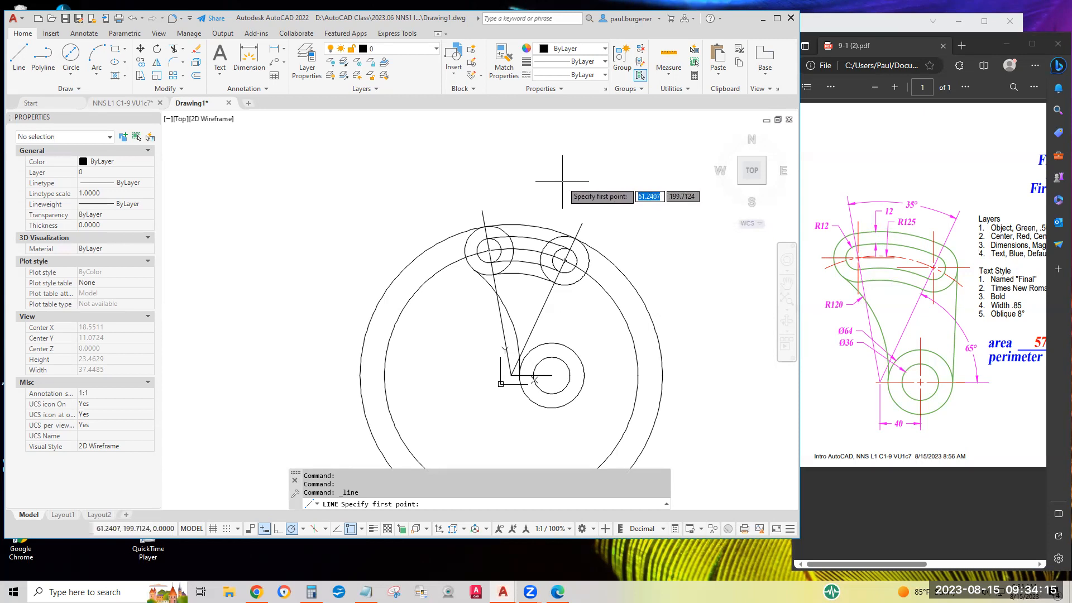
{"action": "key", "text": "F8"}
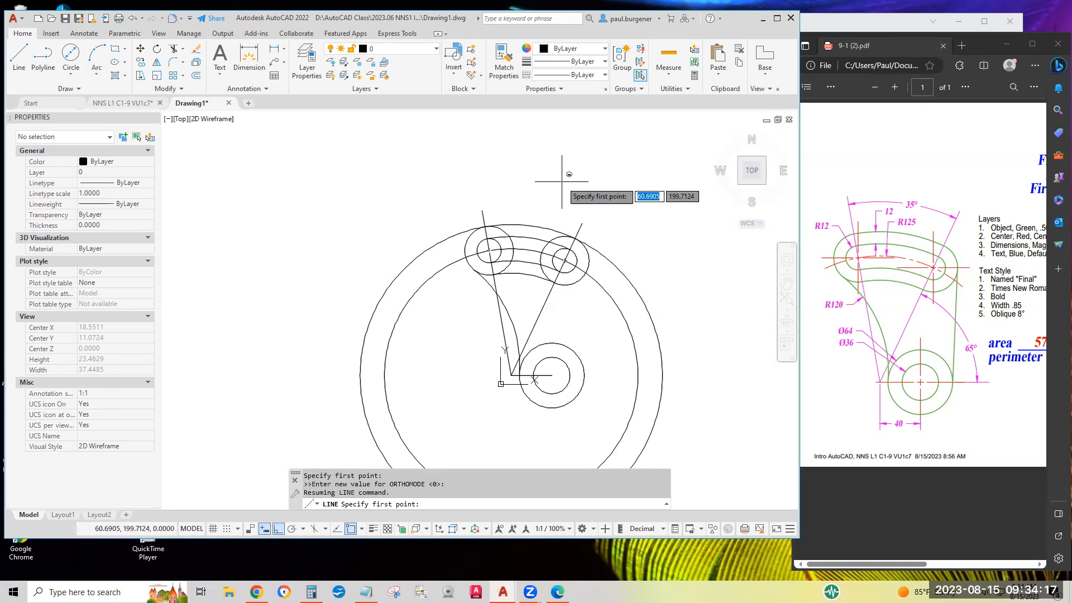
{"action": "right_click", "coordinate": [562, 186], "text": "shift"}
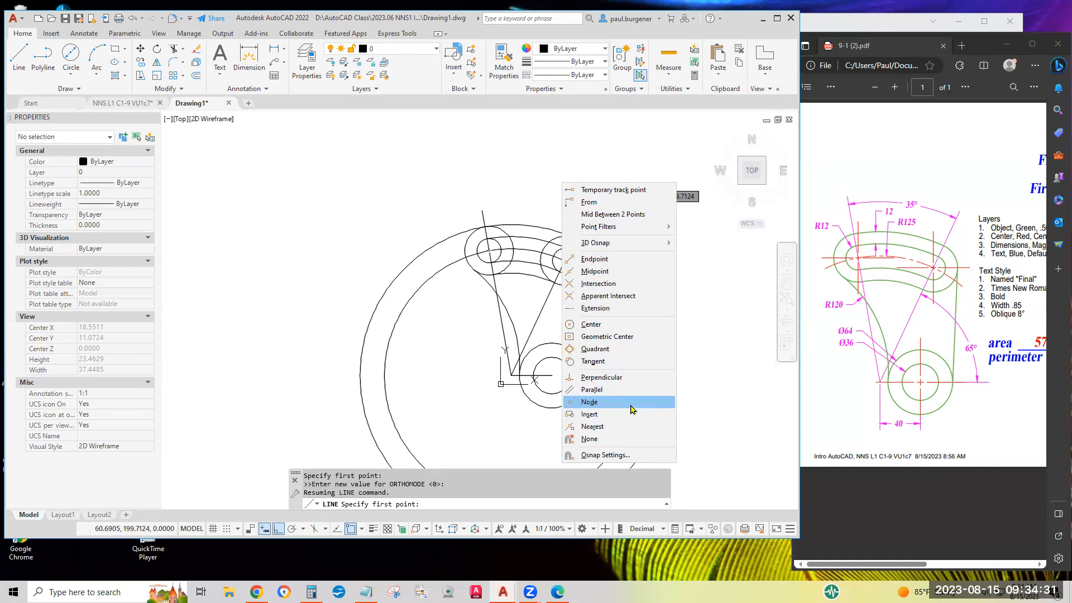
{"action": "left_click", "coordinate": [591, 363]}
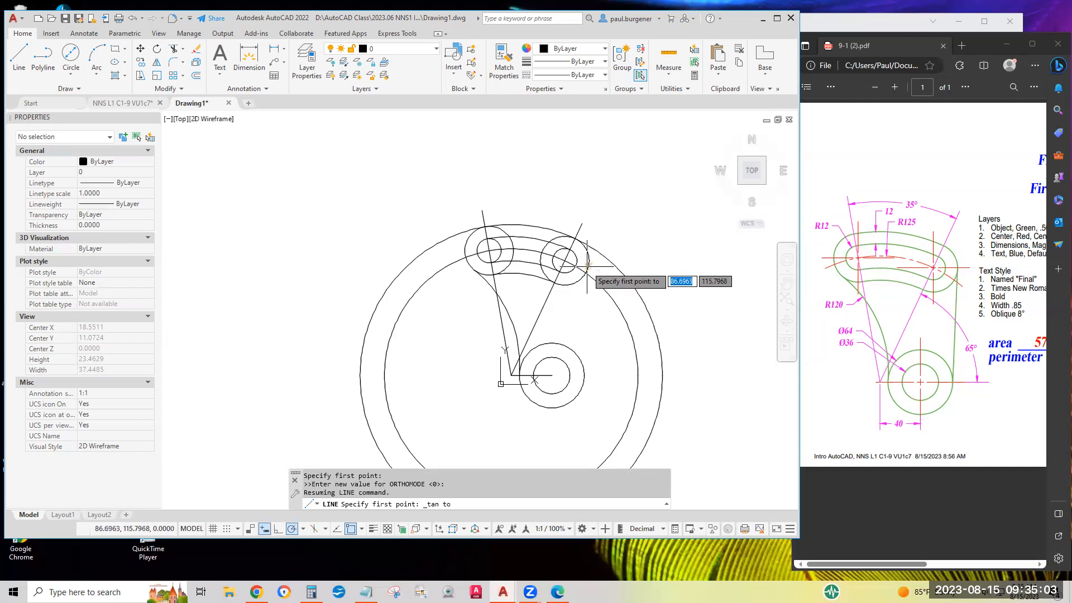
{"action": "left_click", "coordinate": [586, 266]}
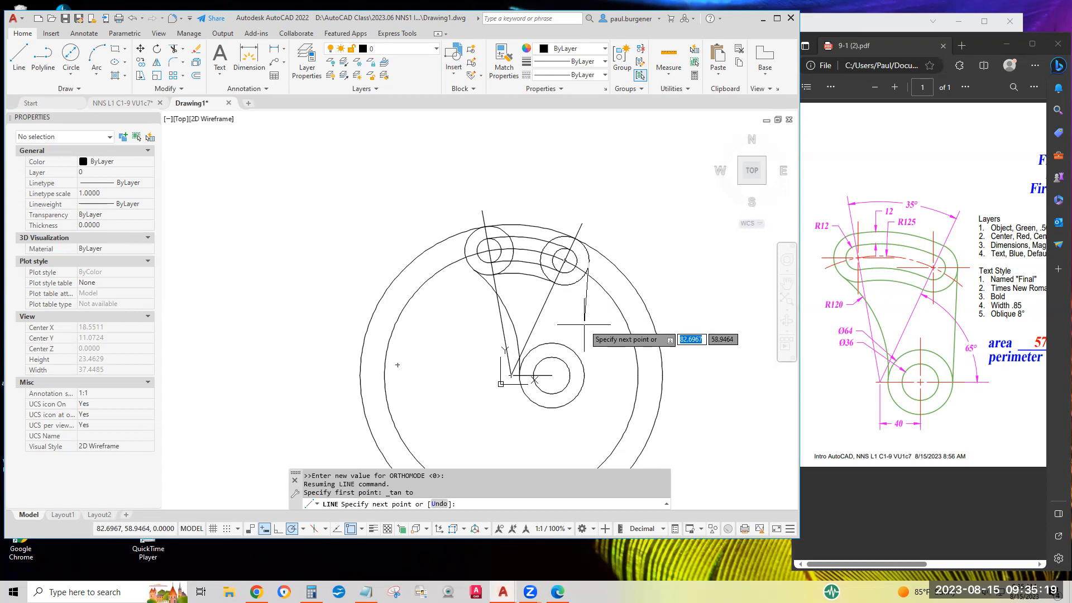
{"action": "key", "text": "F8"}
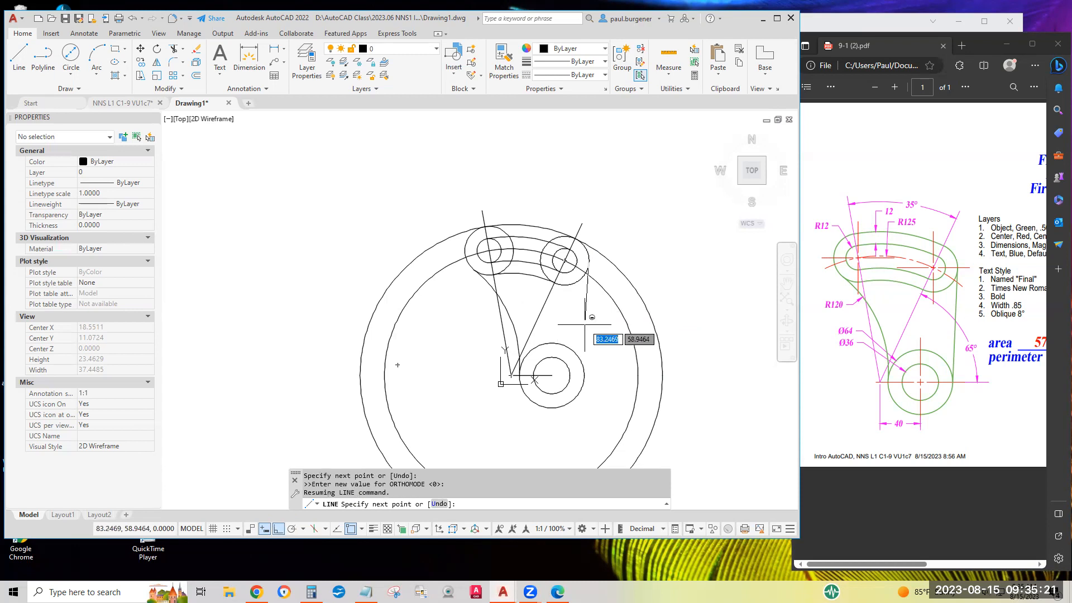
{"action": "right_click", "coordinate": [585, 324], "text": "shift"}
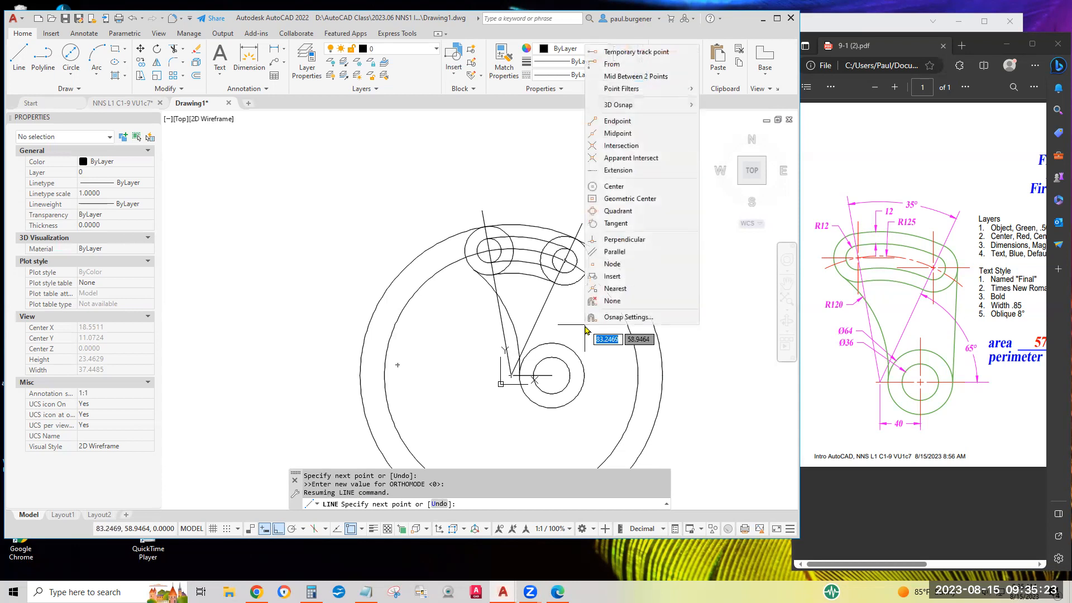
{"action": "left_click", "coordinate": [617, 224]}
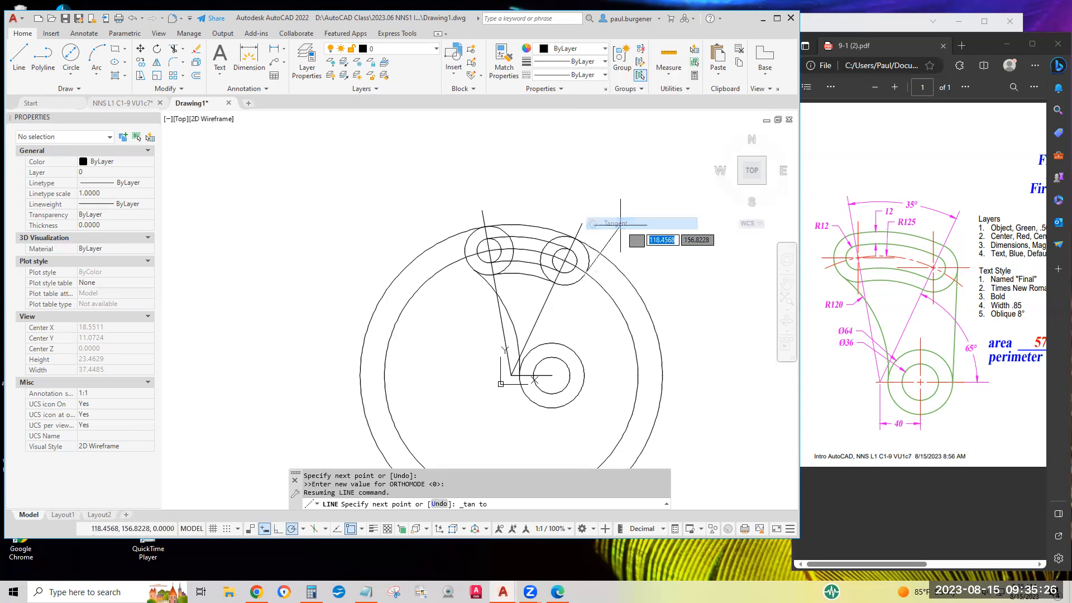
{"action": "left_click", "coordinate": [583, 380]}
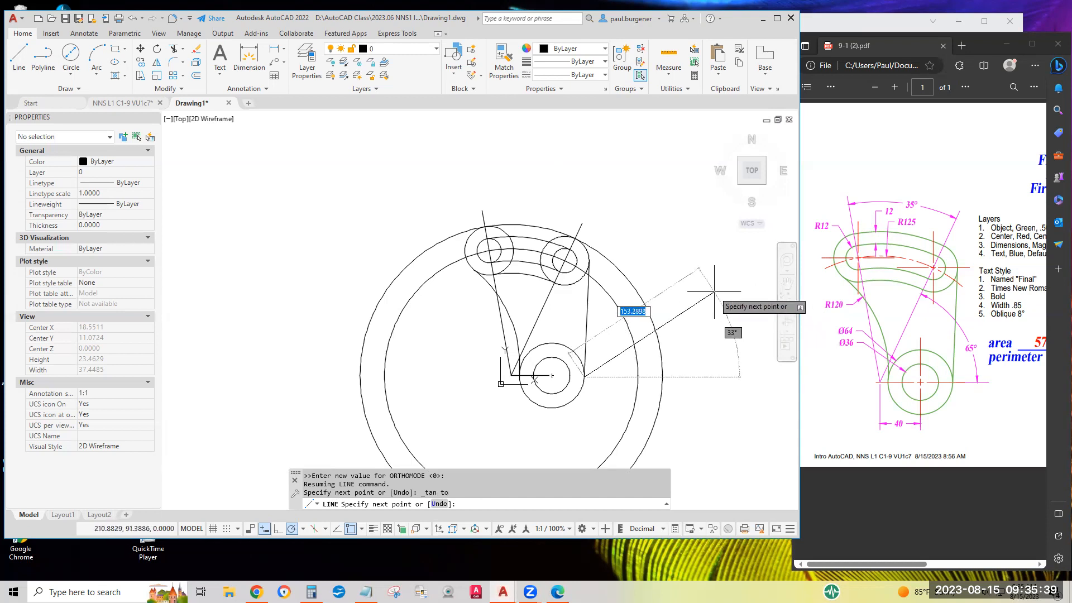
{"action": "key", "text": "Return"}
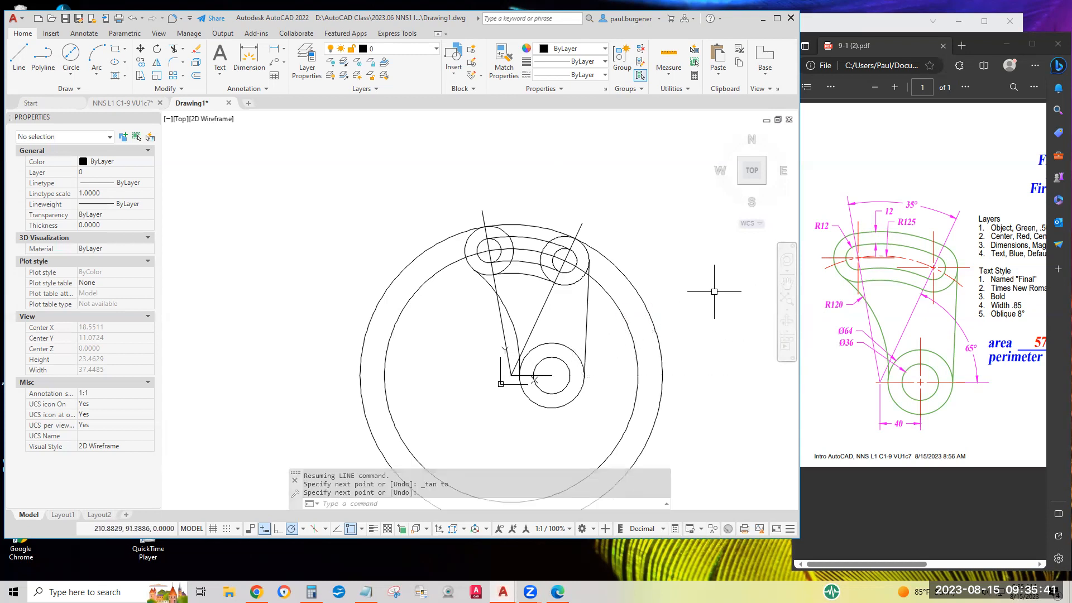
{"action": "left_click", "coordinate": [65, 19]}
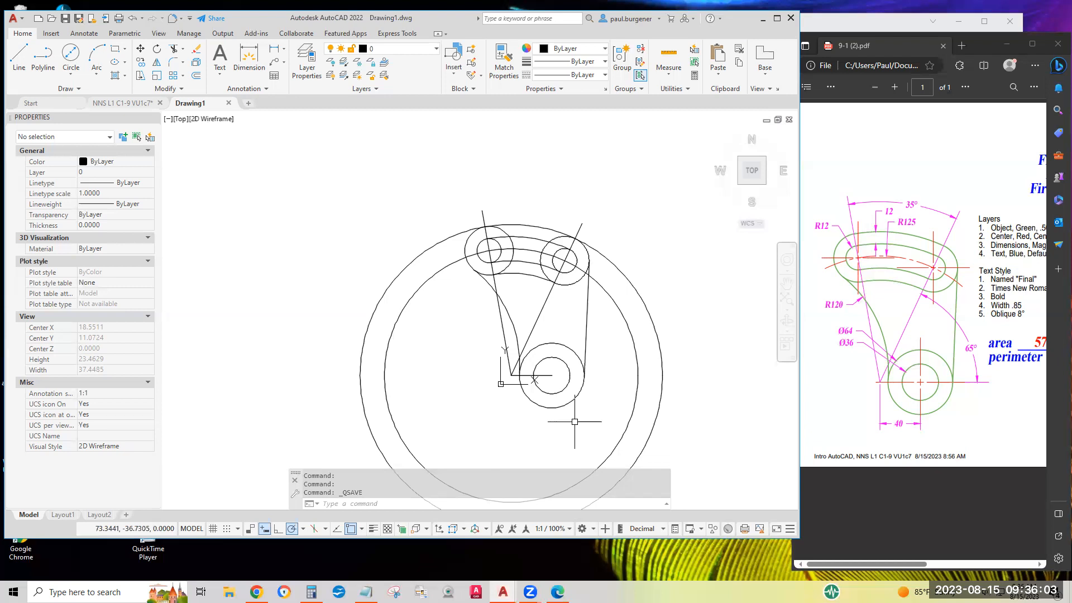
{"action": "left_click", "coordinate": [544, 299]}
{"action": "left_click", "coordinate": [498, 314]}
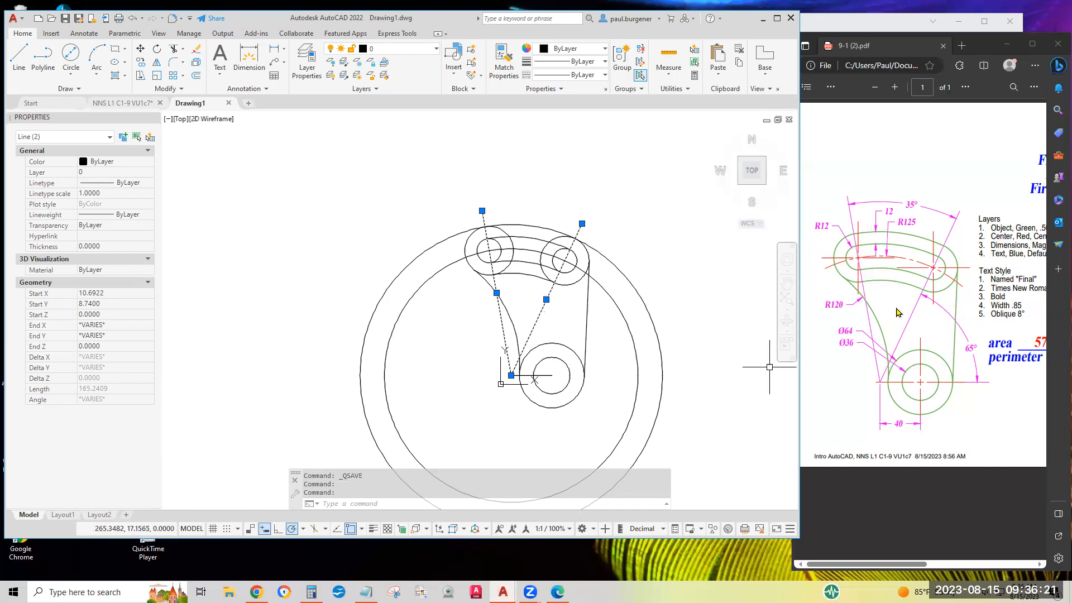
{"action": "key", "text": "Escape"}
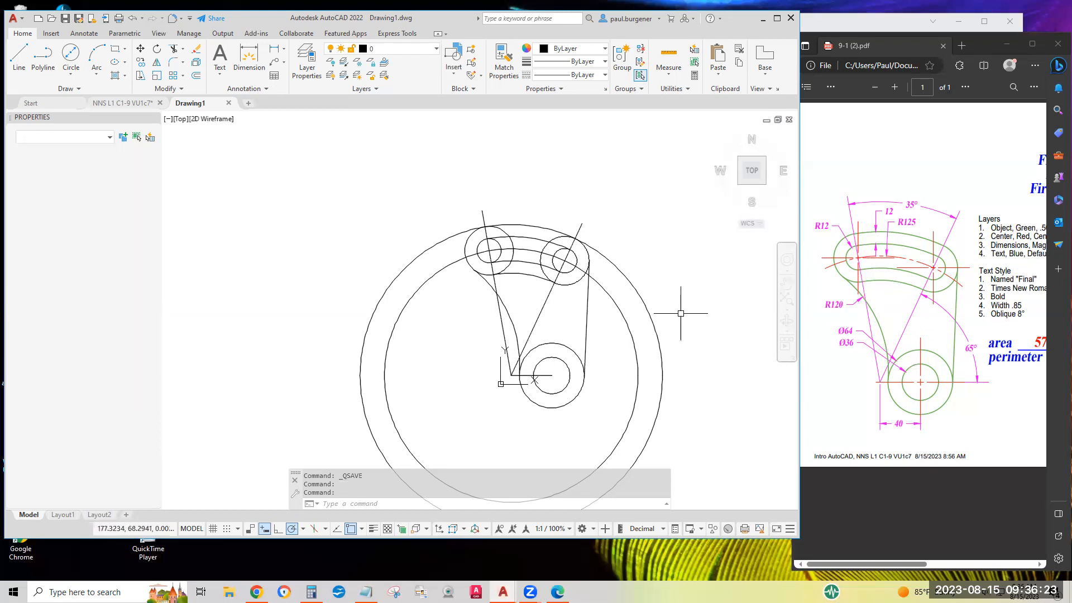
{"action": "key", "text": "Escape"}
{"action": "key", "text": "Escape"}
{"action": "key", "text": "Escape"}
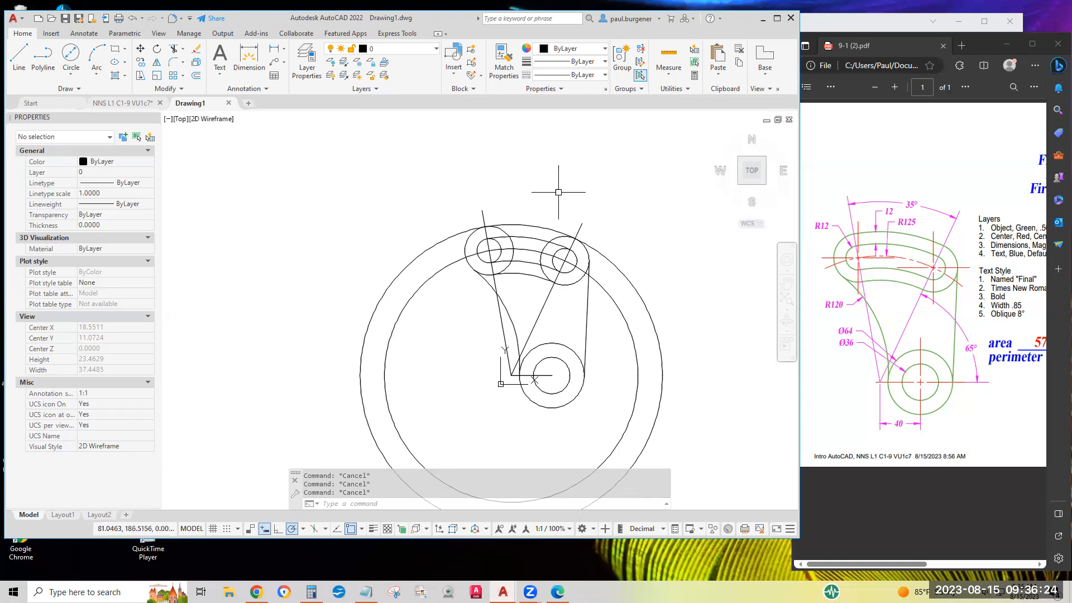
Erase the two angled construction lines and the short horizontal construction line running to the lower circles' center.
{"action": "left_click", "coordinate": [196, 56]}
{"action": "left_click", "coordinate": [505, 338]}
{"action": "left_click", "coordinate": [538, 330]}
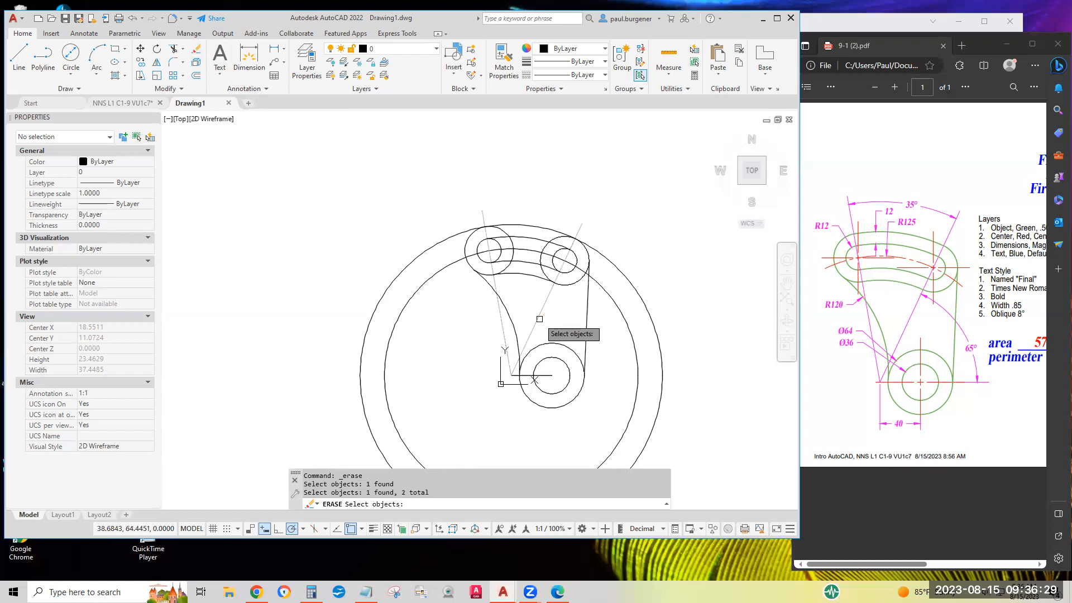
{"action": "left_click", "coordinate": [527, 374]}
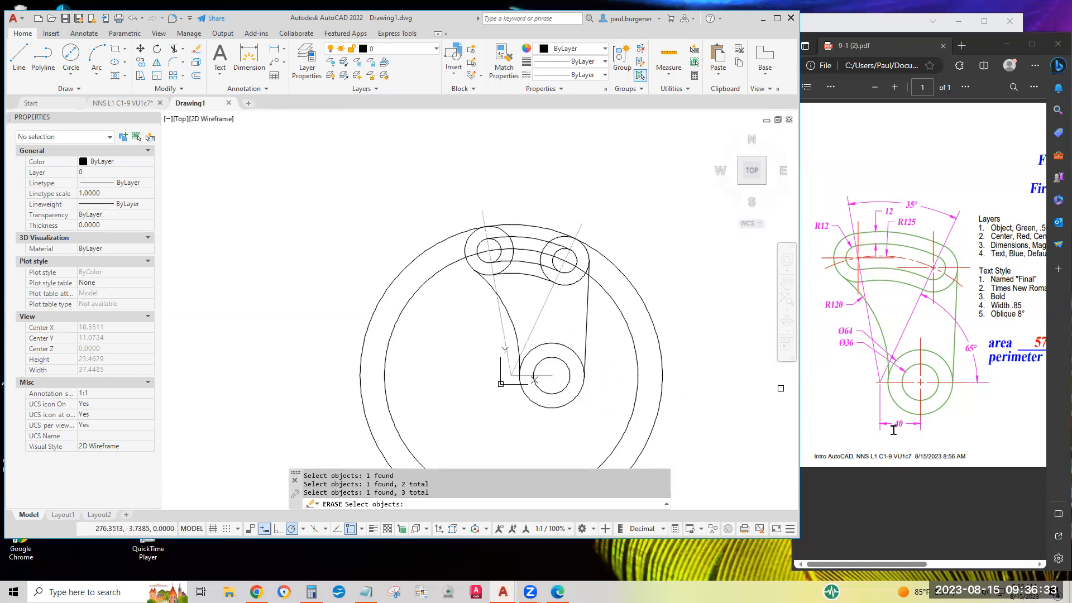
{"action": "key", "text": "Return"}
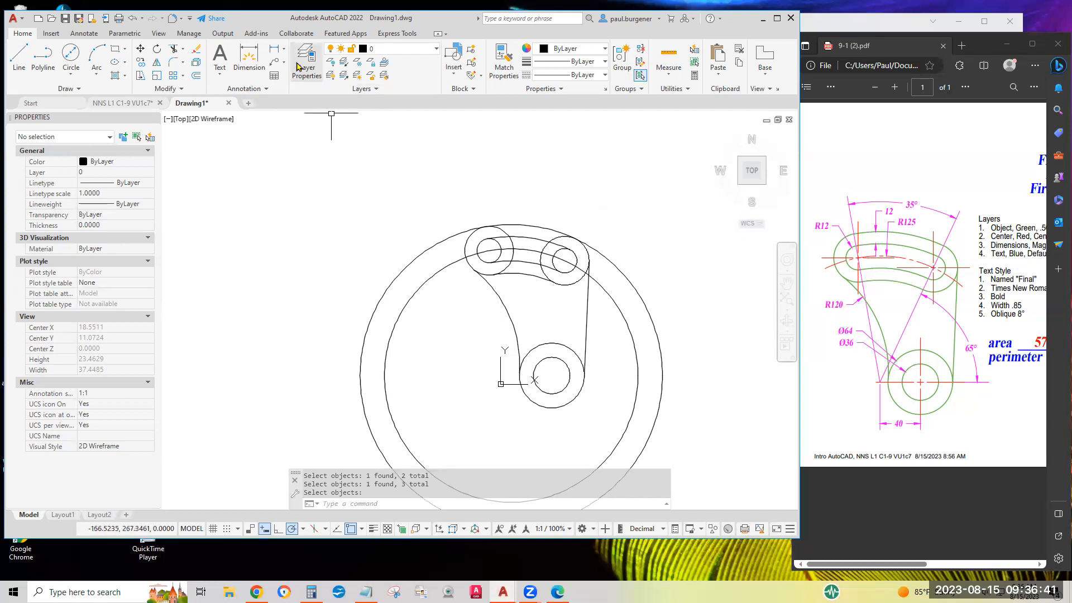
Trim the outer end circles around the slot and the largest circle back to the part's outer outline.
{"action": "left_click", "coordinate": [173, 51]}
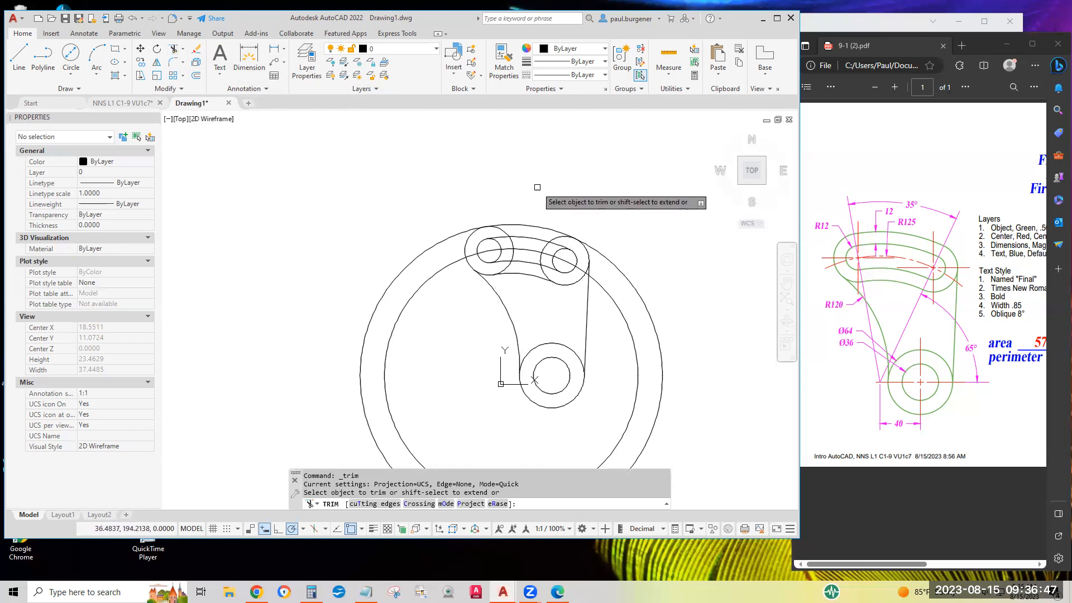
{"action": "left_click", "coordinate": [505, 231]}
{"action": "left_click", "coordinate": [558, 237]}
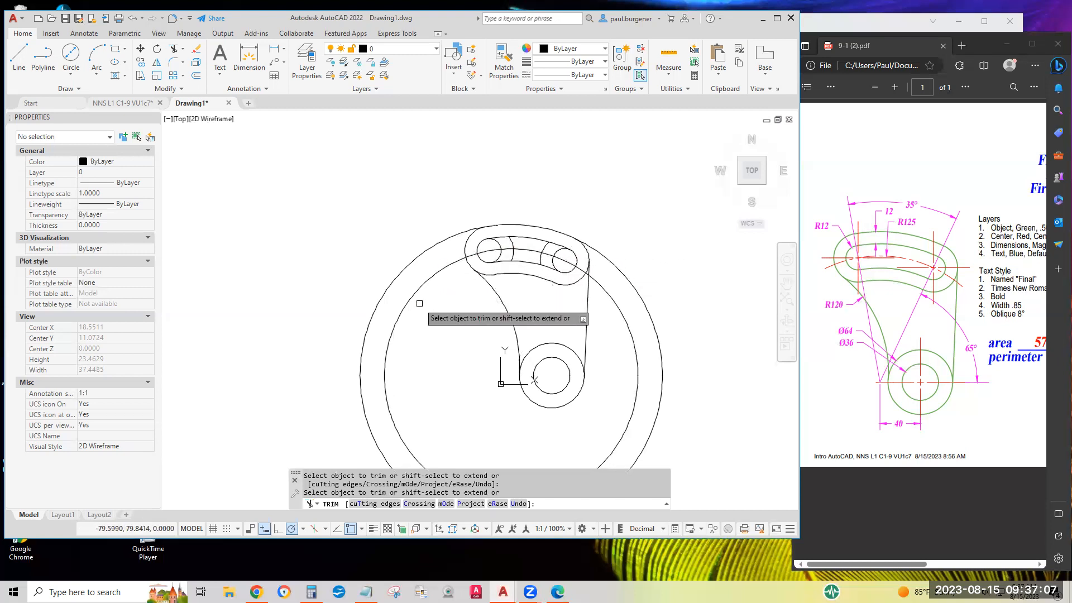
{"action": "left_click", "coordinate": [605, 255]}
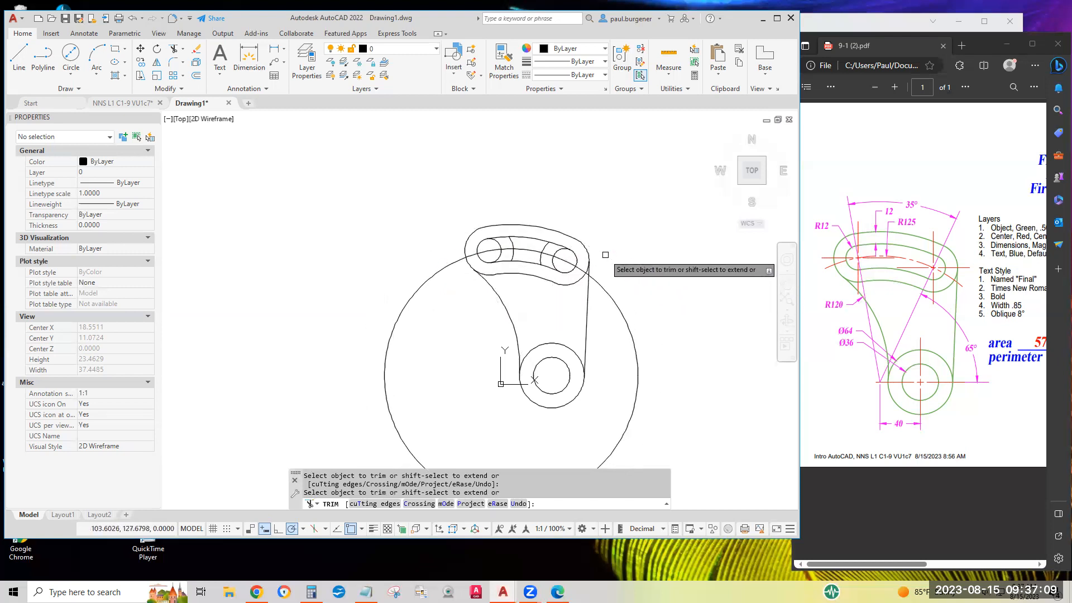
{"action": "middle_click_drag", "start_coordinate": [645, 313], "coordinate": [620, 218]}
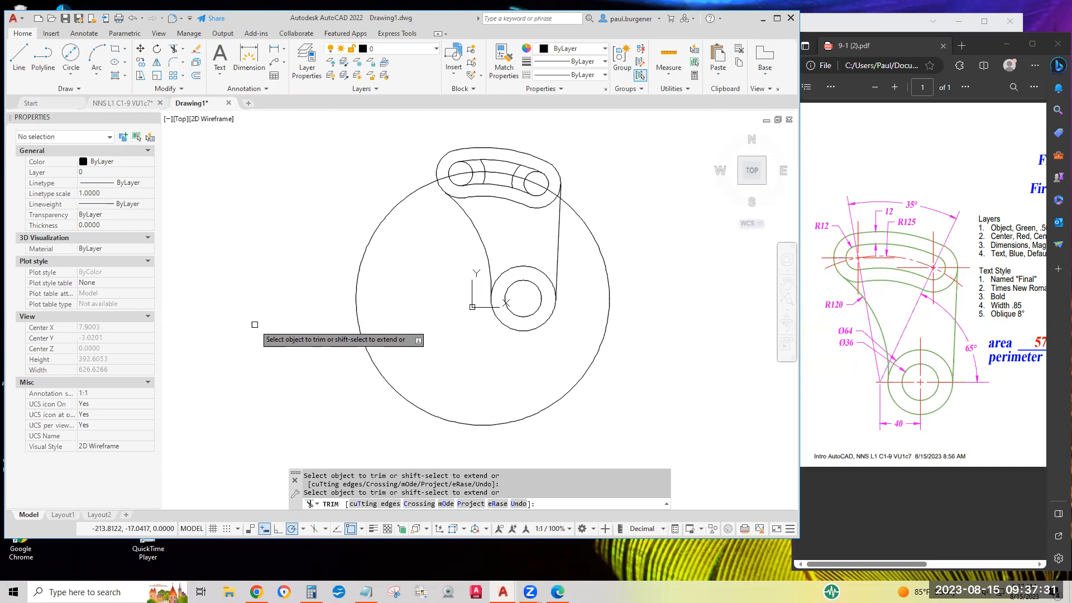
{"action": "key", "text": "Escape"}
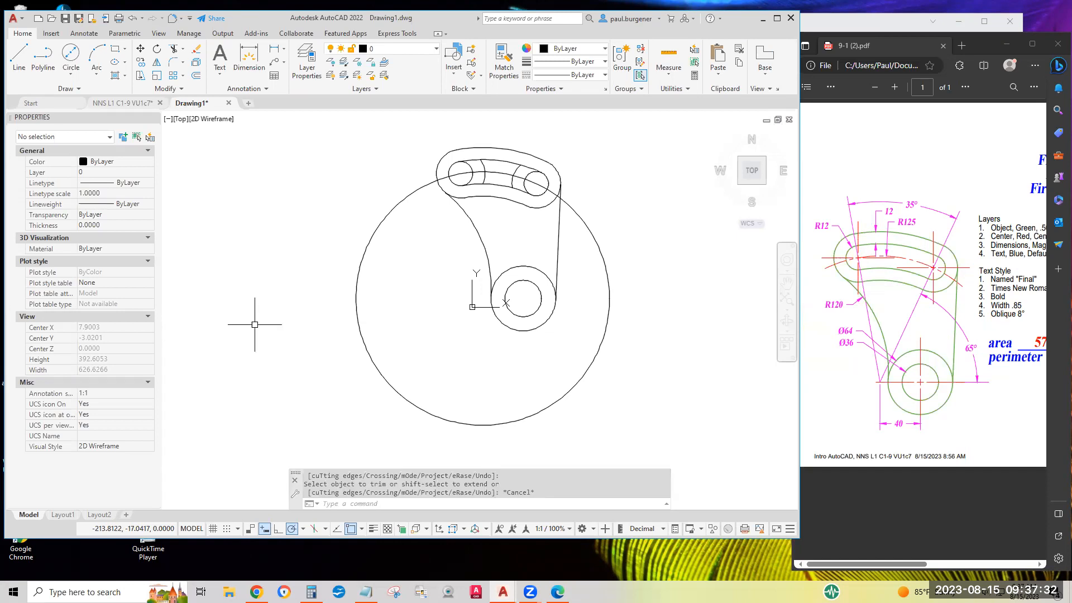
Erase the R125 construction circle and the two leftover arc pieces inside the slot.
{"action": "left_click", "coordinate": [197, 52]}
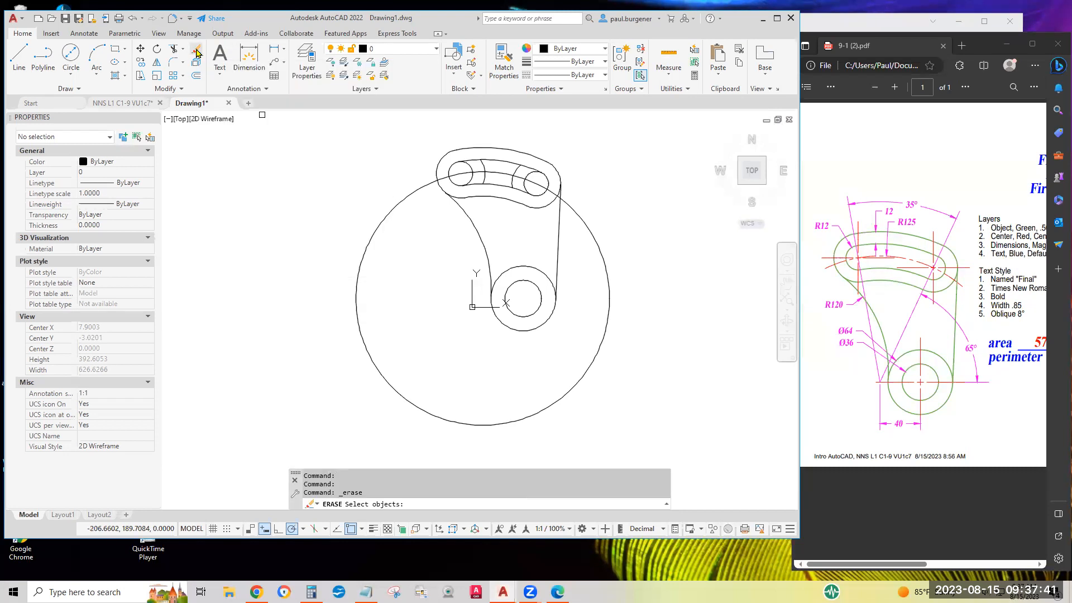
{"action": "left_click", "coordinate": [582, 218]}
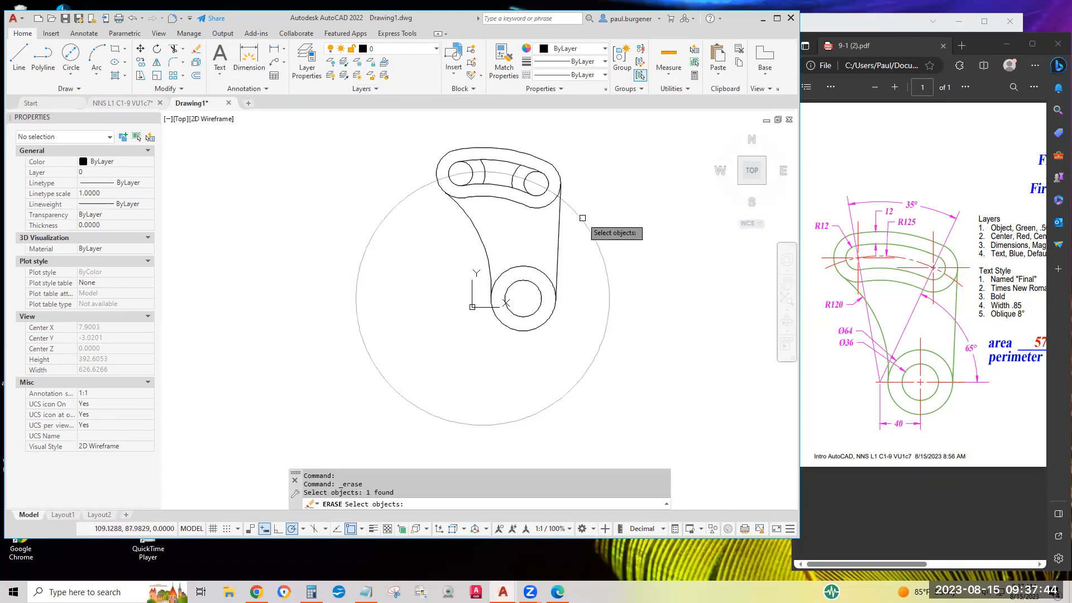
{"action": "left_click", "coordinate": [518, 171]}
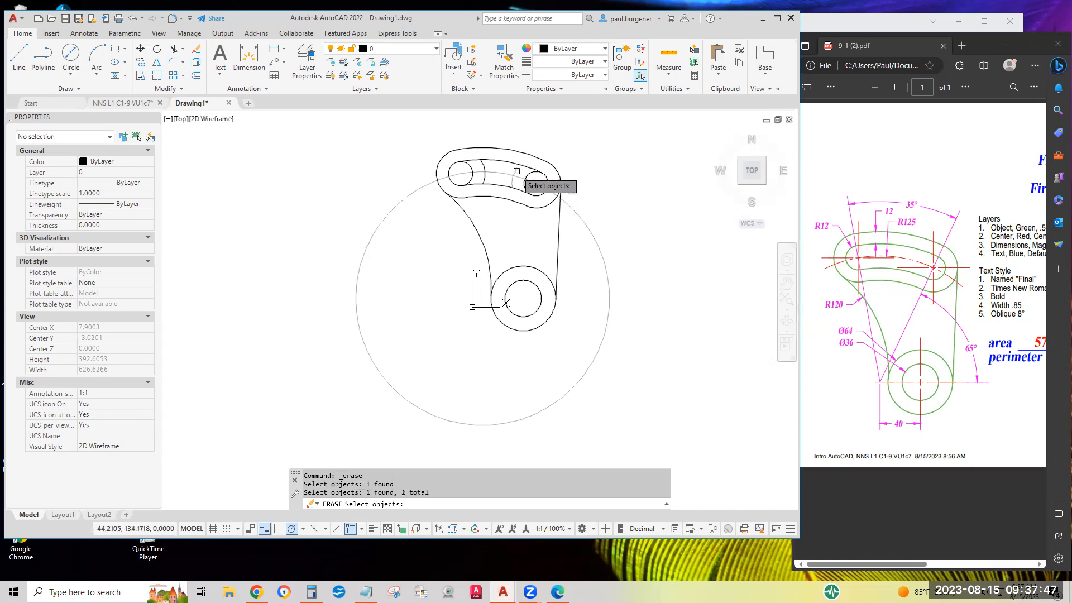
{"action": "left_click", "coordinate": [485, 166]}
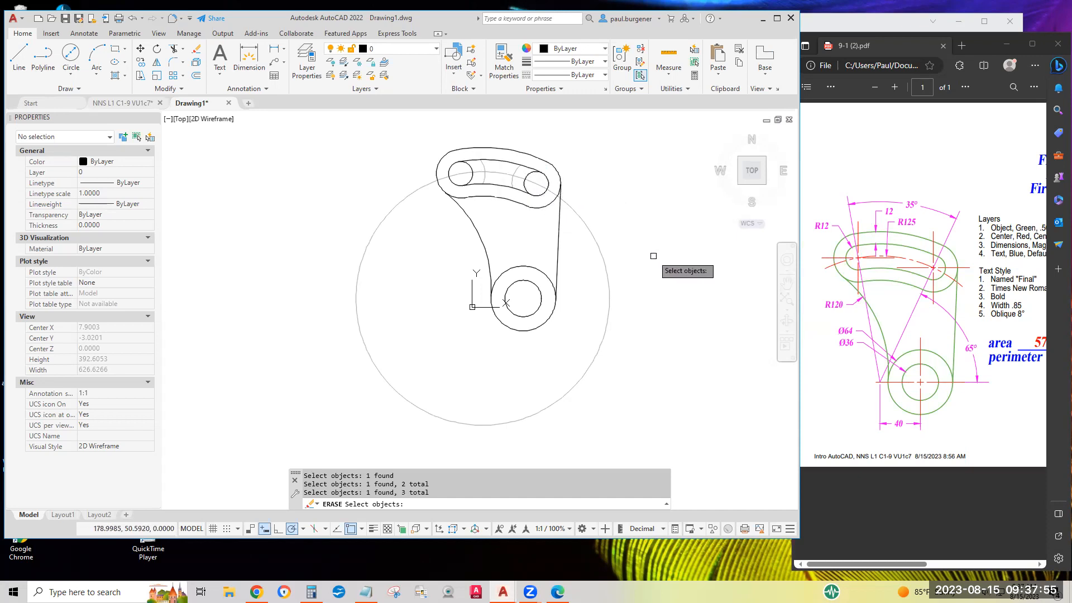
{"action": "key", "text": "Return"}
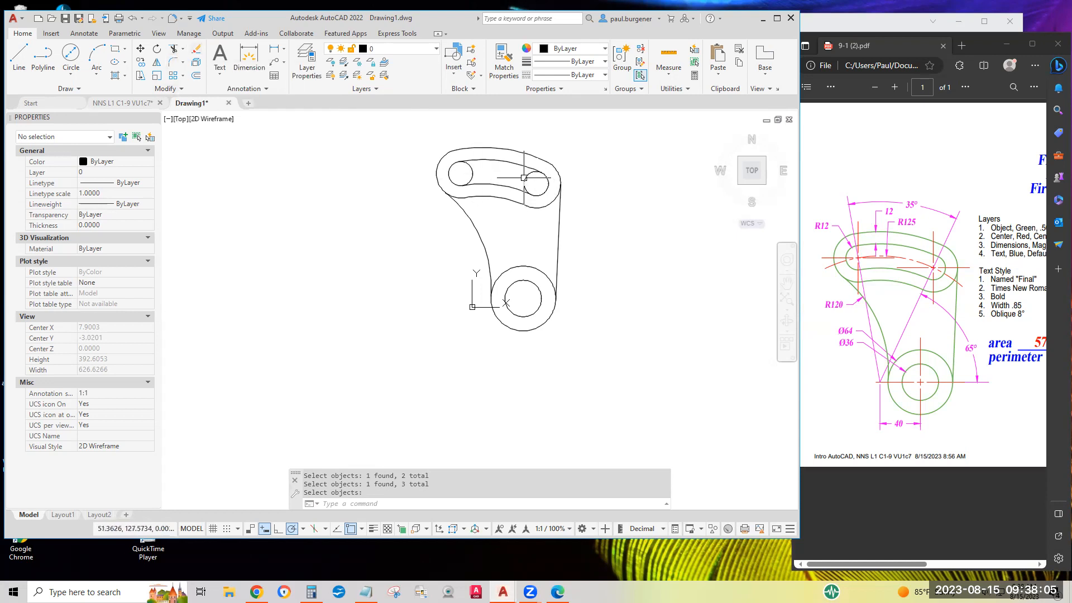
Trim the inner sides of the two R12 circles to leave one continuous curved slot.
{"action": "left_click", "coordinate": [175, 50]}
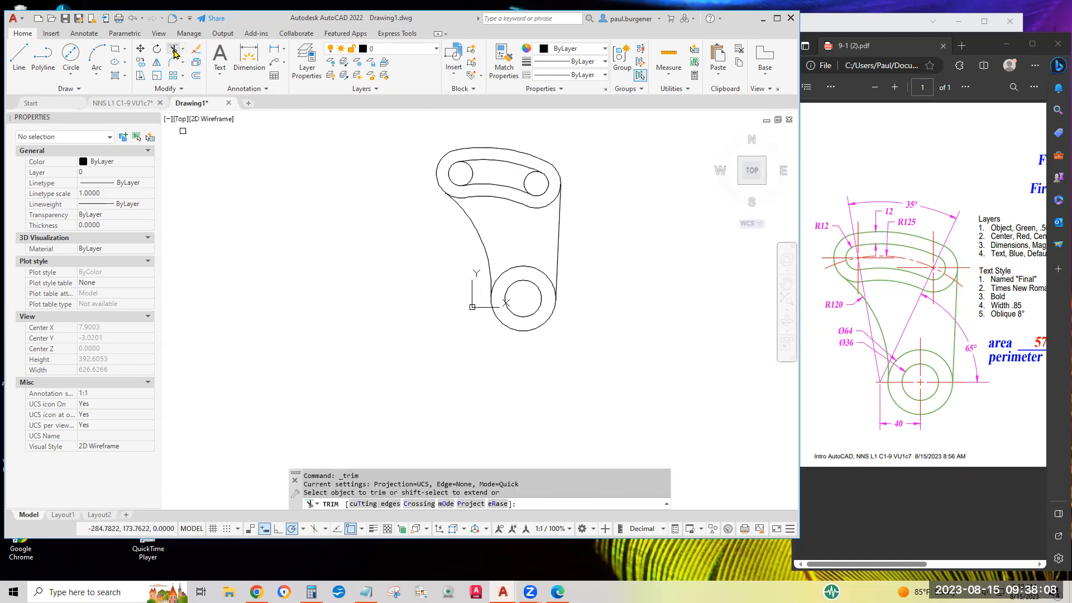
{"action": "left_click", "coordinate": [472, 173]}
{"action": "left_click", "coordinate": [526, 181]}
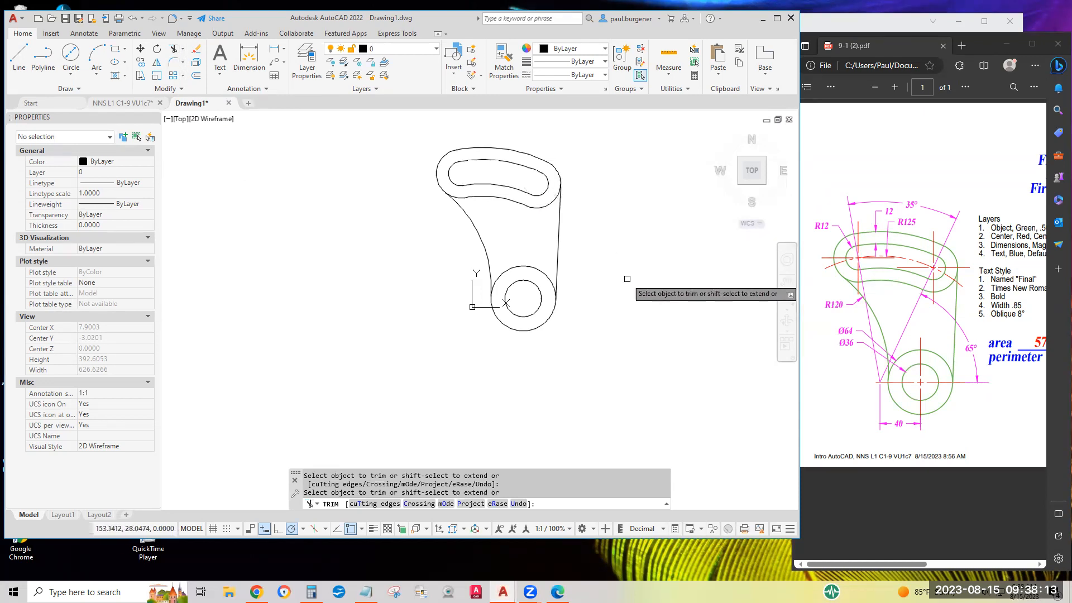
{"action": "key", "text": "Return"}
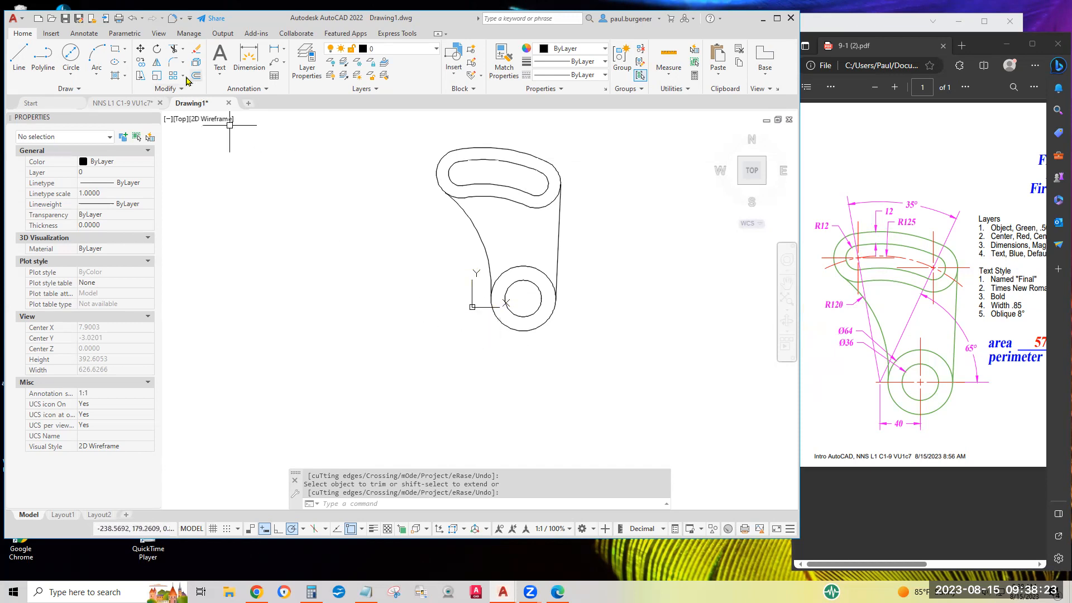
Move the whole part up and to the right, clear of the origin, and save the drawing.
{"action": "left_click", "coordinate": [140, 49]}
{"action": "left_click", "coordinate": [412, 128]}
{"action": "left_click", "coordinate": [698, 398]}
{"action": "key", "text": "Return"}
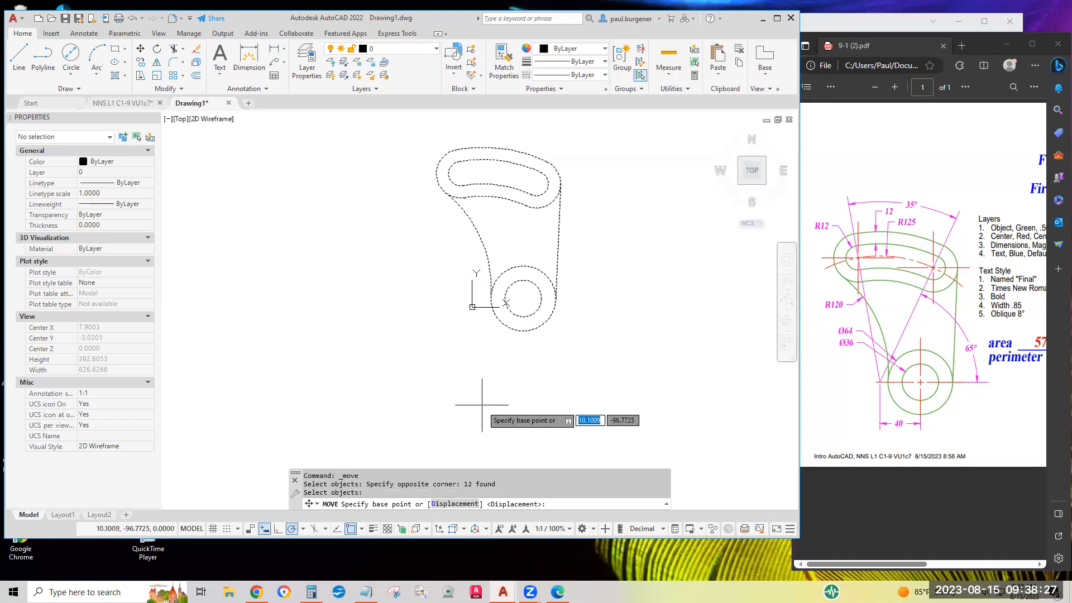
{"action": "left_click", "coordinate": [458, 374]}
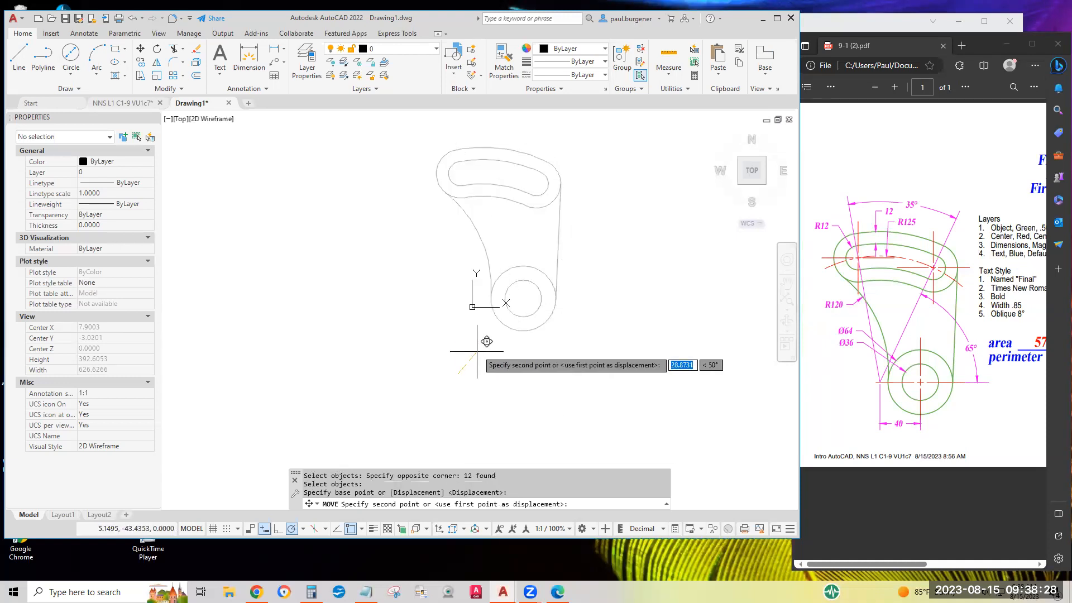
{"action": "left_click", "coordinate": [509, 335]}
{"action": "mouse_move", "coordinate": [657, 287]}
{"action": "middle_mouse_down"}
{"action": "mouse_move", "coordinate": [567, 344]}
{"action": "mouse_move", "coordinate": [552, 398]}
{"action": "middle_mouse_up"}
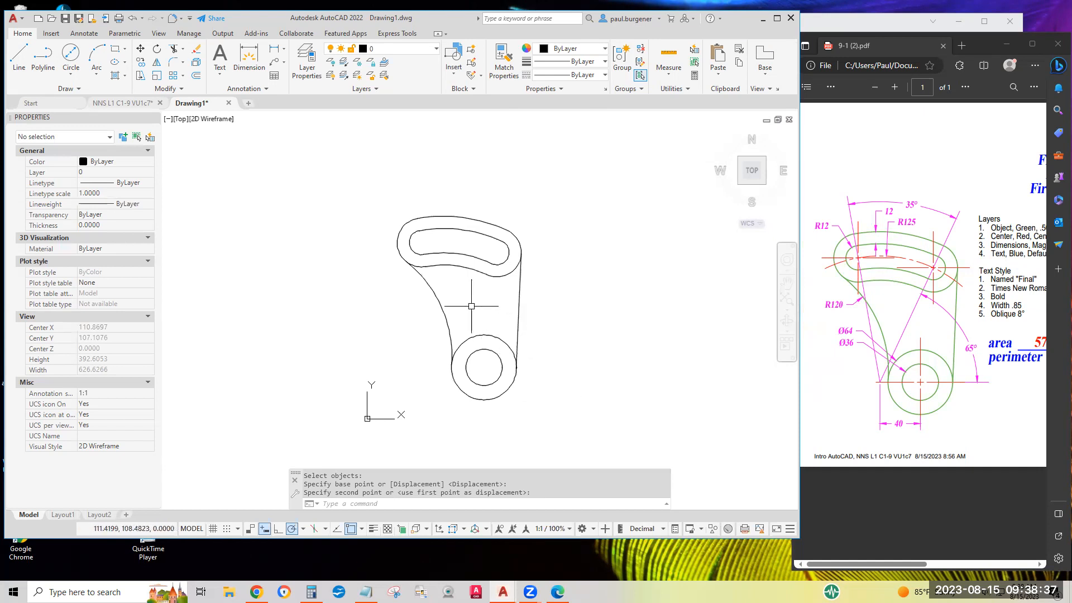
{"action": "left_click", "coordinate": [65, 20]}
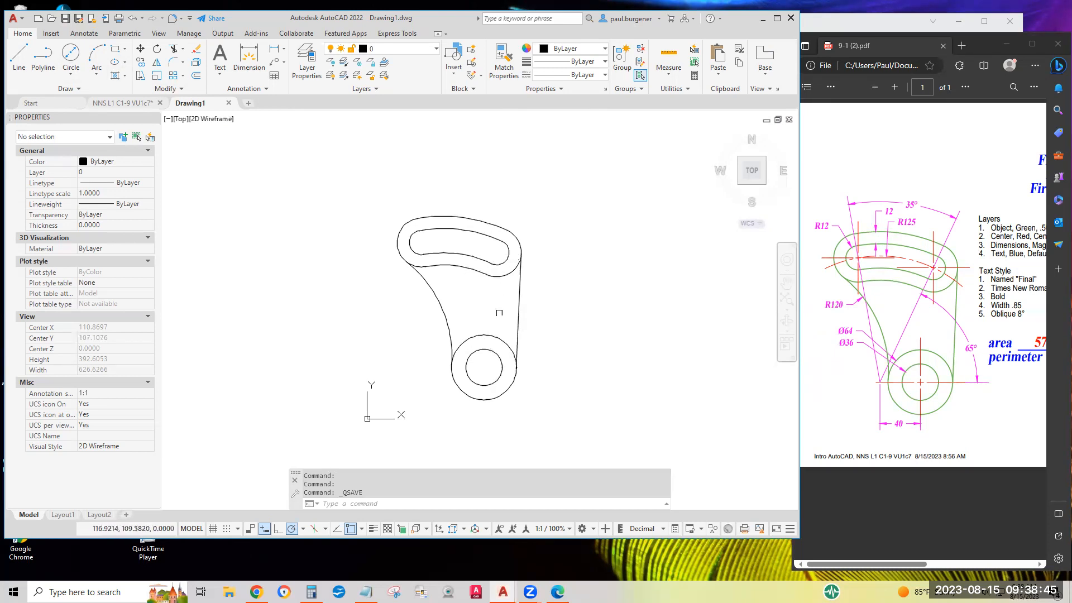
{"action": "middle_click_drag", "start_coordinate": [566, 308], "coordinate": [814, 329]}
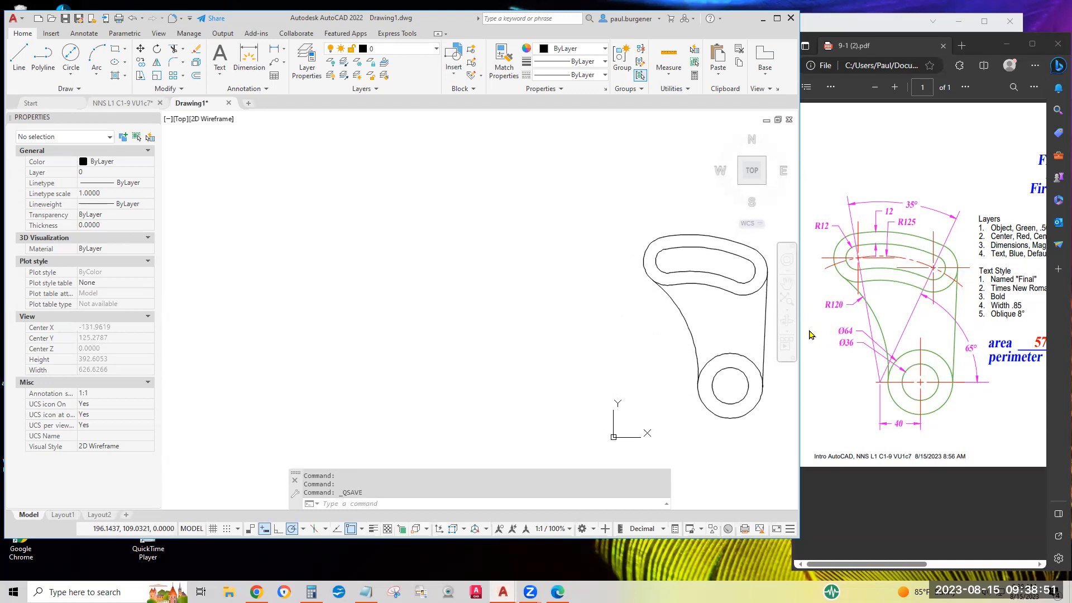
{"action": "type", "text": "z"}
{"action": "key", "text": "Return"}
{"action": "key", "text": "Return"}
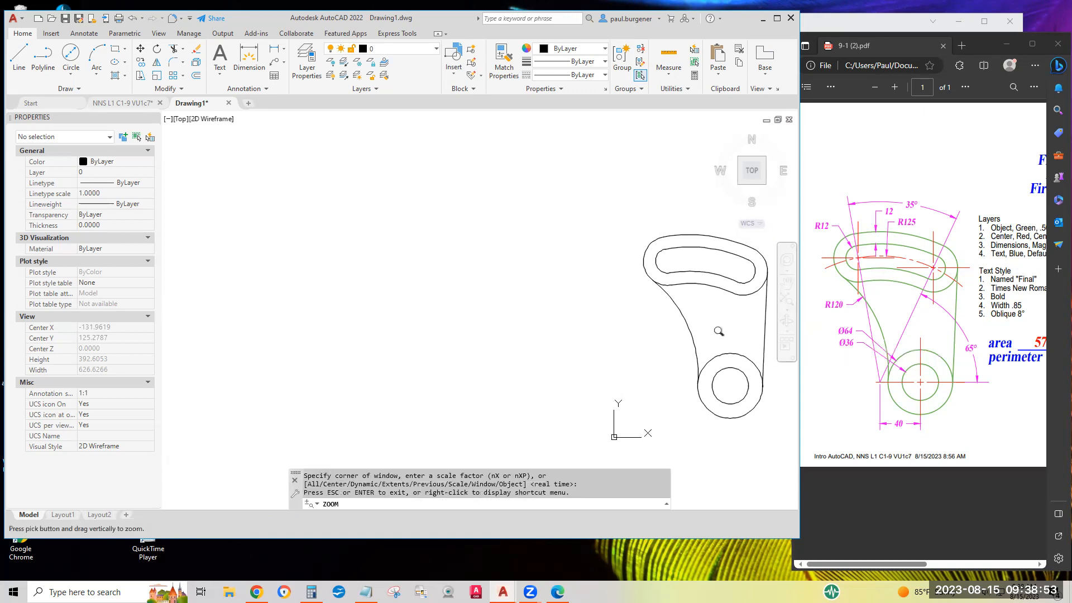
{"action": "mouse_move", "coordinate": [721, 332]}
{"action": "left_mouse_down"}
{"action": "mouse_move", "coordinate": [721, 292]}
{"action": "mouse_move", "coordinate": [720, 311]}
{"action": "left_mouse_up"}
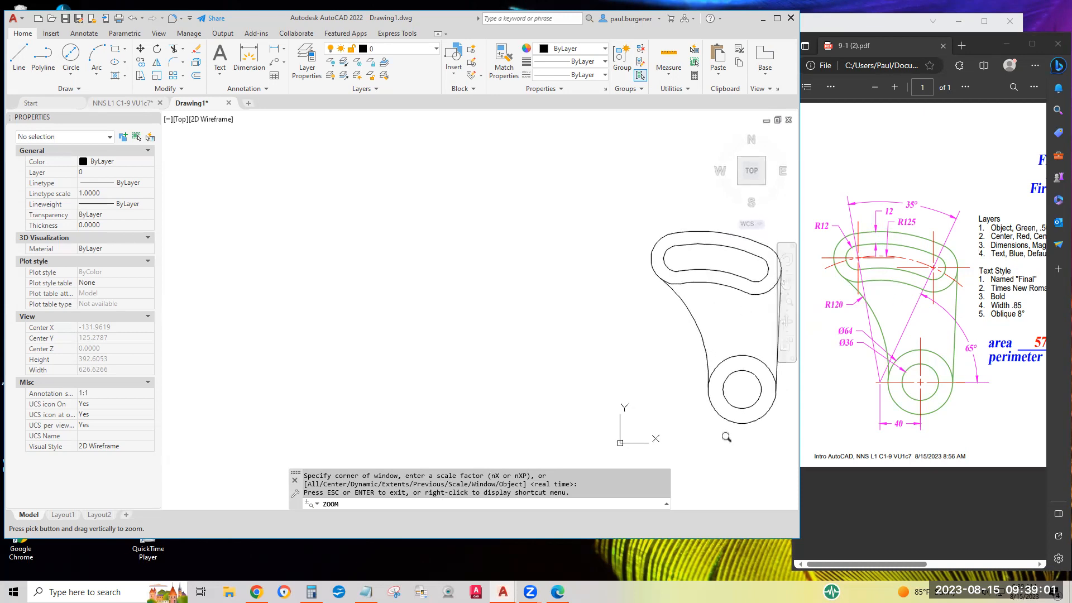
{"action": "middle_click_drag", "start_coordinate": [715, 332], "coordinate": [463, 317]}
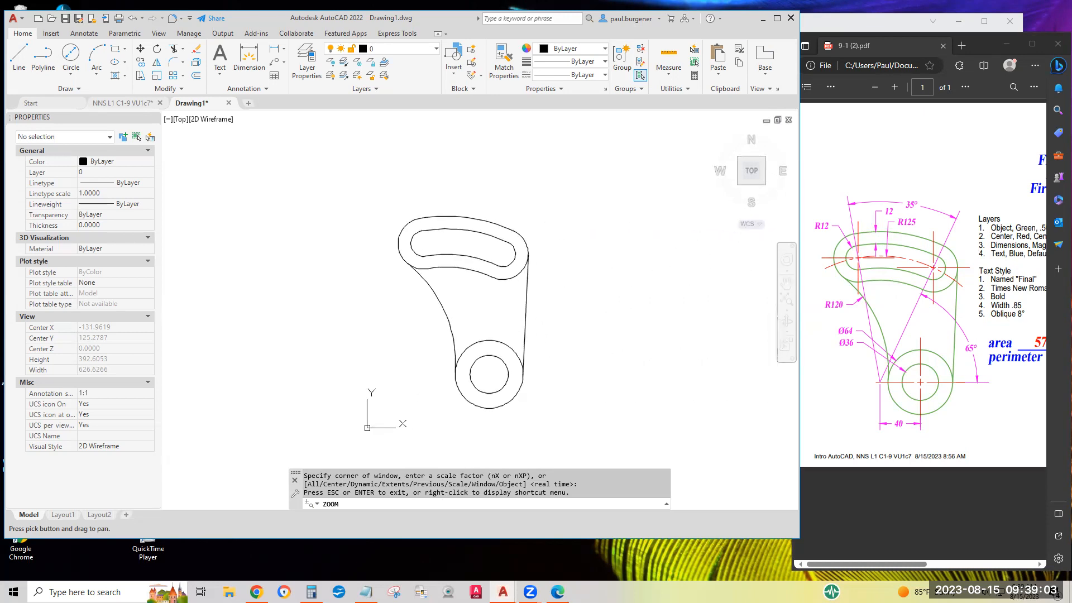